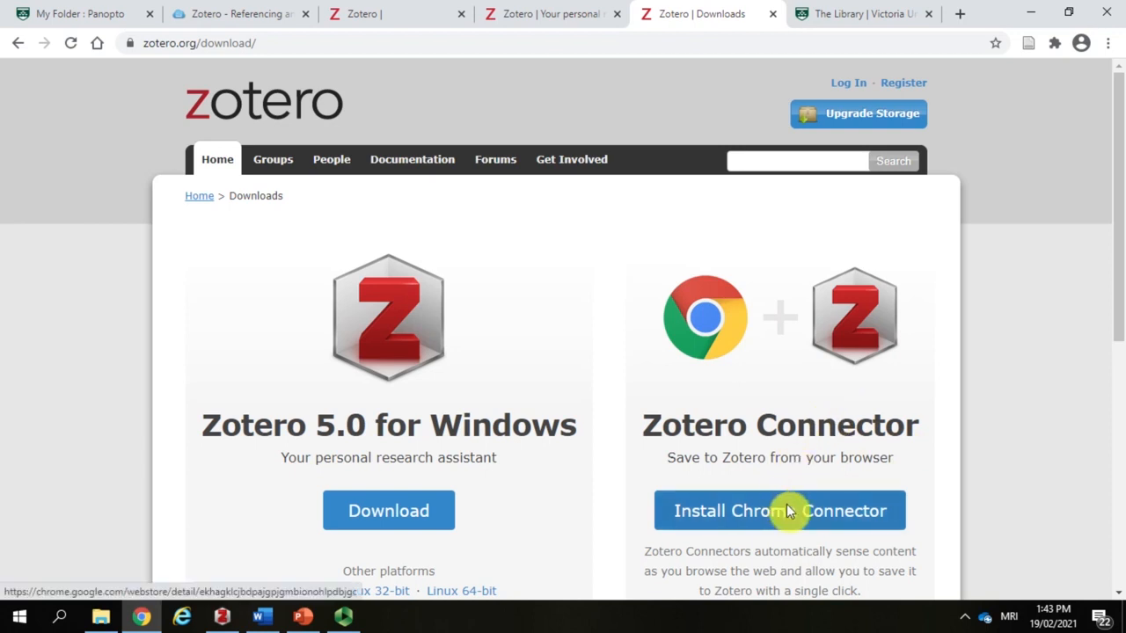
# Step: Check the browser's extensions list for the pinned Zotero Connector, and close the list
pyautogui.click(1055, 44)
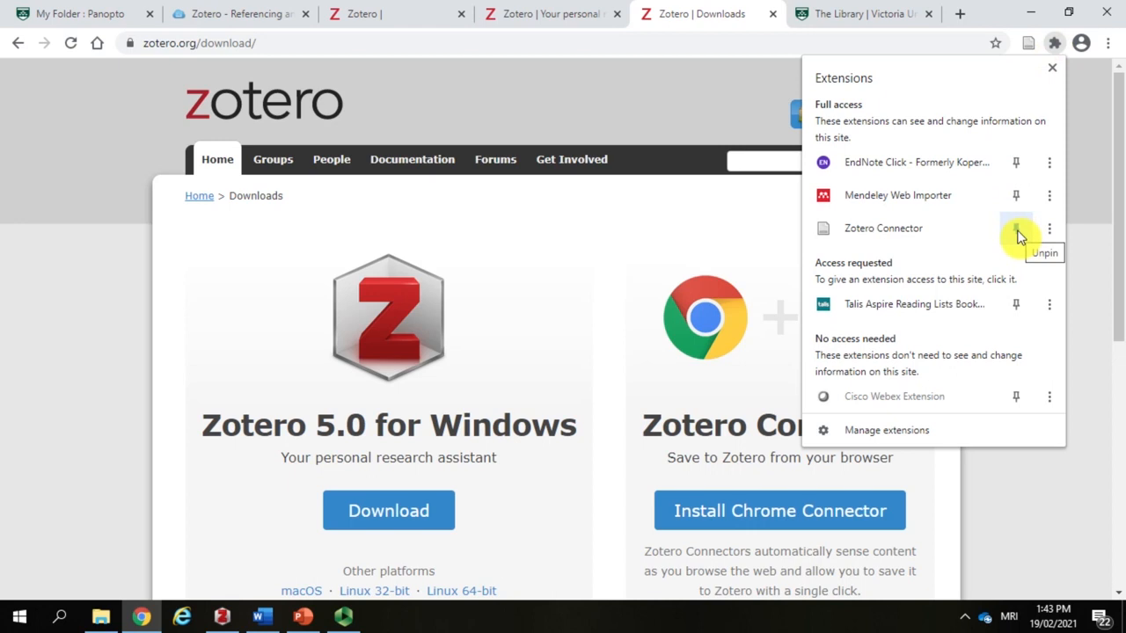
pyautogui.click(1052, 67)
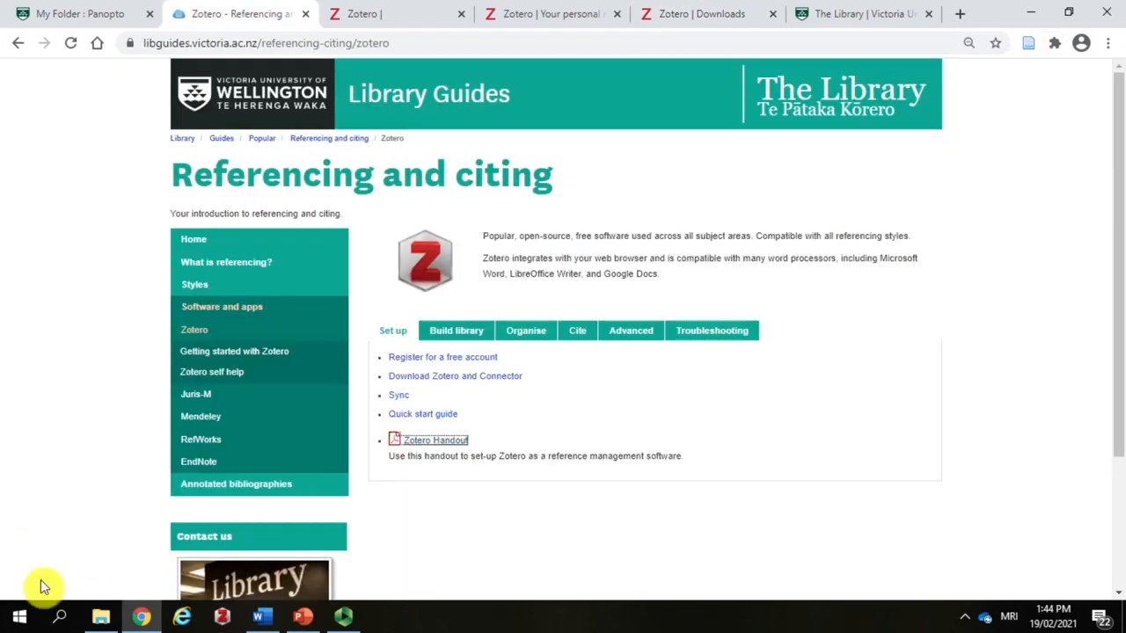
# Step: Search the computer for "zotero" and launch the Zotero desktop application
pyautogui.click(59, 617)
pyautogui.write('zotero')
pyautogui.press('Return')
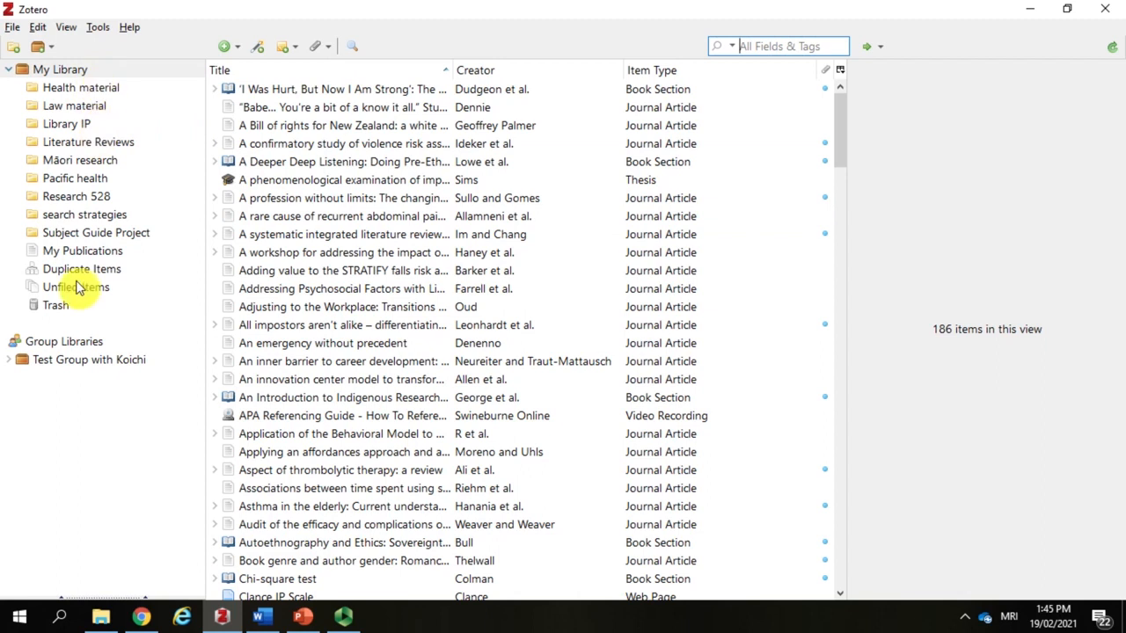
# Step: Create a new collection named "New Folder" in My Library
pyautogui.click(15, 53)
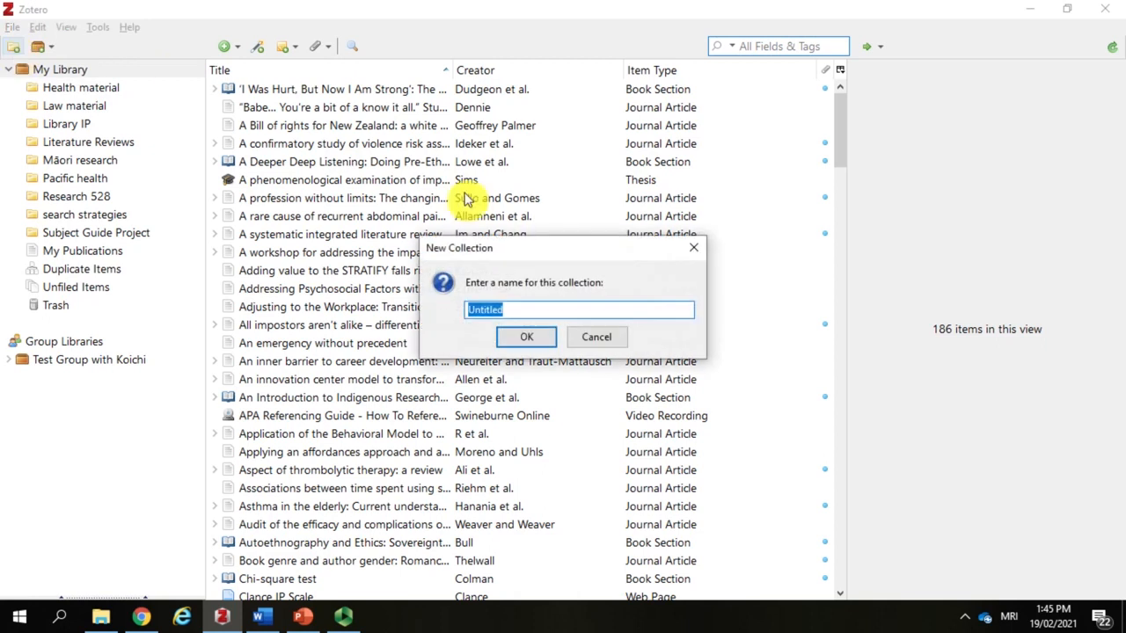
pyautogui.write('New')
pyautogui.press('BackSpace')
pyautogui.press('BackSpace')
pyautogui.write('ew Folder')
pyautogui.press('Return')
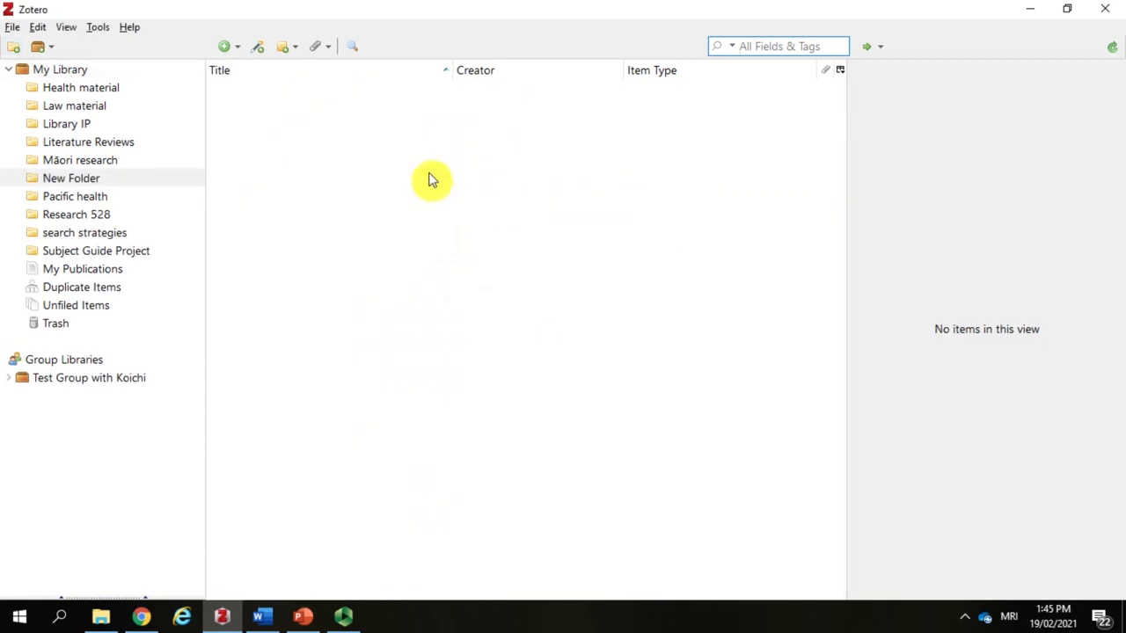
# Step: Add the article "A rare cause of recurrent abdominal pain and diarrhea" from My Library to the New Folder collection
pyautogui.click(66, 70)
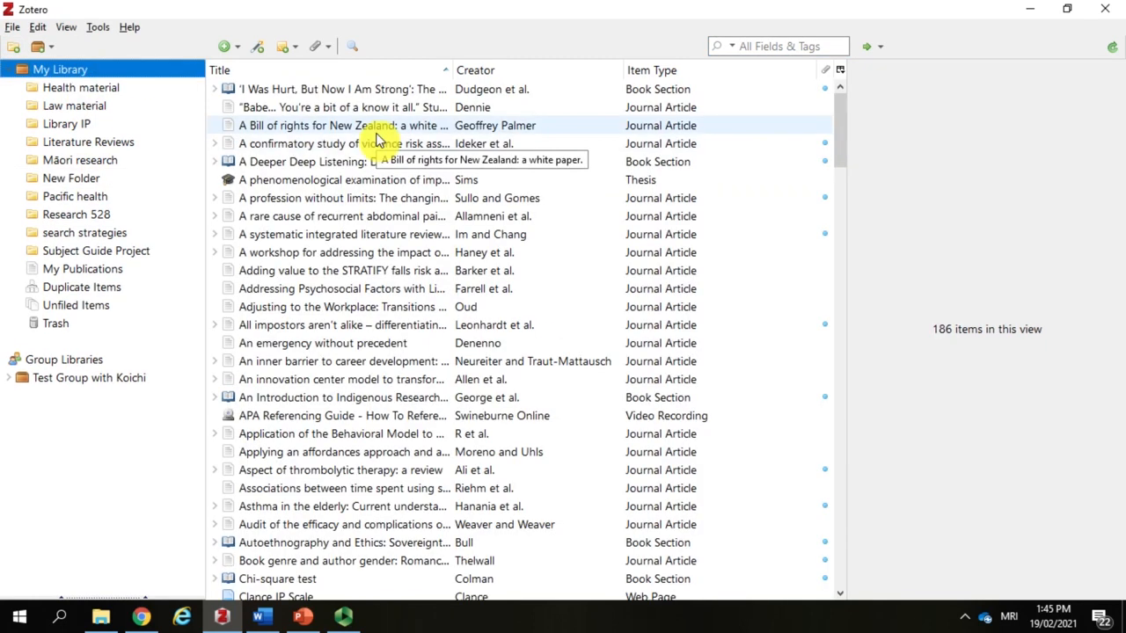
pyautogui.moveTo(385, 217); pyautogui.dragTo(99, 181)
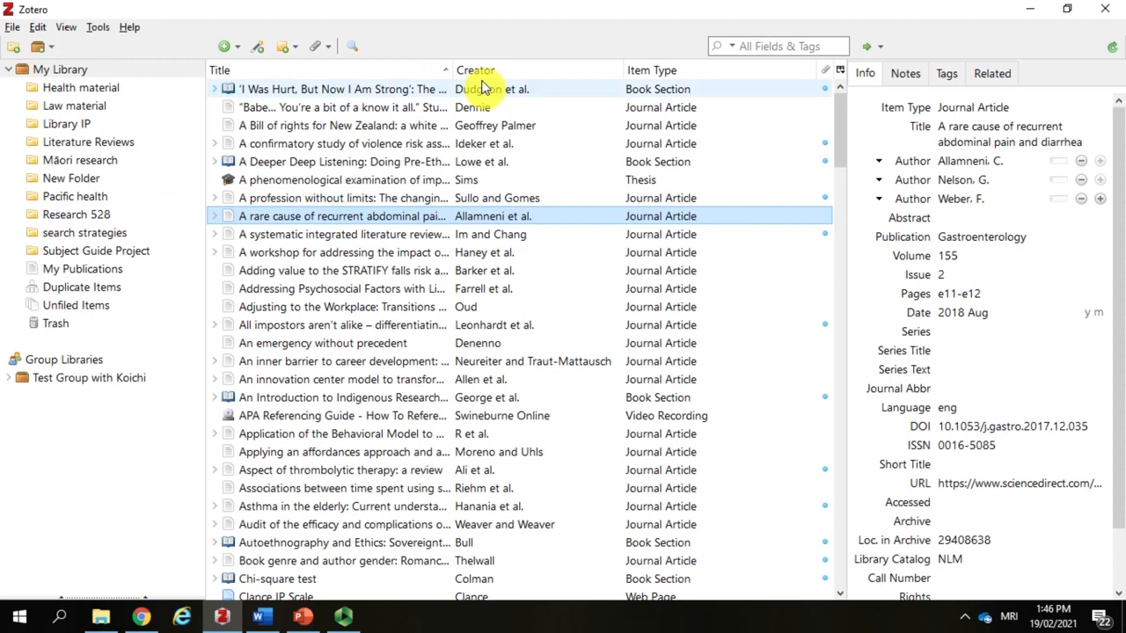
# Step: View the details of the article "How to use the medical subject headings (MeSH)" in the Health material collection
pyautogui.click(129, 89)
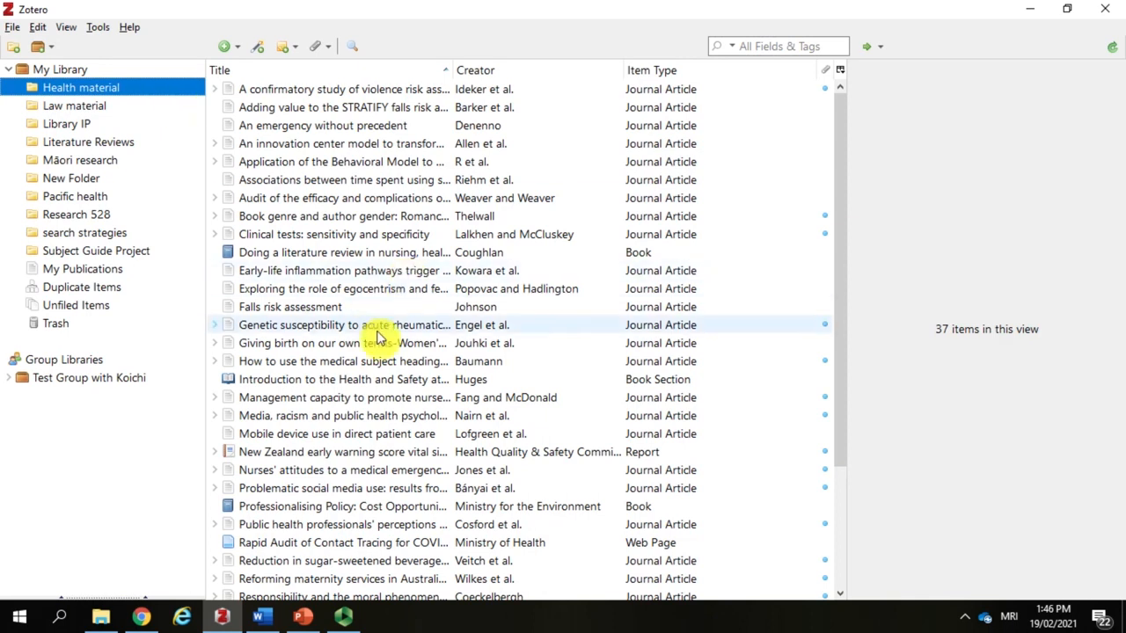
pyautogui.click(371, 361)
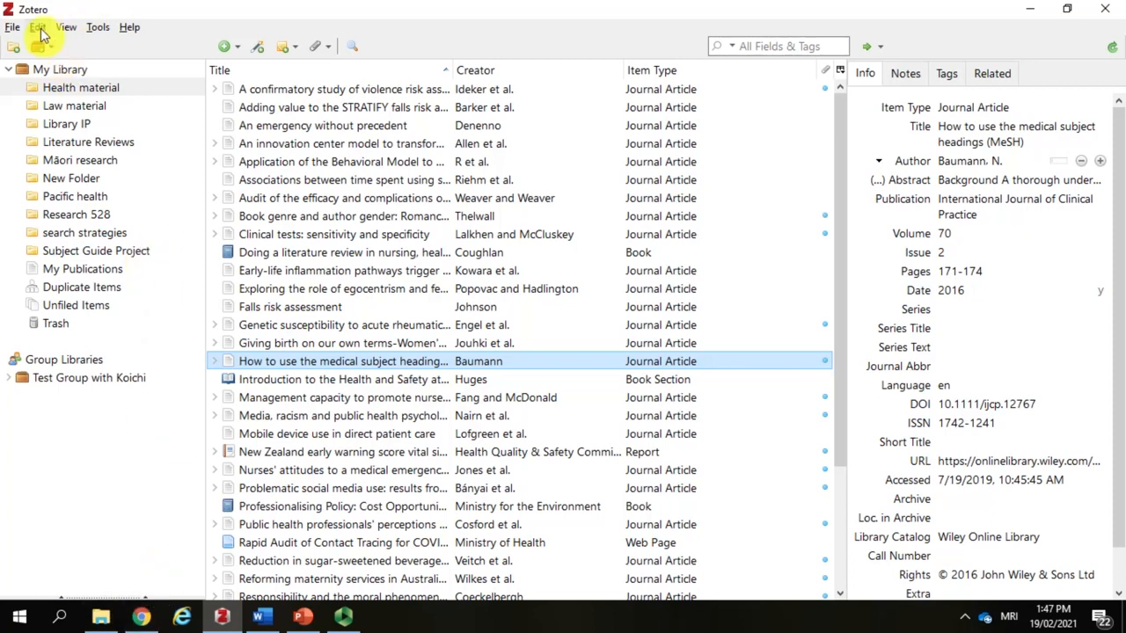
# Step: Open the preferences and review the General file-handling options, switching automatic attachment of associated PDFs off and on again
pyautogui.click(41, 31)
pyautogui.click(121, 261)
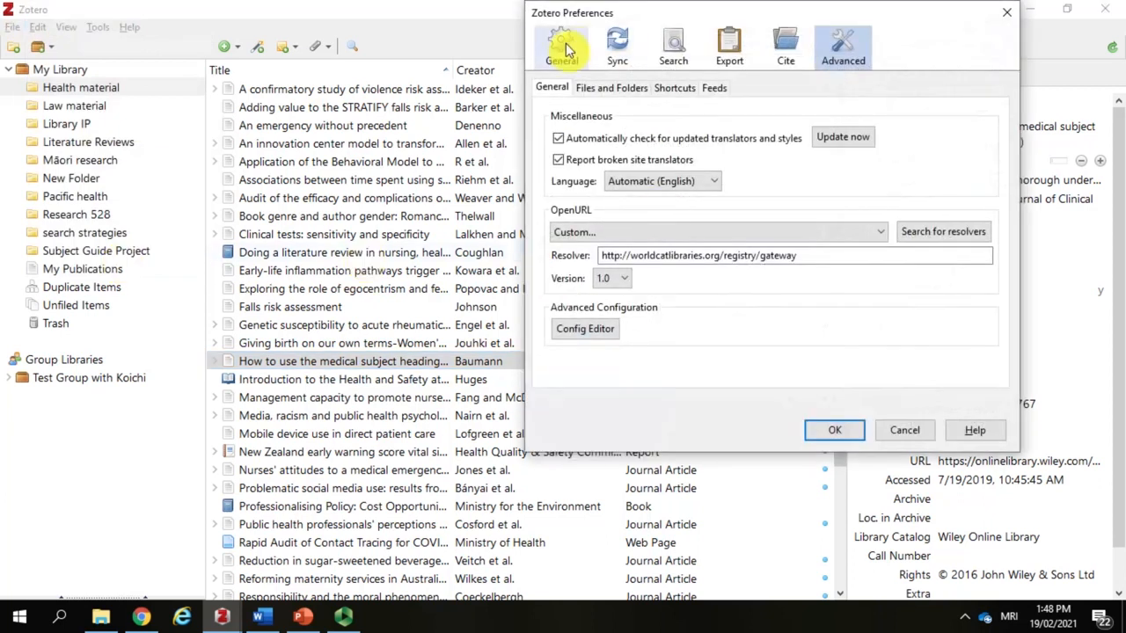
pyautogui.click(563, 49)
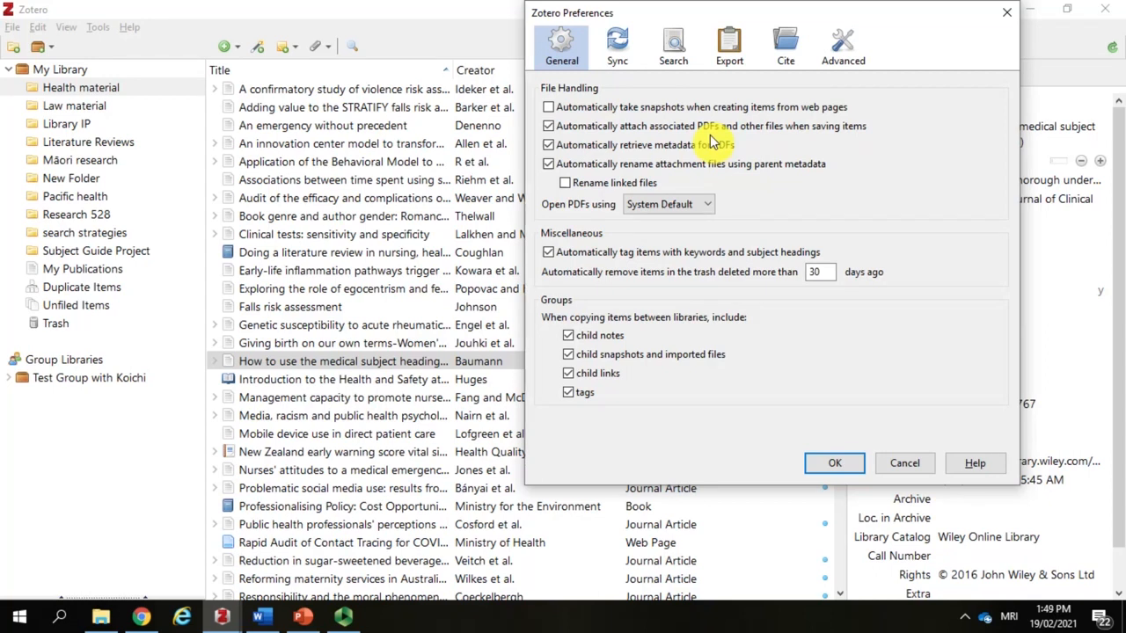
pyautogui.click(548, 128)
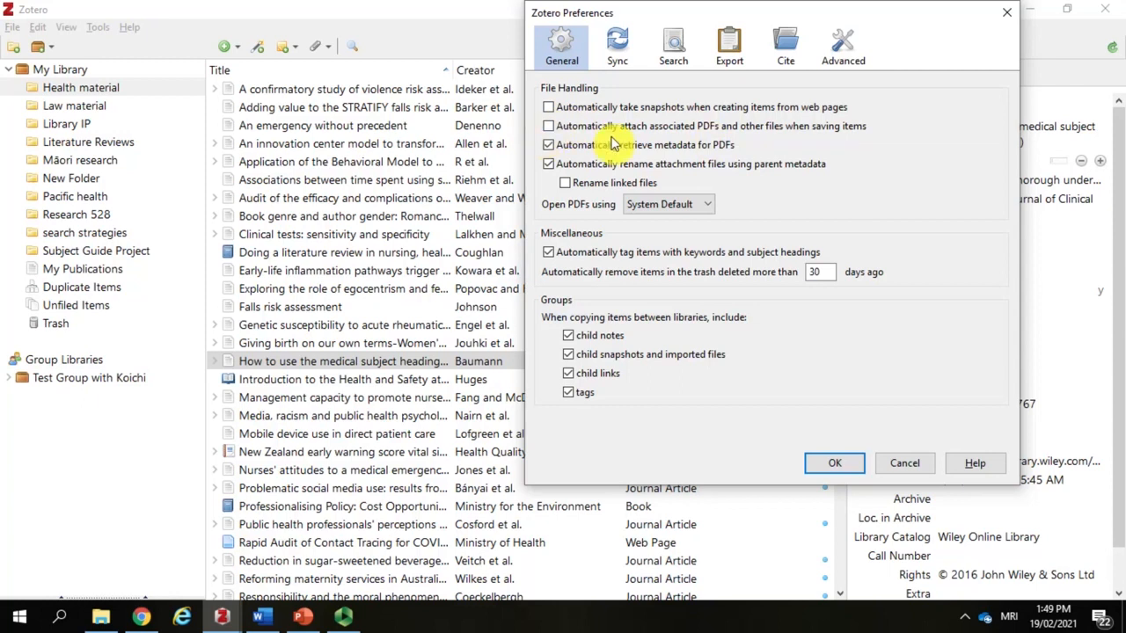
pyautogui.click(548, 127)
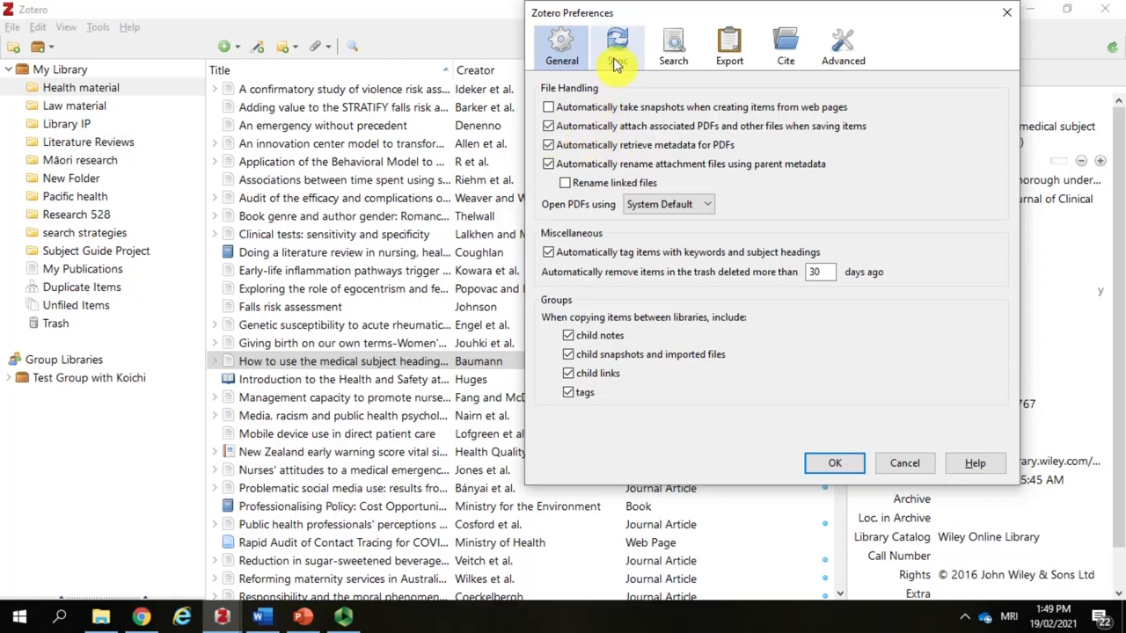
# Step: Set up data syncing in the preferences by entering the Zotero account's username and password
pyautogui.click(616, 65)
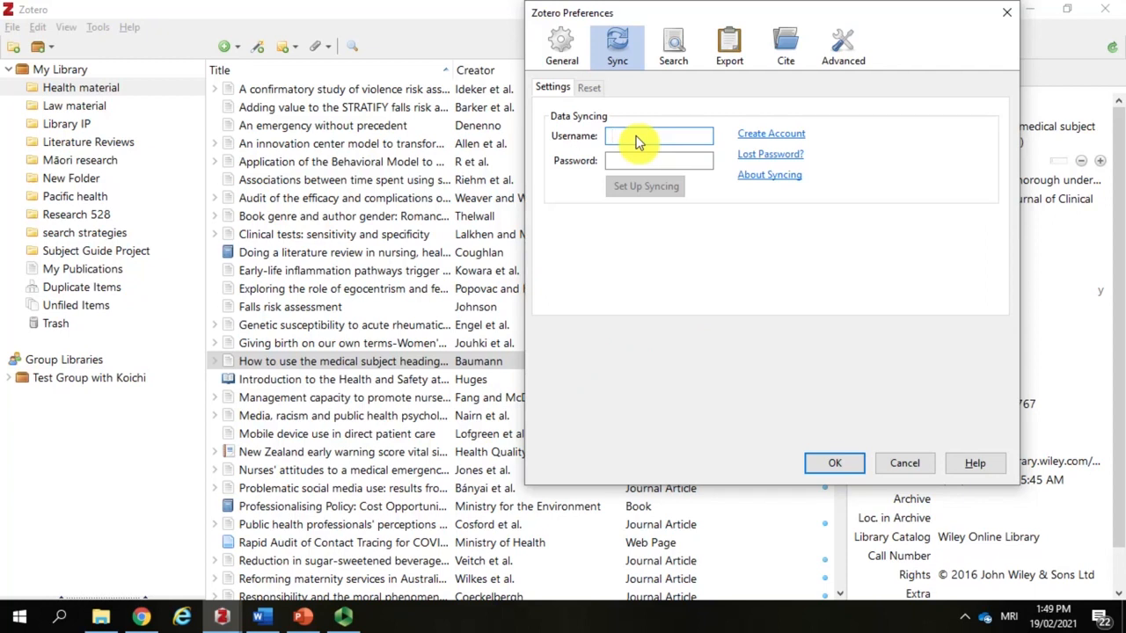
pyautogui.write('patterso')
pyautogui.press('Tab')
pyautogui.write('*********')
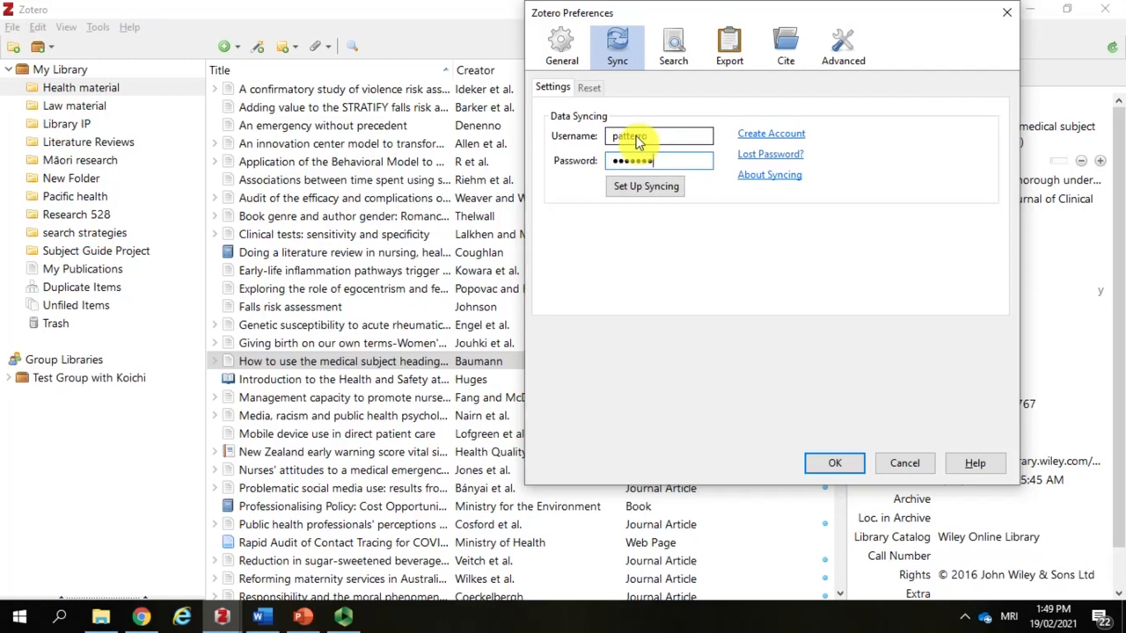
pyautogui.click(654, 193)
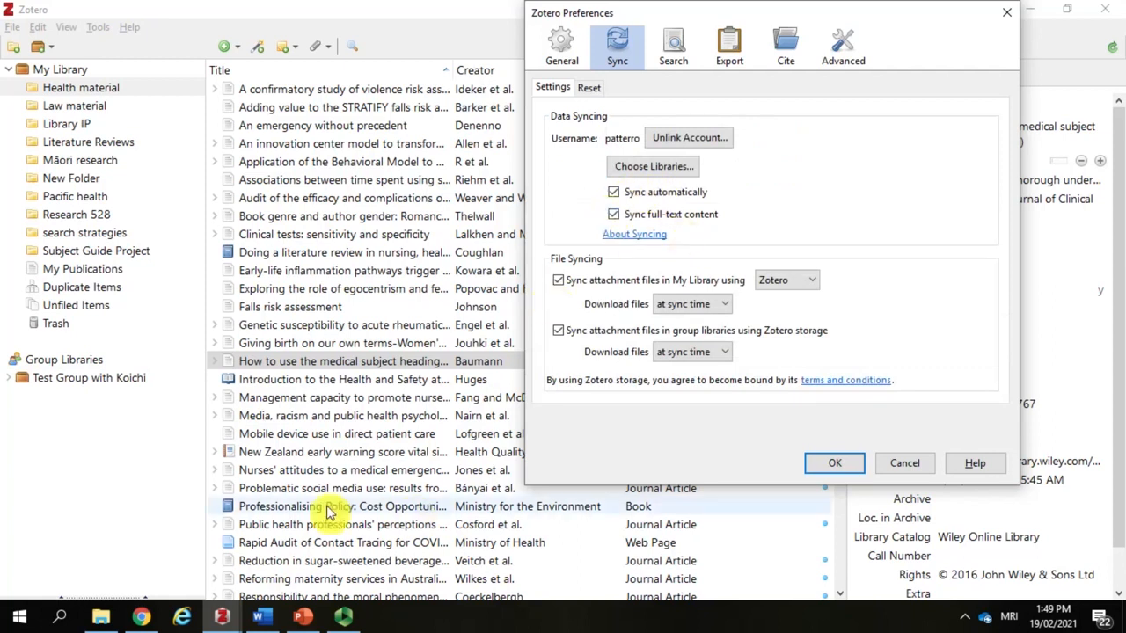
# Step: Switch to Chrome and log in to the Zotero website with the account's username and password
pyautogui.click(151, 614)
pyautogui.click(394, 11)
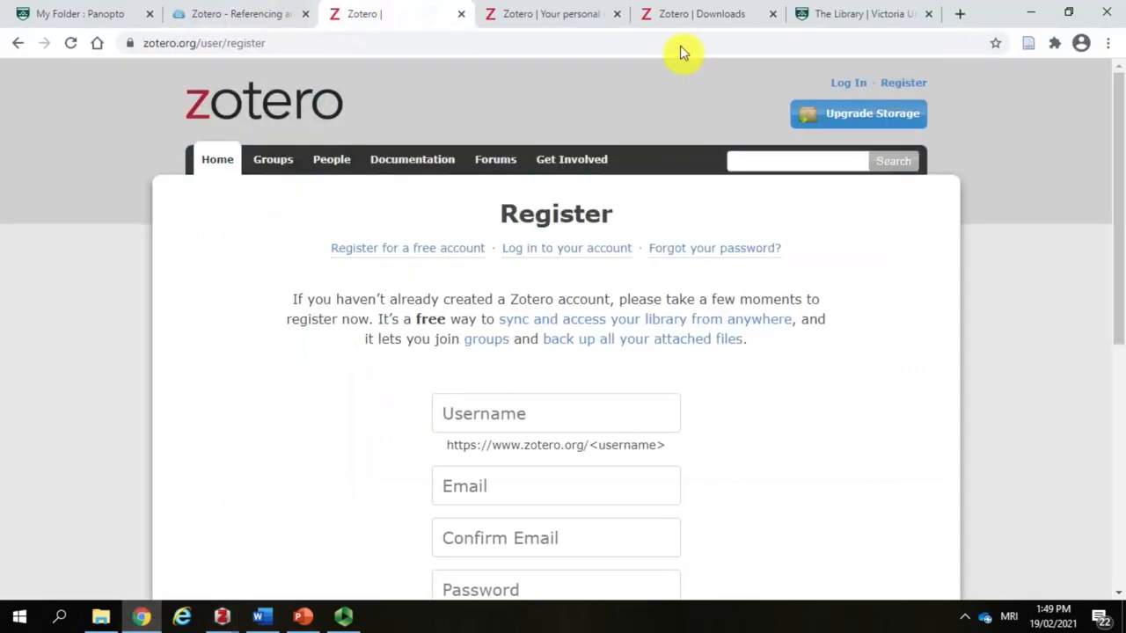
pyautogui.click(843, 82)
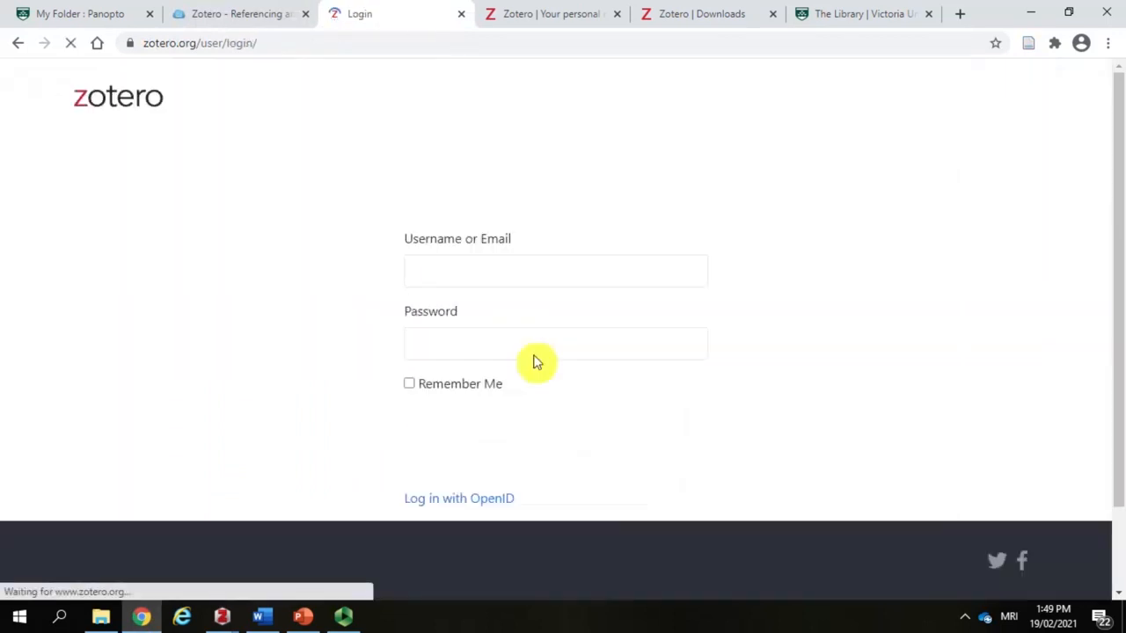
pyautogui.click(519, 286)
pyautogui.write('pat')
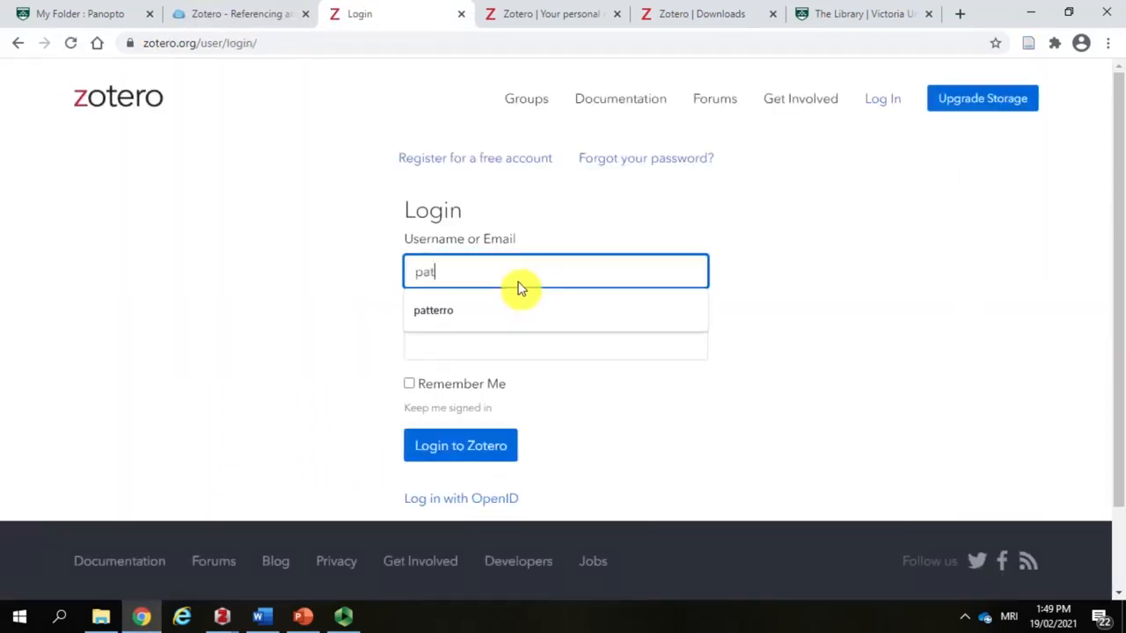
pyautogui.write('terro')
pyautogui.press('Tab')
pyautogui.write('••')
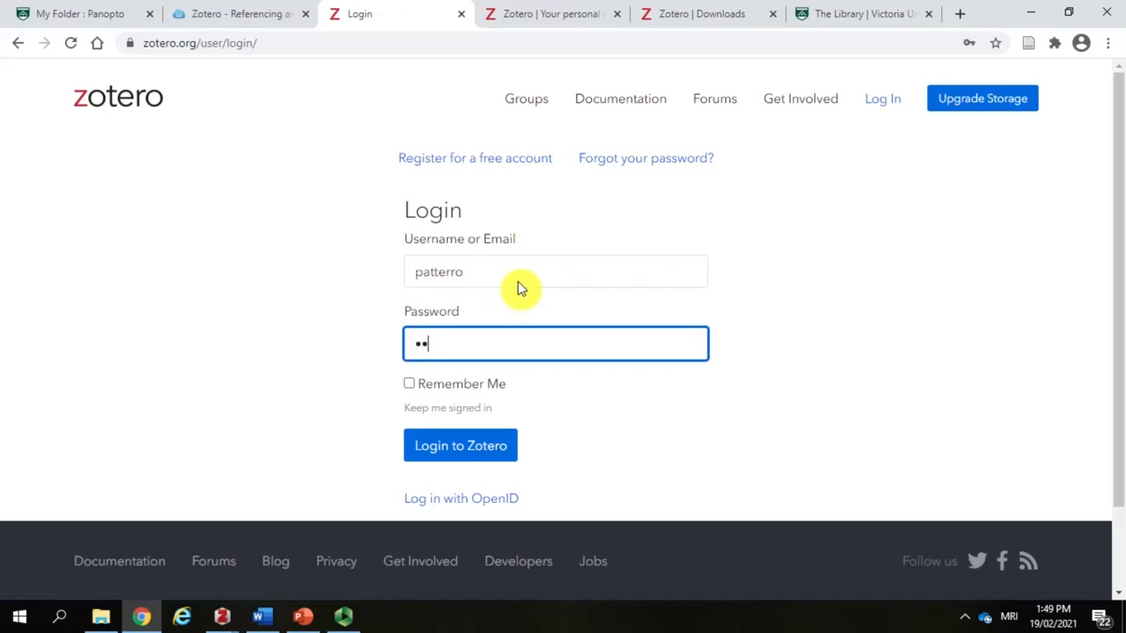
pyautogui.write('•••••••')
pyautogui.click(477, 445)
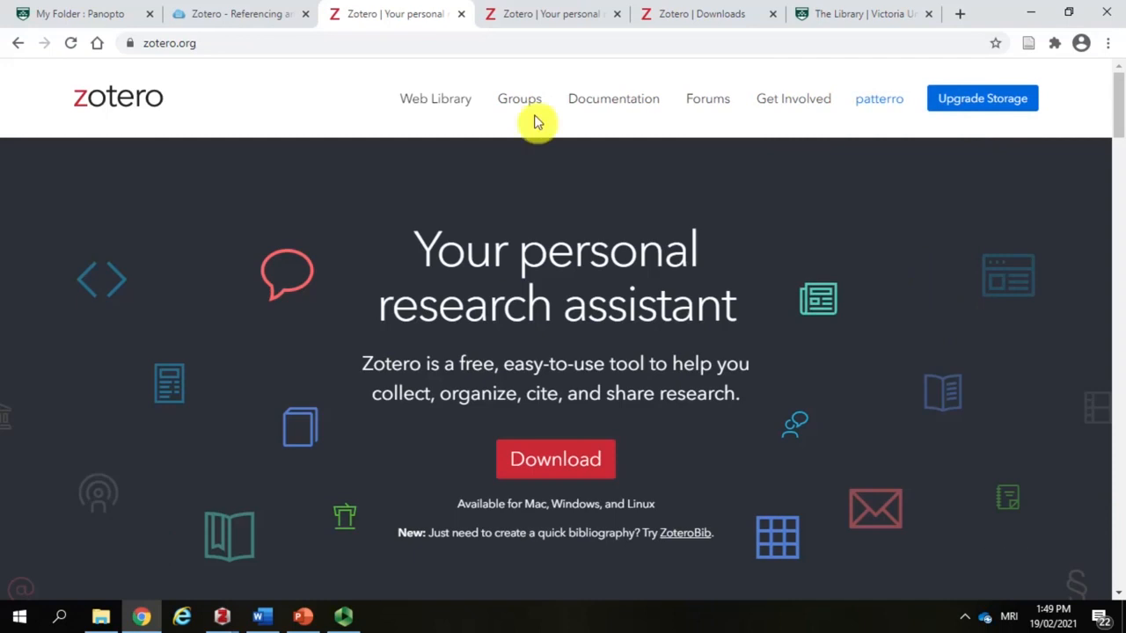
# Step: Open the online library, and examine the account's storage usage and the available storage plans
pyautogui.click(424, 104)
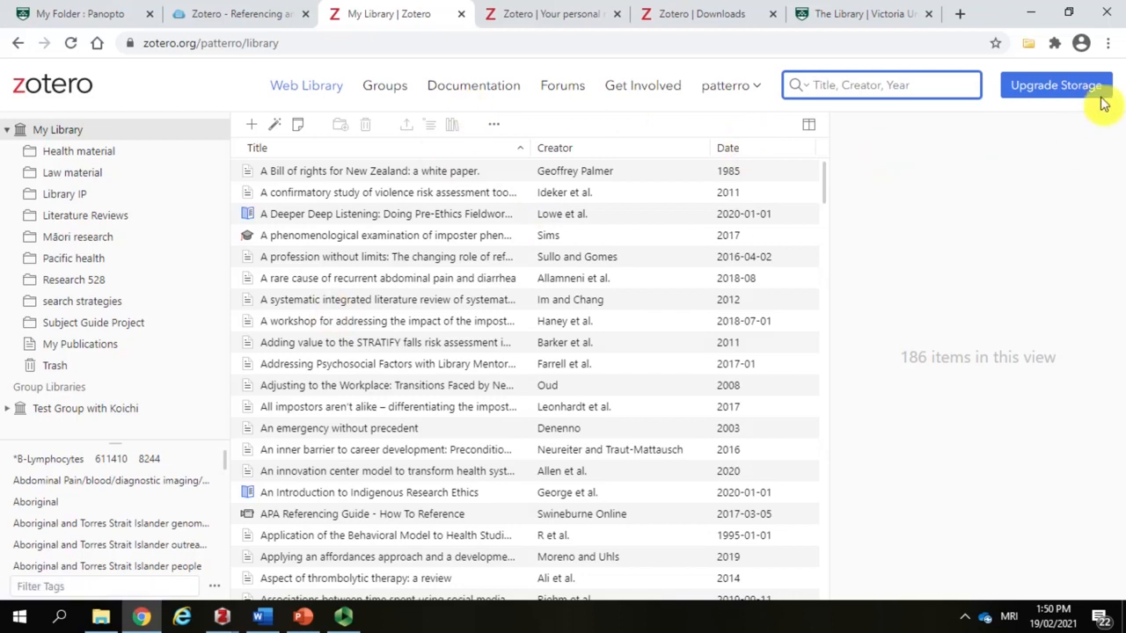
pyautogui.click(1071, 93)
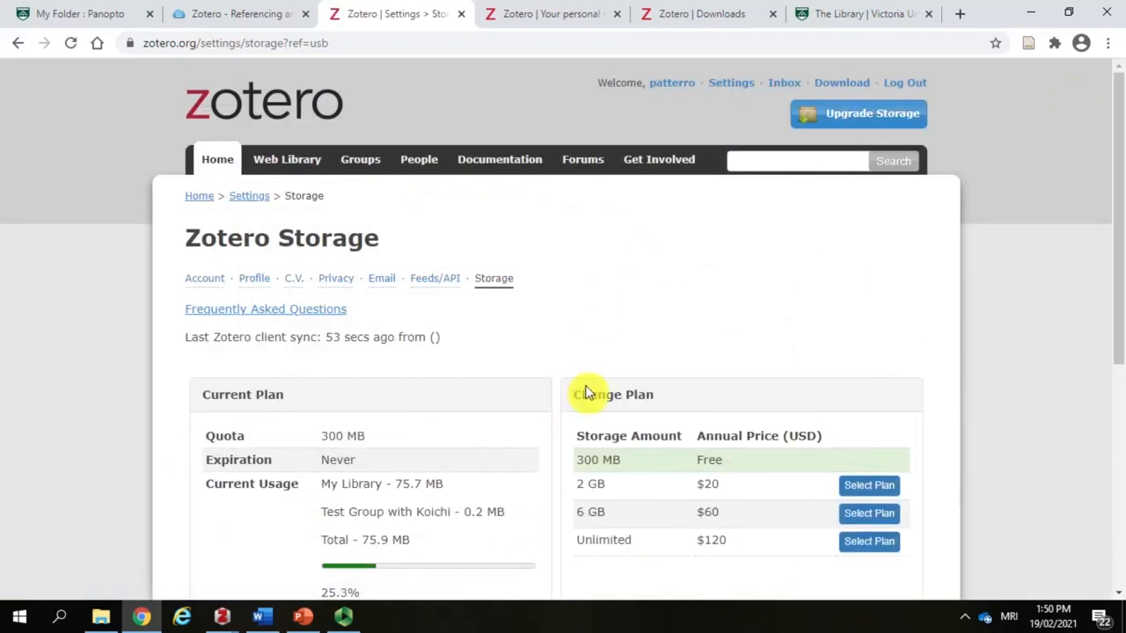
pyautogui.scroll(-2, 585, 387)
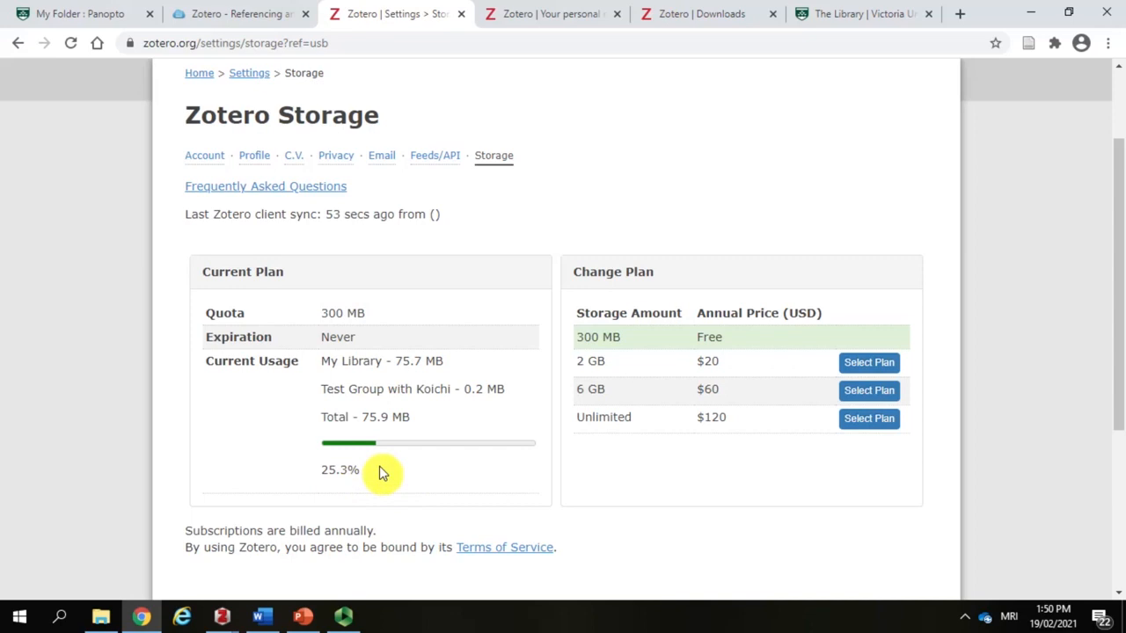
# Step: Switch back to the Zotero desktop application and view the Full Text PDF attachment of the "How to use the medical subject headings" article
pyautogui.click(222, 616)
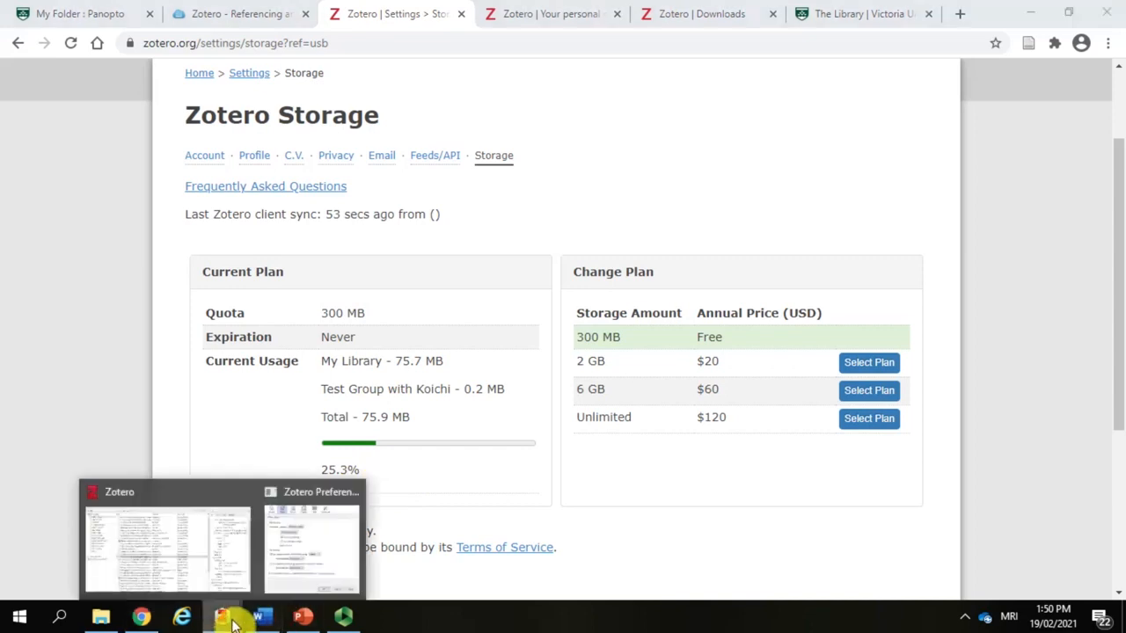
pyautogui.click(231, 550)
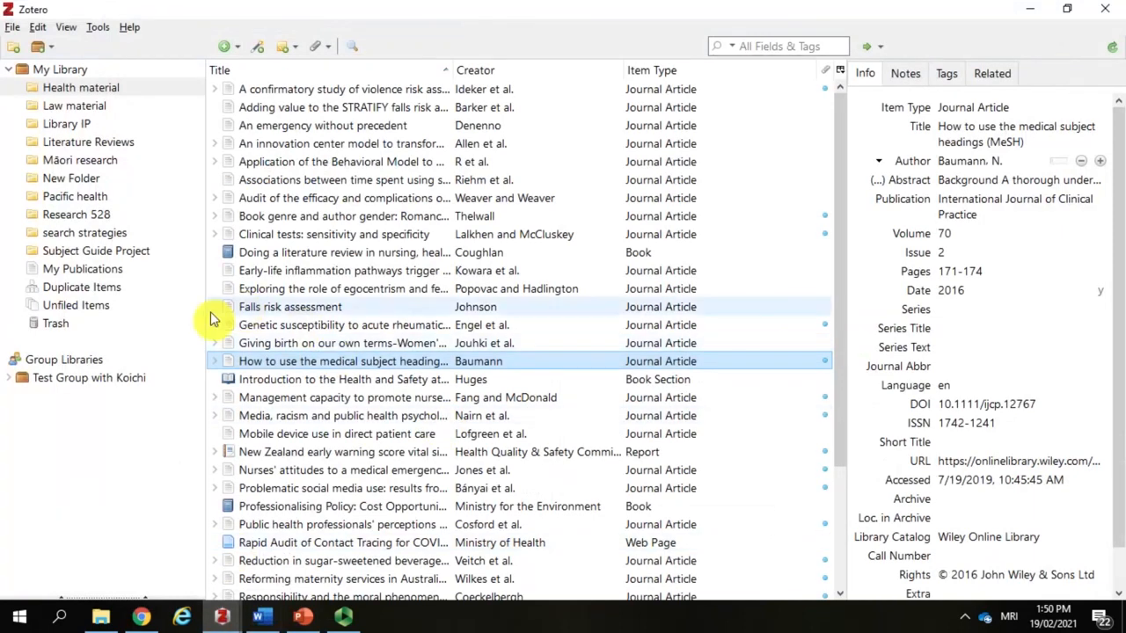
pyautogui.click(214, 361)
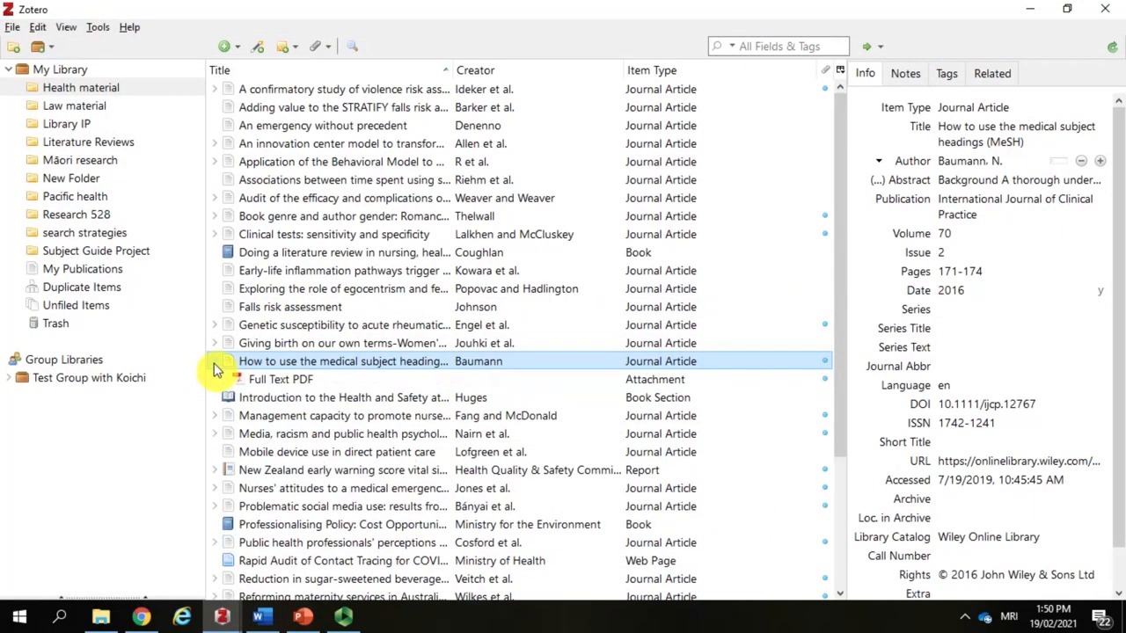
pyautogui.click(276, 385)
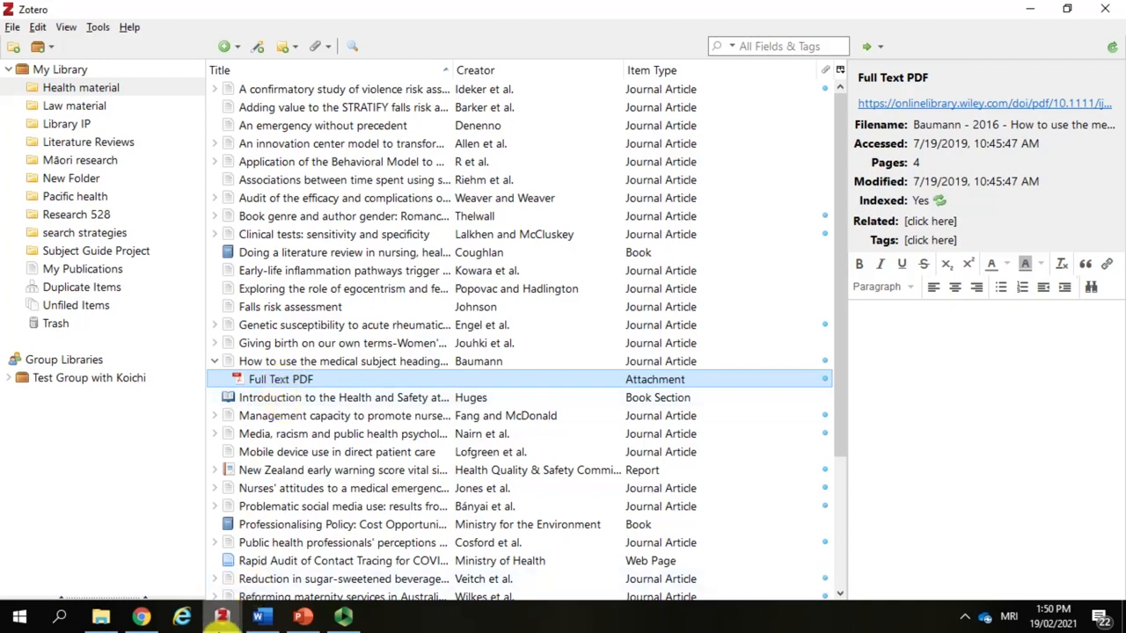
# Step: Return to the preferences and select American Psychological Association 7th edition in the citation style manager
pyautogui.click(222, 617)
pyautogui.click(308, 554)
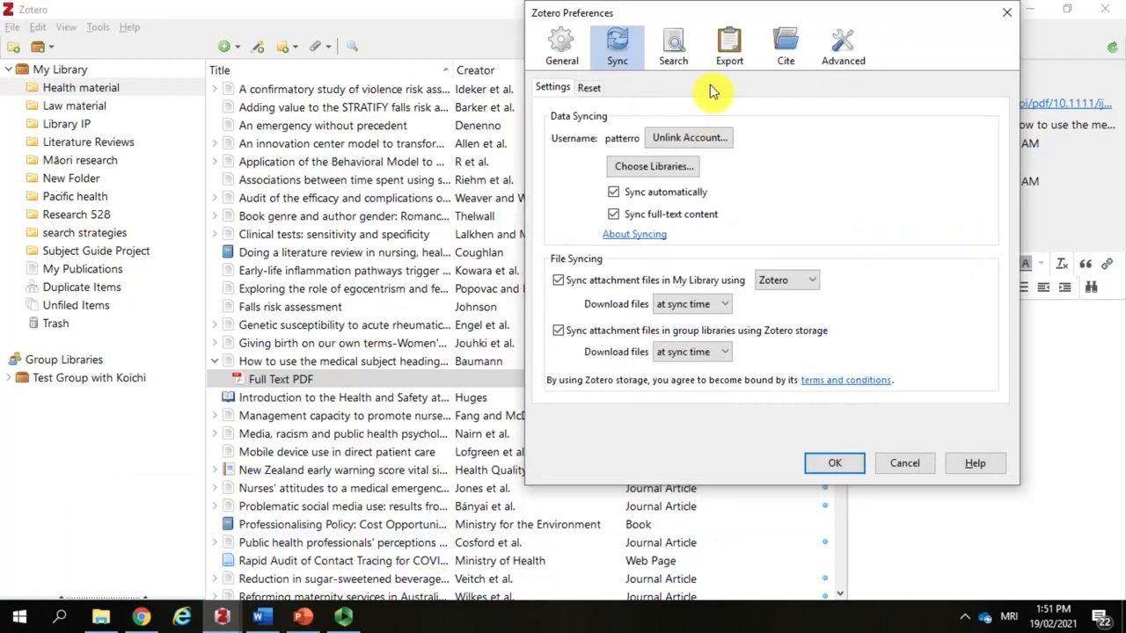
pyautogui.click(787, 49)
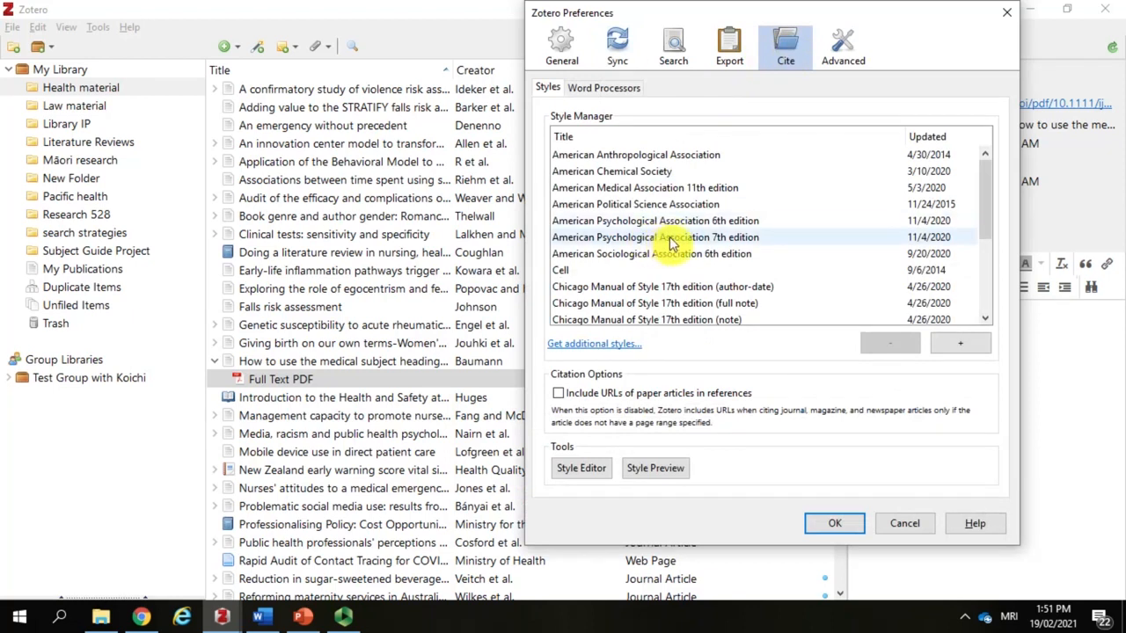
pyautogui.click(703, 239)
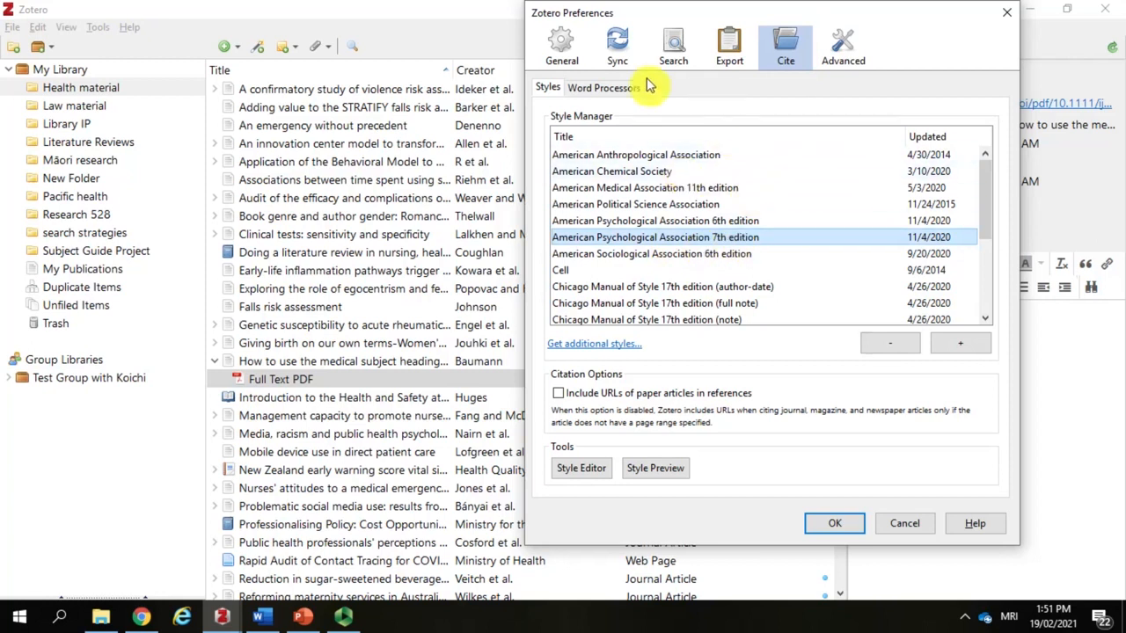
# Step: Review the word processor citation settings, switching the classic Add Citation dialog off and on again, and accept the preferences
pyautogui.click(607, 93)
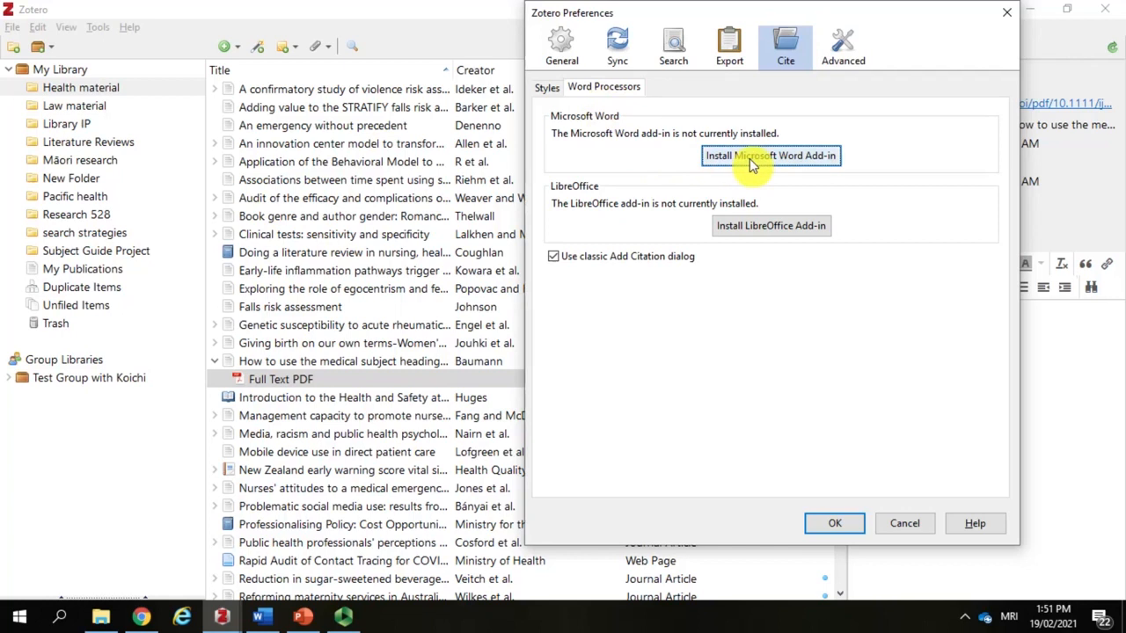
pyautogui.click(553, 257)
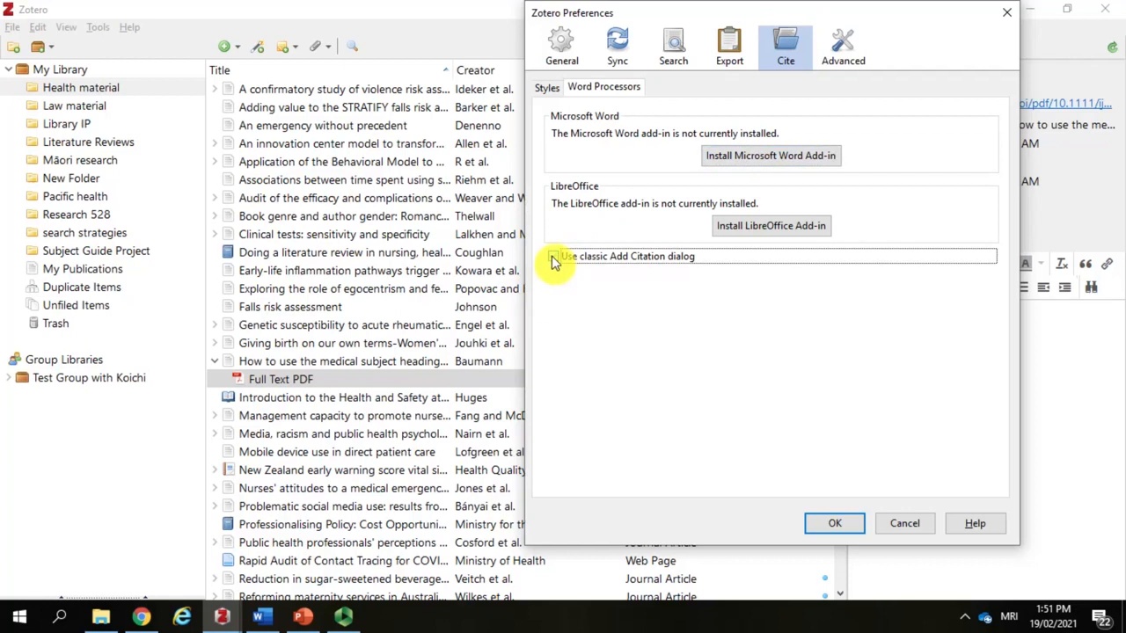
pyautogui.click(553, 258)
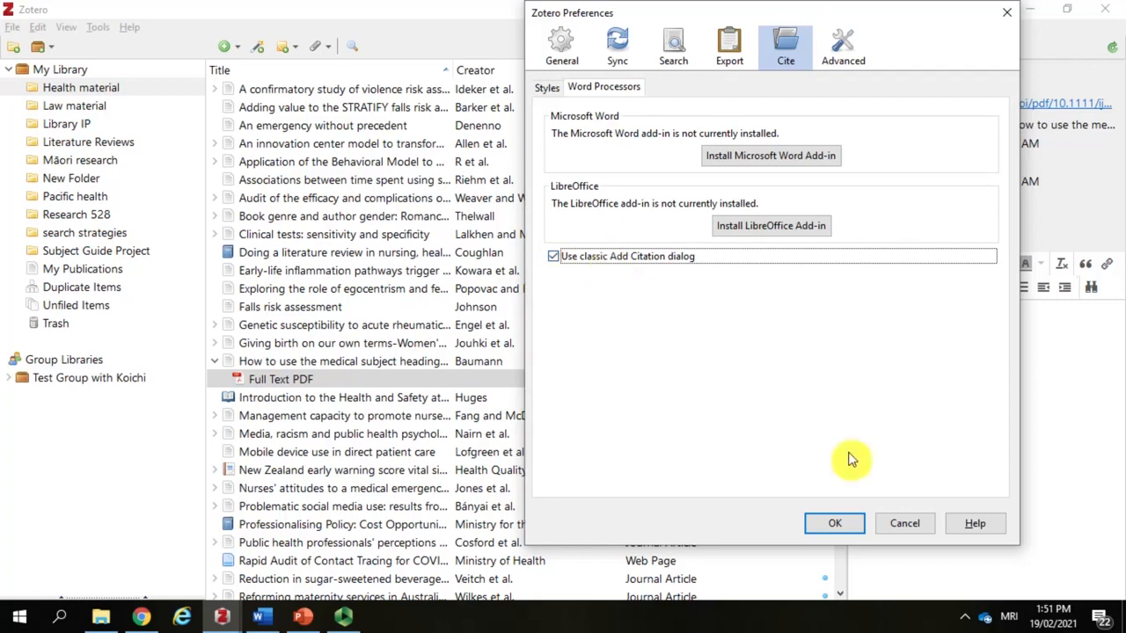
pyautogui.click(837, 523)
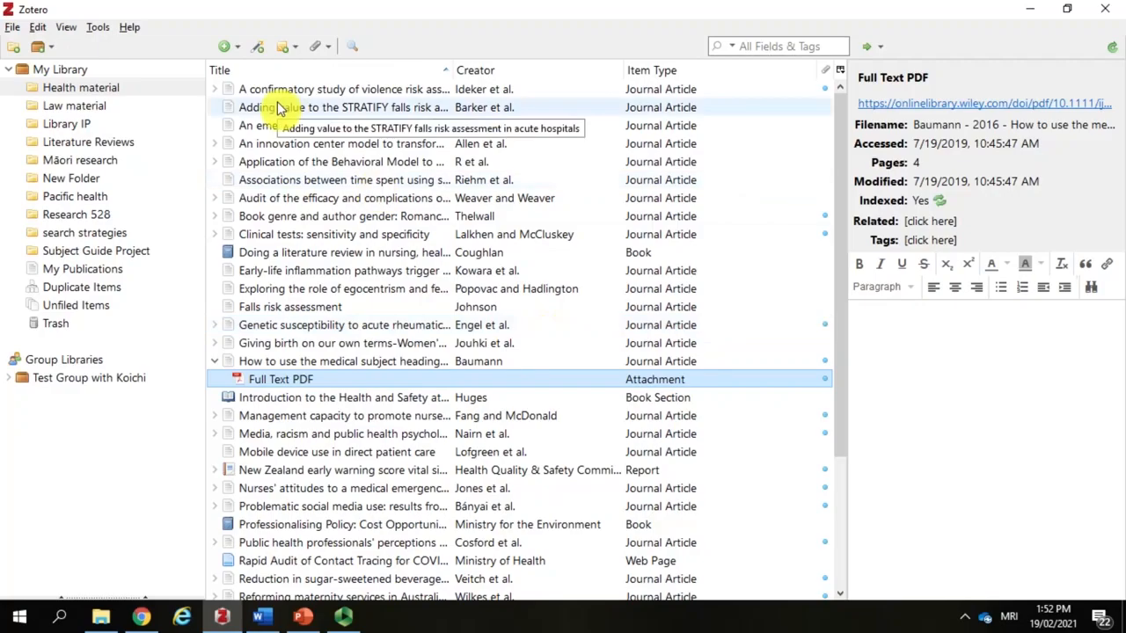
# Step: Manually add a new book item to the Health material collection
pyautogui.click(228, 54)
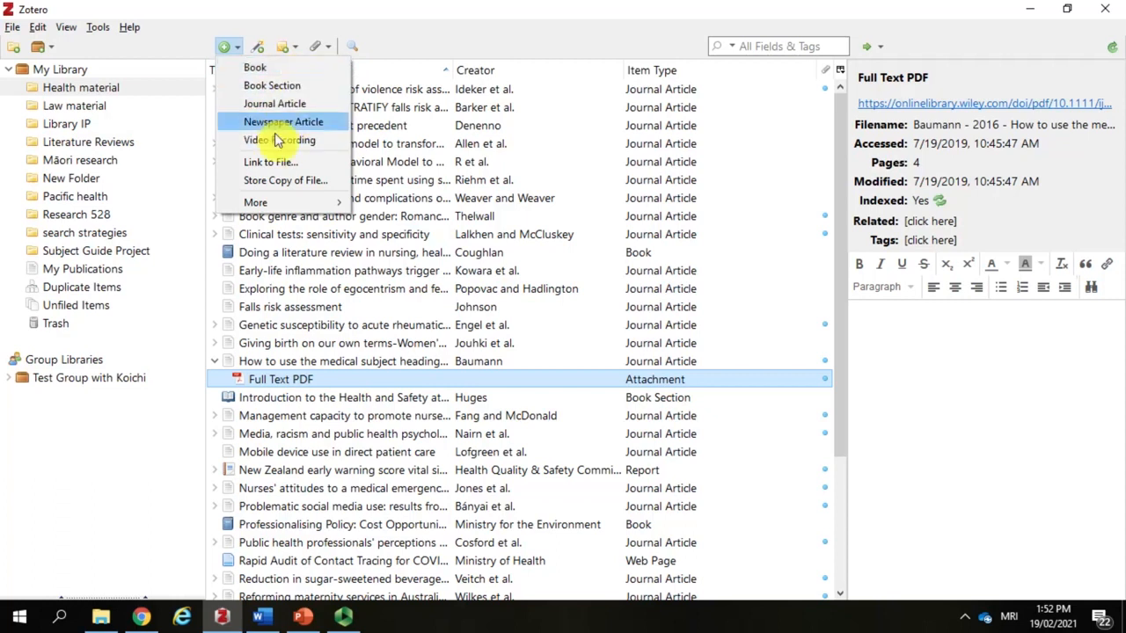
pyautogui.moveTo(290, 203)
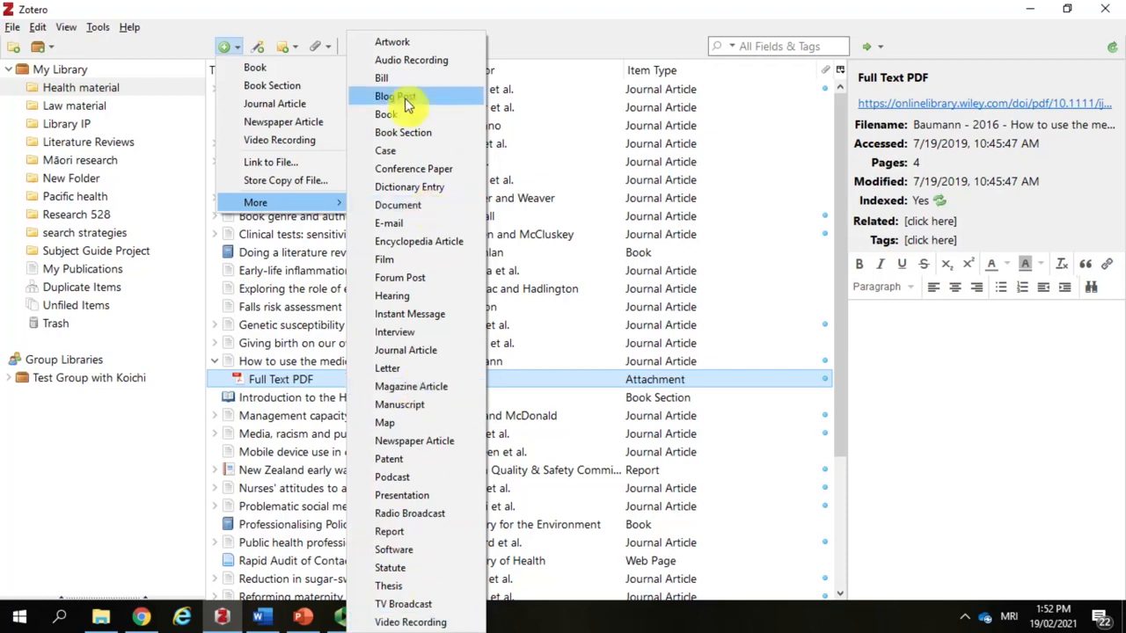
pyautogui.click(280, 74)
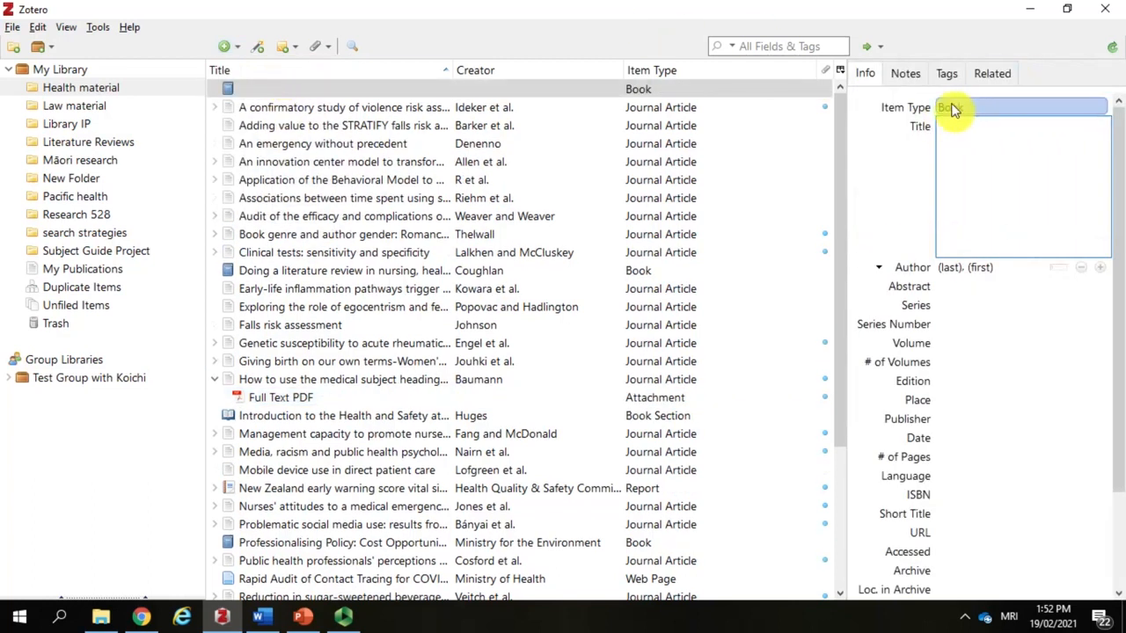
# Step: Change the new item's type to Web Page and back to Book
pyautogui.click(968, 103)
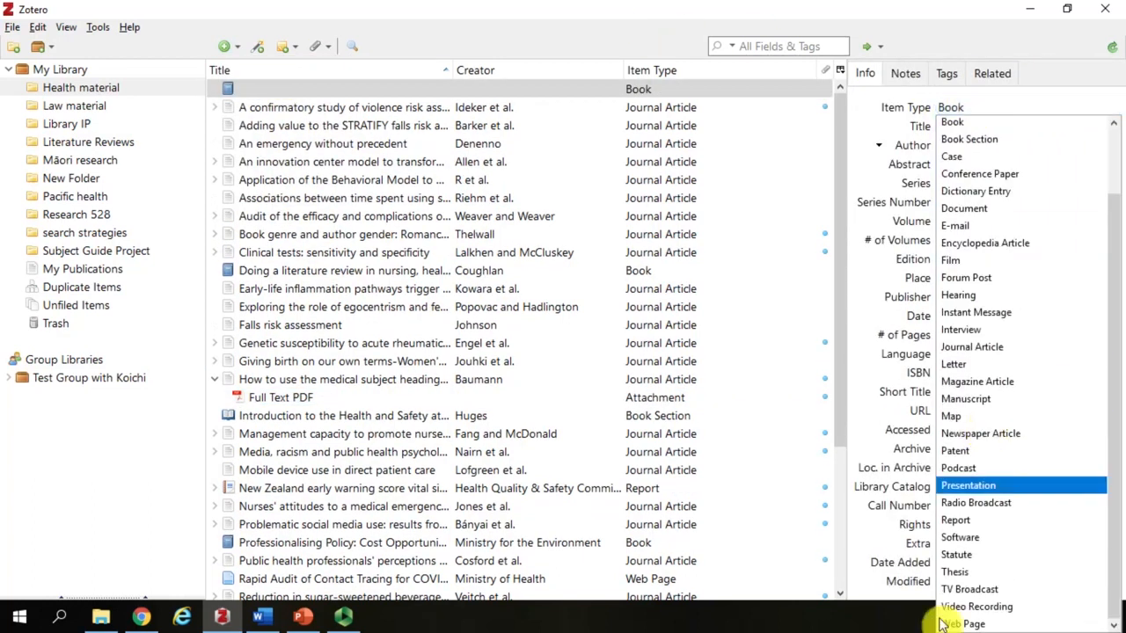
pyautogui.click(963, 625)
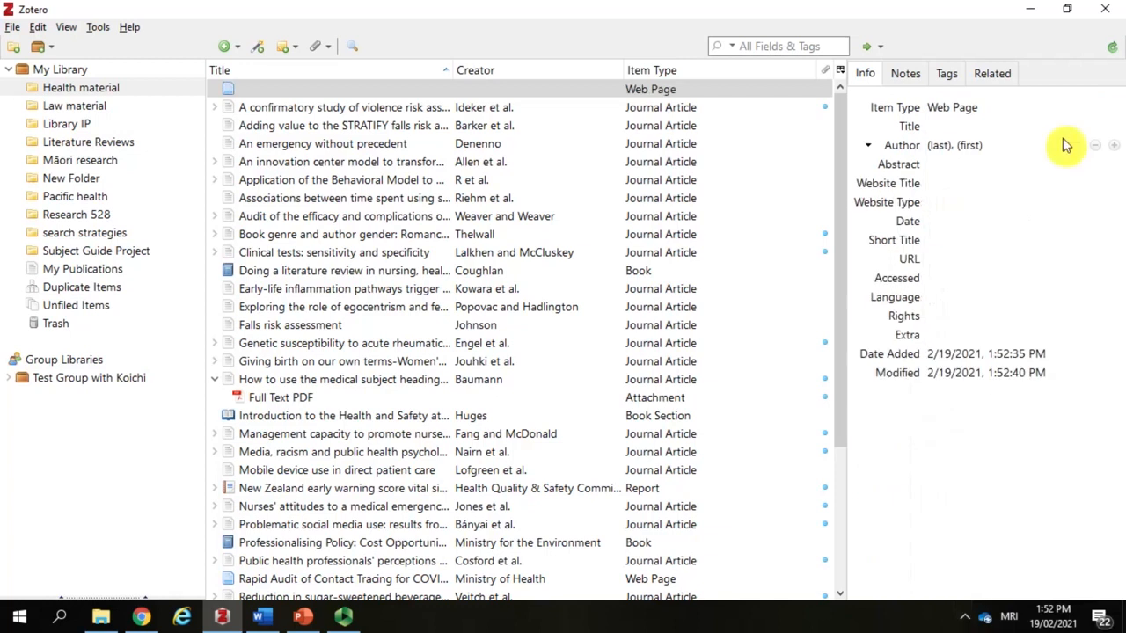
pyautogui.click(984, 108)
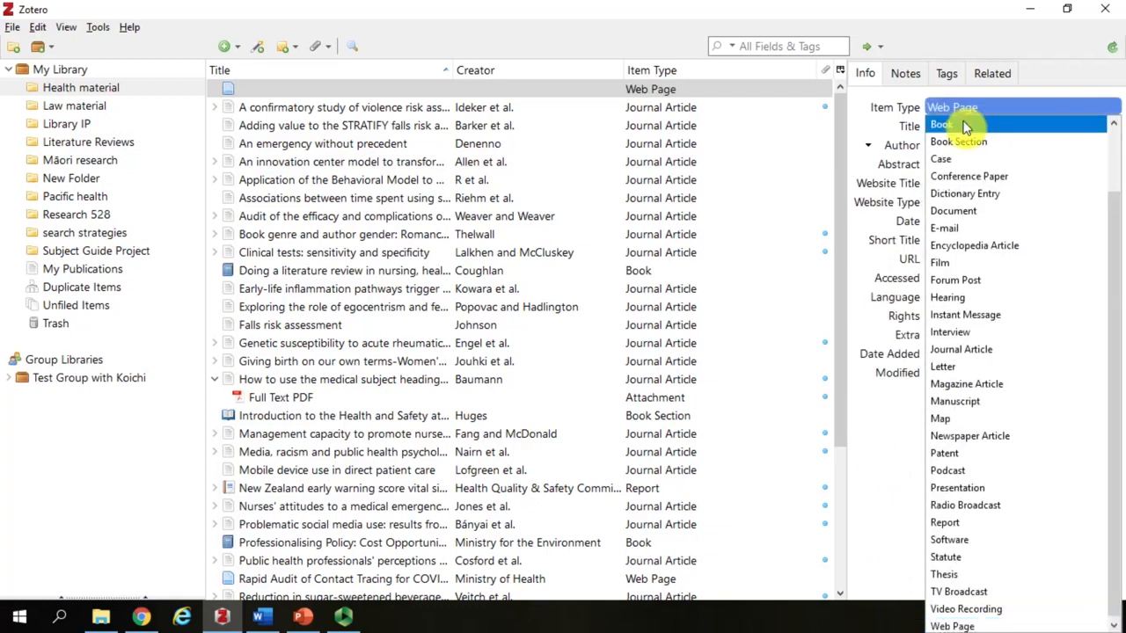
pyautogui.click(962, 120)
# Step: Title the new book "Zotero referencing" and enter the author's last and first name
pyautogui.click(963, 132)
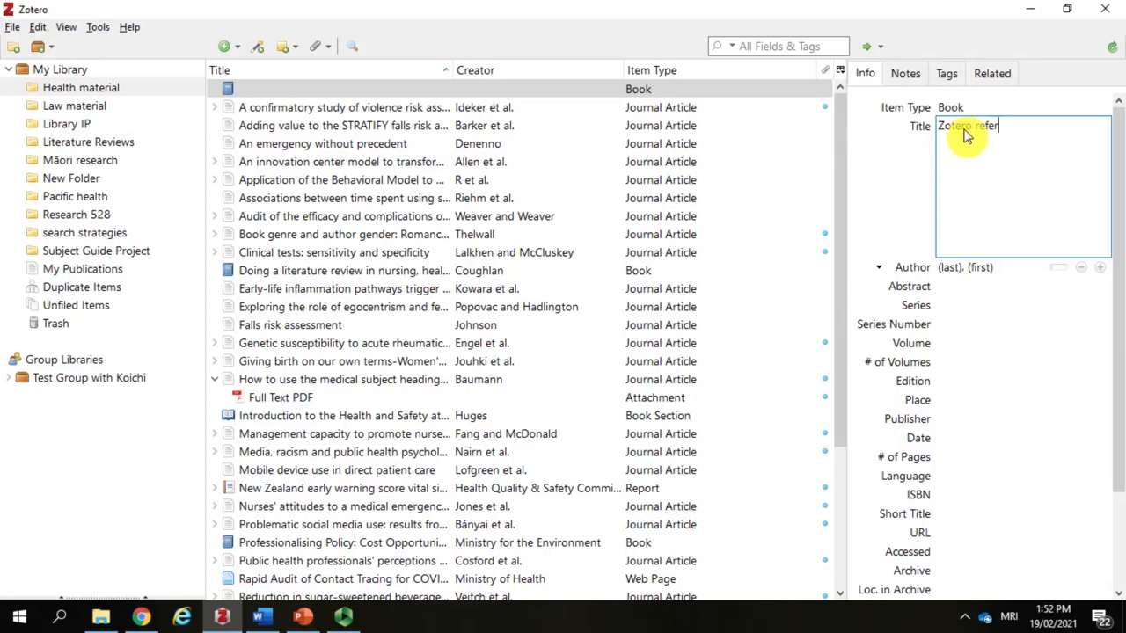
pyautogui.write('Zotero referencing')
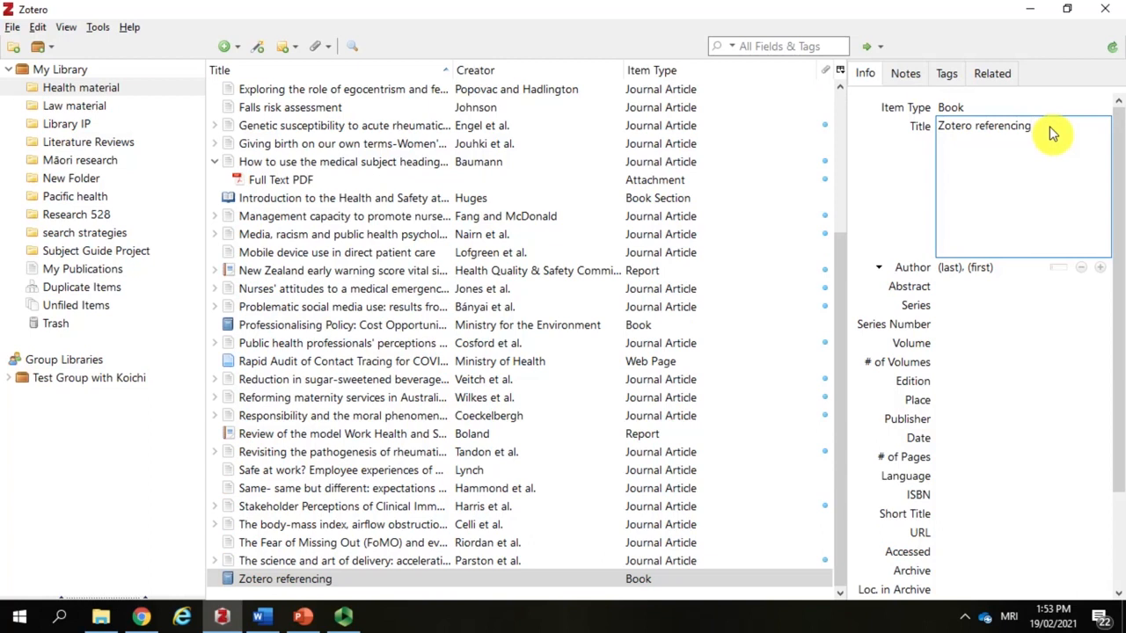
pyautogui.click(947, 271)
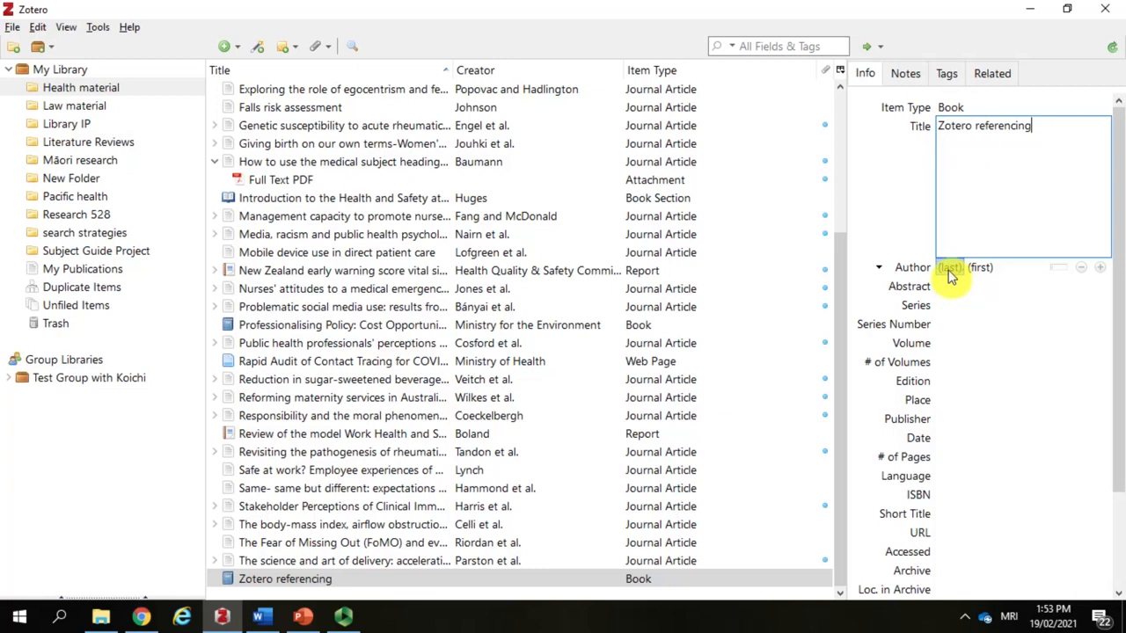
pyautogui.click(986, 270)
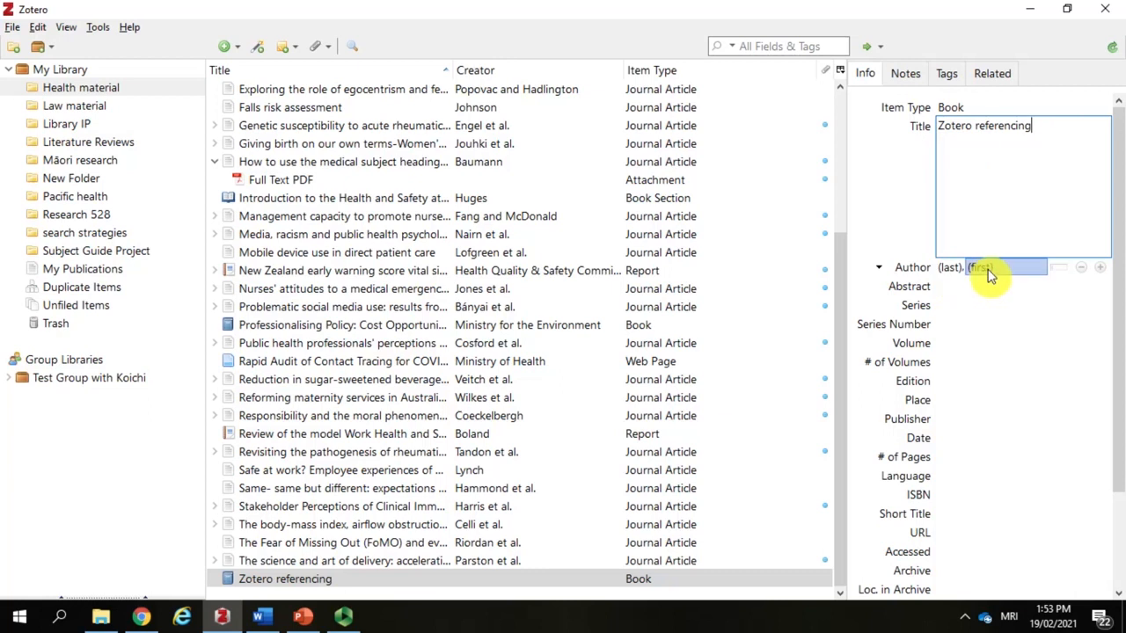
pyautogui.click(986, 269)
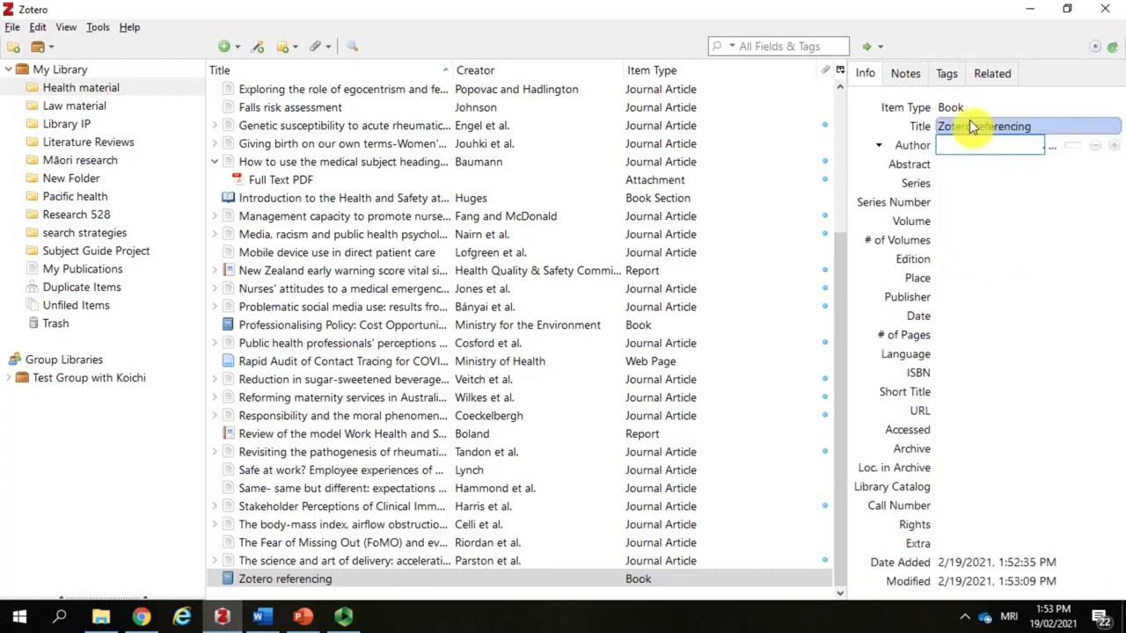
pyautogui.write('Patterson')
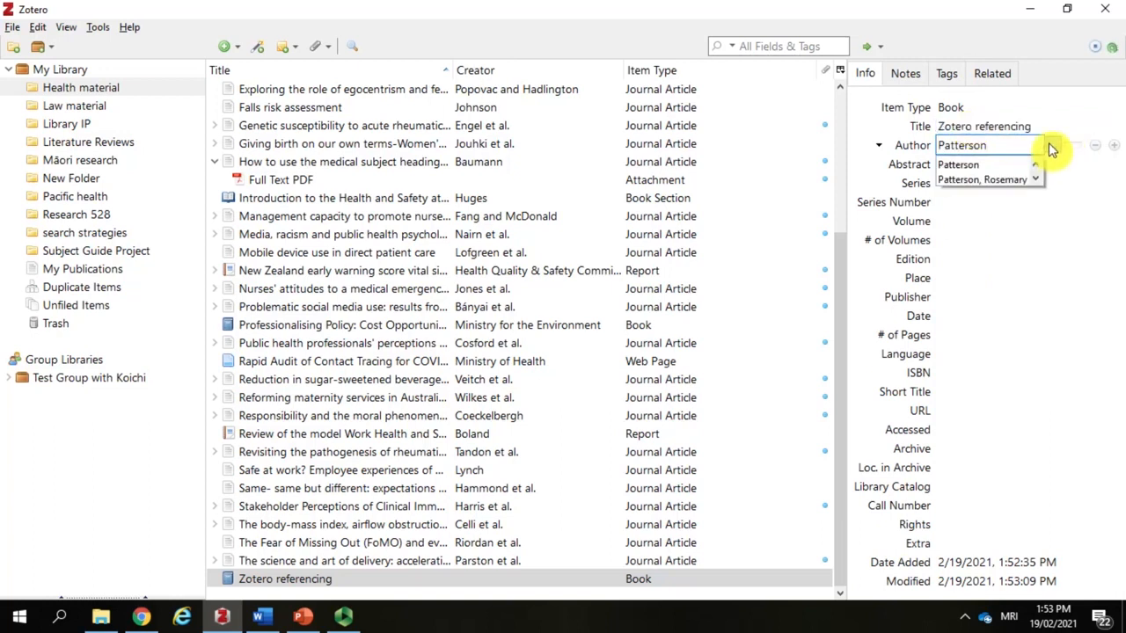
pyautogui.press('Tab')
pyautogui.write('Rosema')
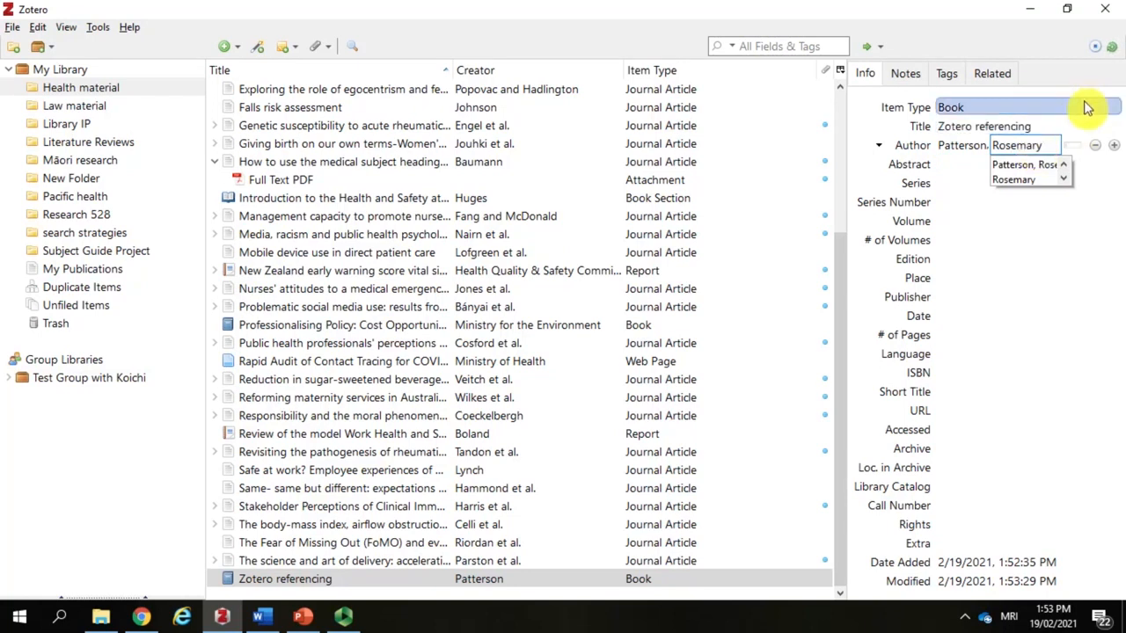
pyautogui.click(1087, 106)
pyautogui.click(1087, 106)
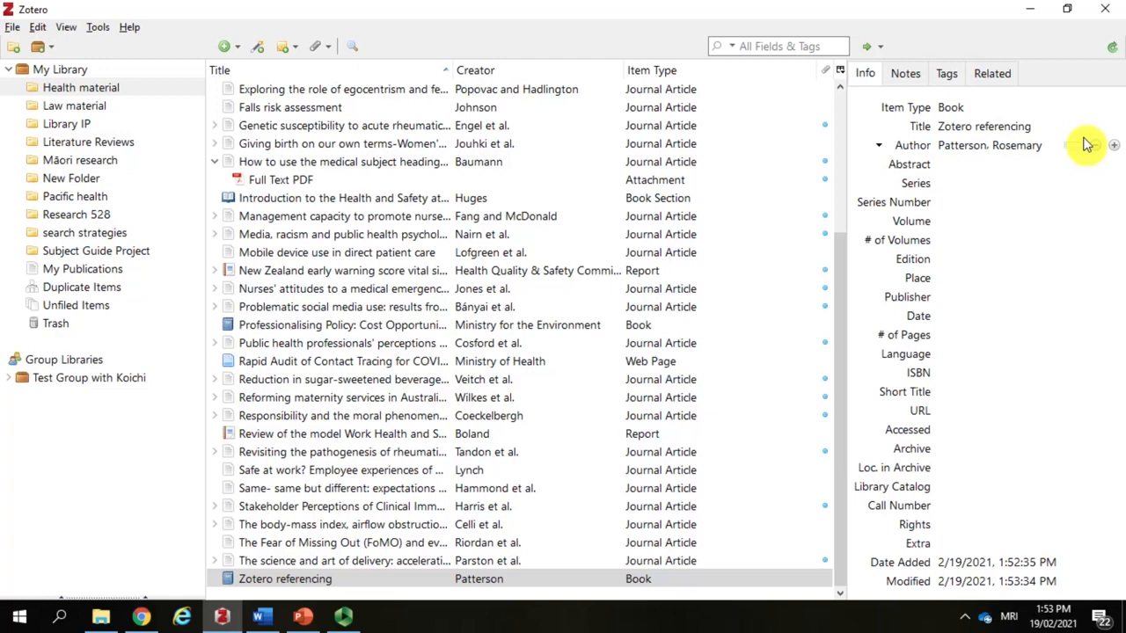
# Step: Set the book's publisher to Victoria University of Wellington and its date to 2021
pyautogui.click(973, 299)
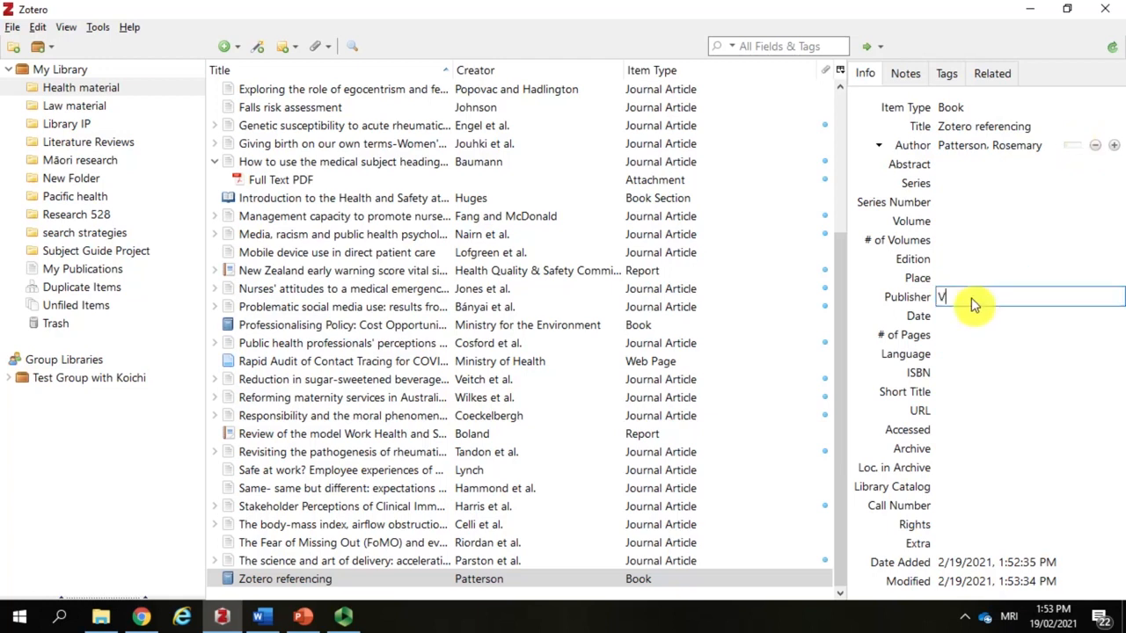
pyautogui.write('Victoria University of Wellington')
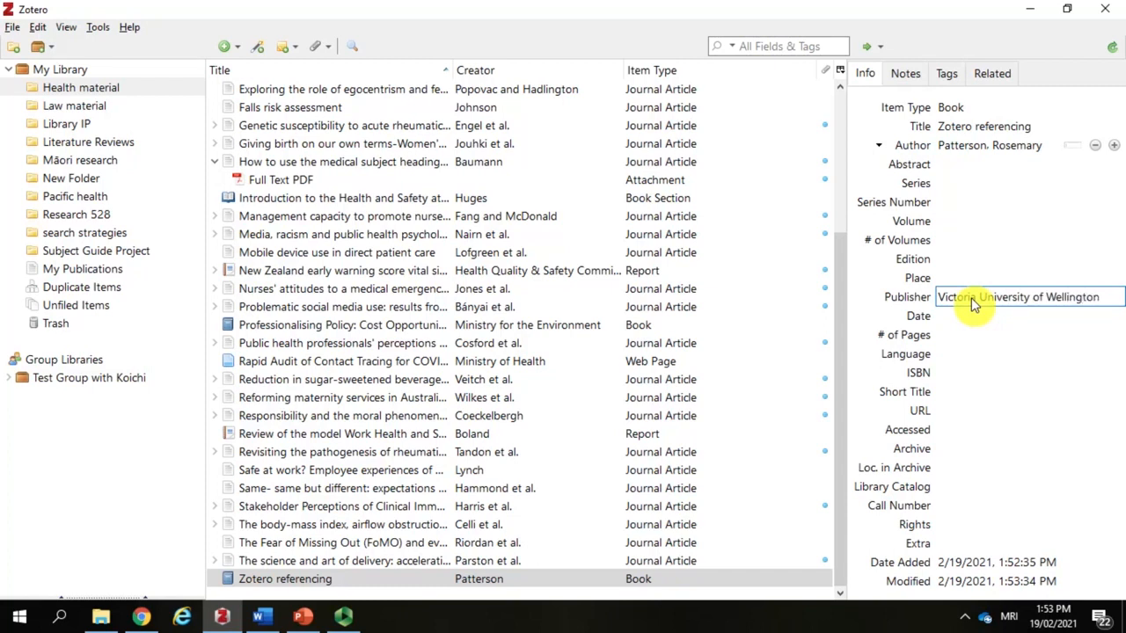
pyautogui.press('Tab')
pyautogui.write('2')
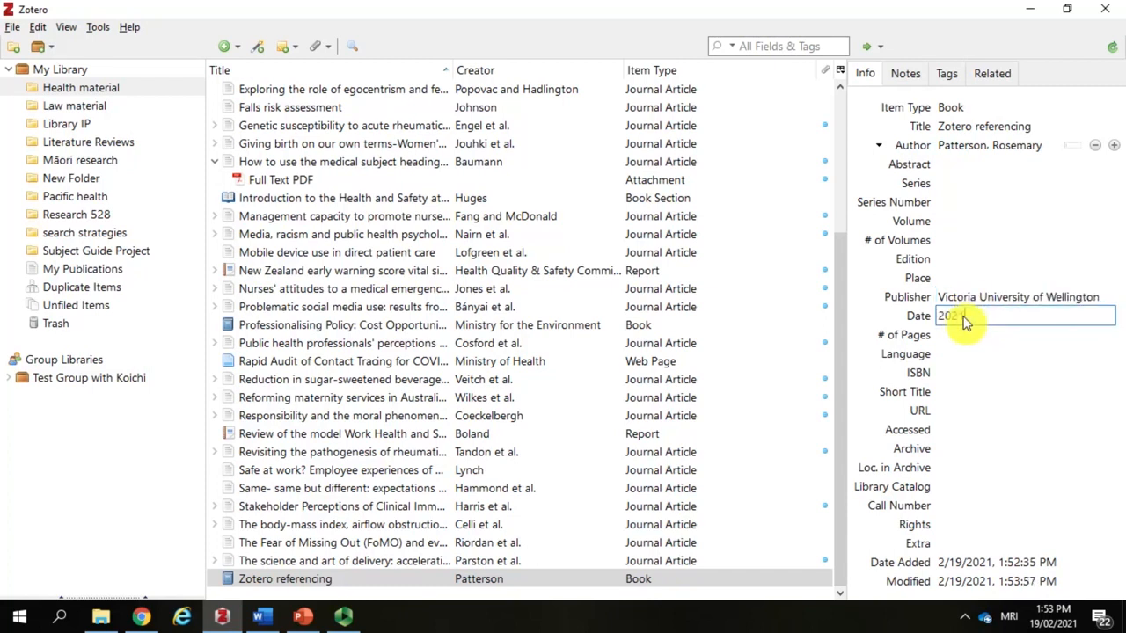
pyautogui.click(1070, 317)
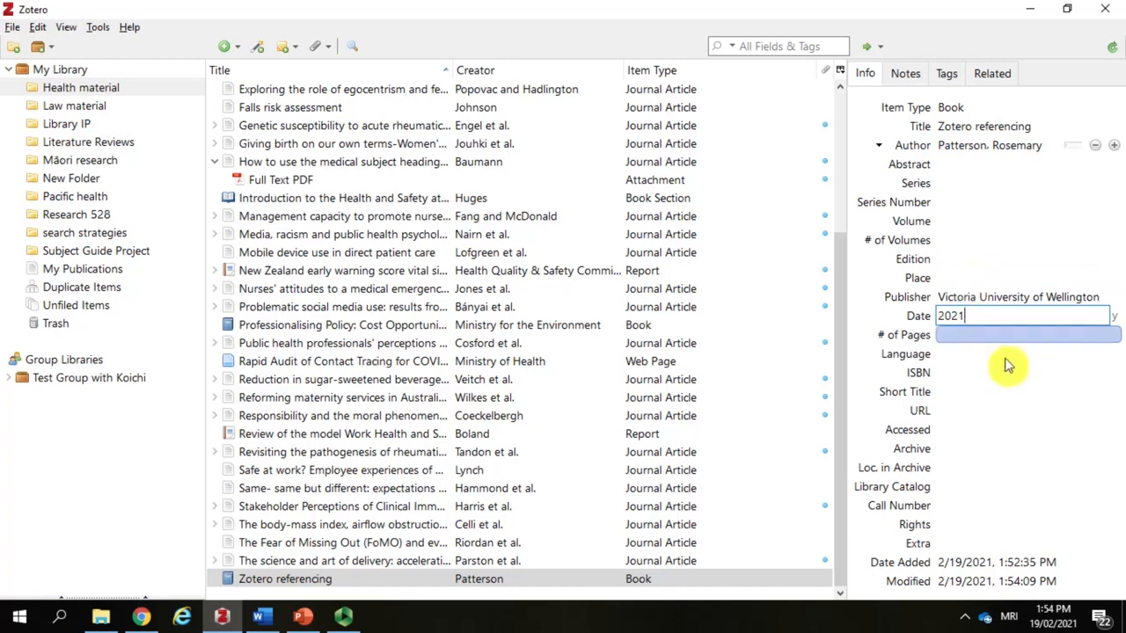
pyautogui.click(984, 350)
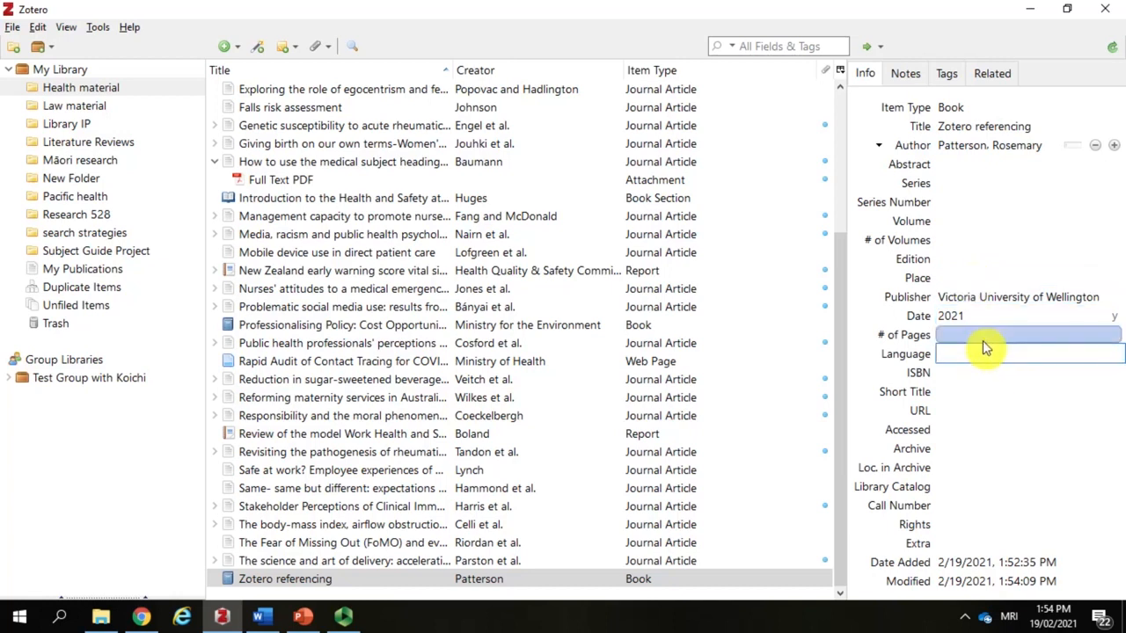
# Step: Search the whole My Library for "zotero" and view the details of the "Zotero referencing" book
pyautogui.click(475, 251)
pyautogui.scroll(4, 350, 232)
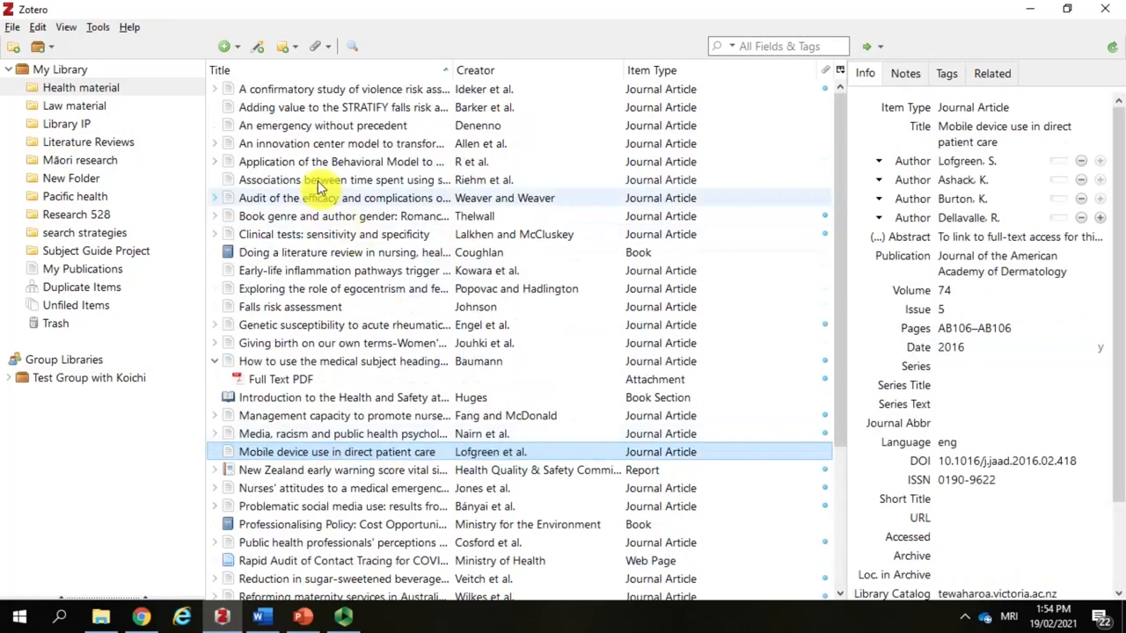
pyautogui.click(104, 70)
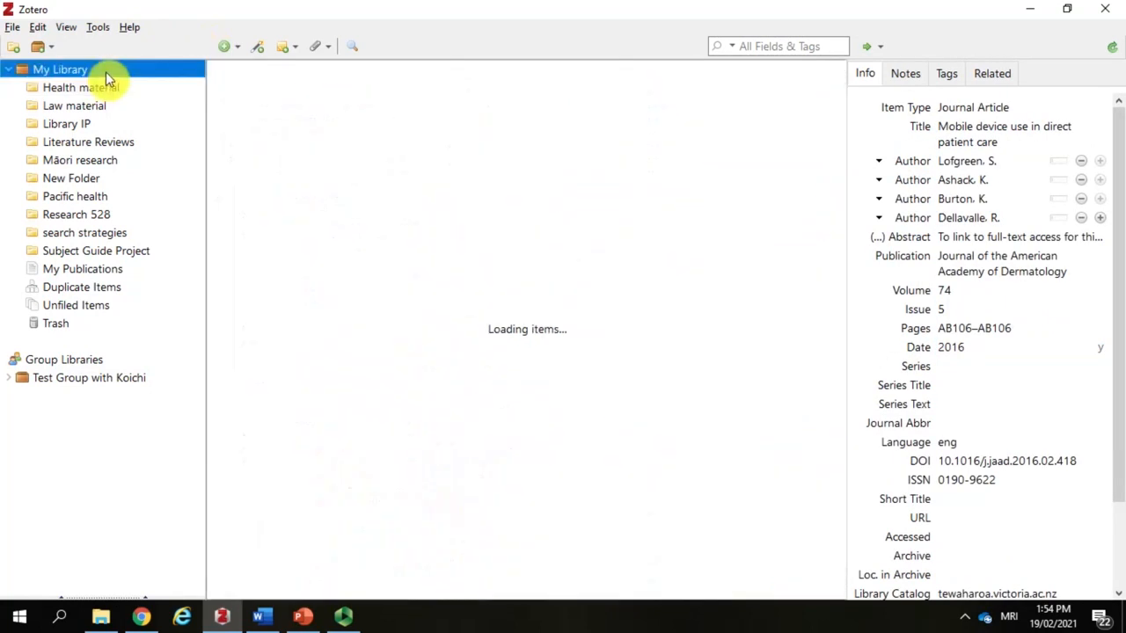
pyautogui.click(752, 51)
pyautogui.write('zotero')
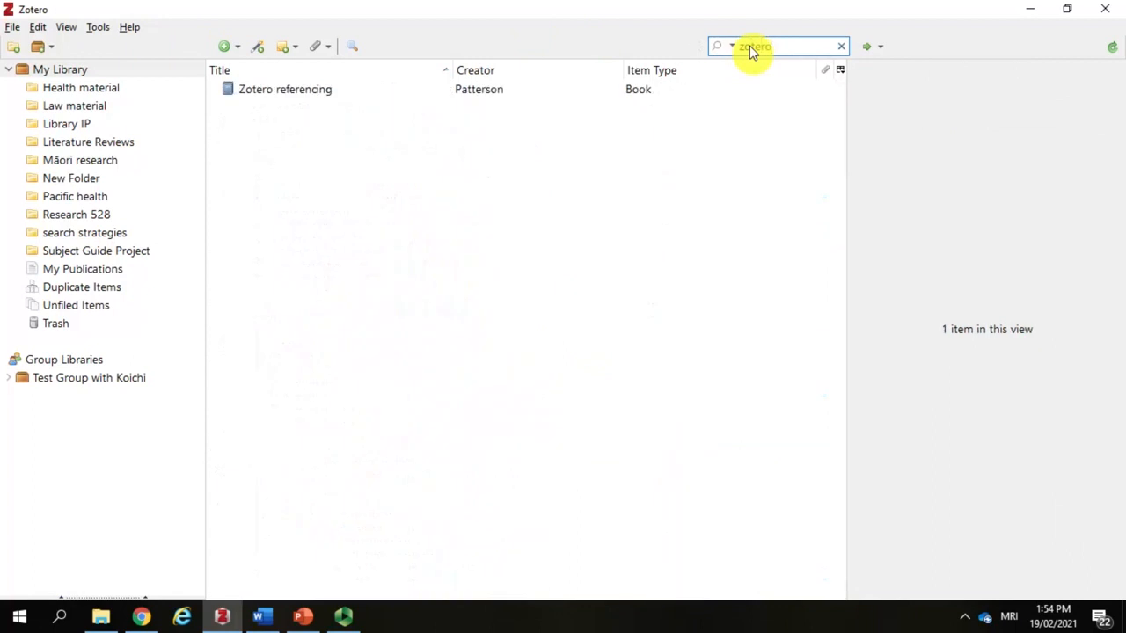
pyautogui.click(355, 88)
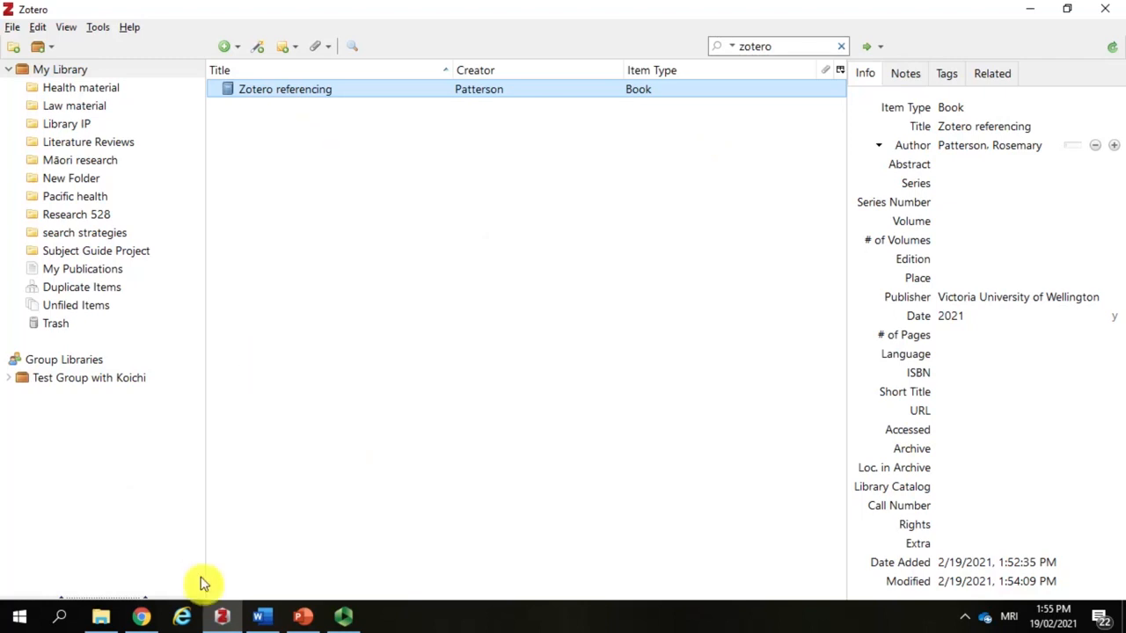
# Step: Switch to Chrome and search the university library's Te Waharoa discovery system for "nursing AND virtual reality"
pyautogui.click(142, 616)
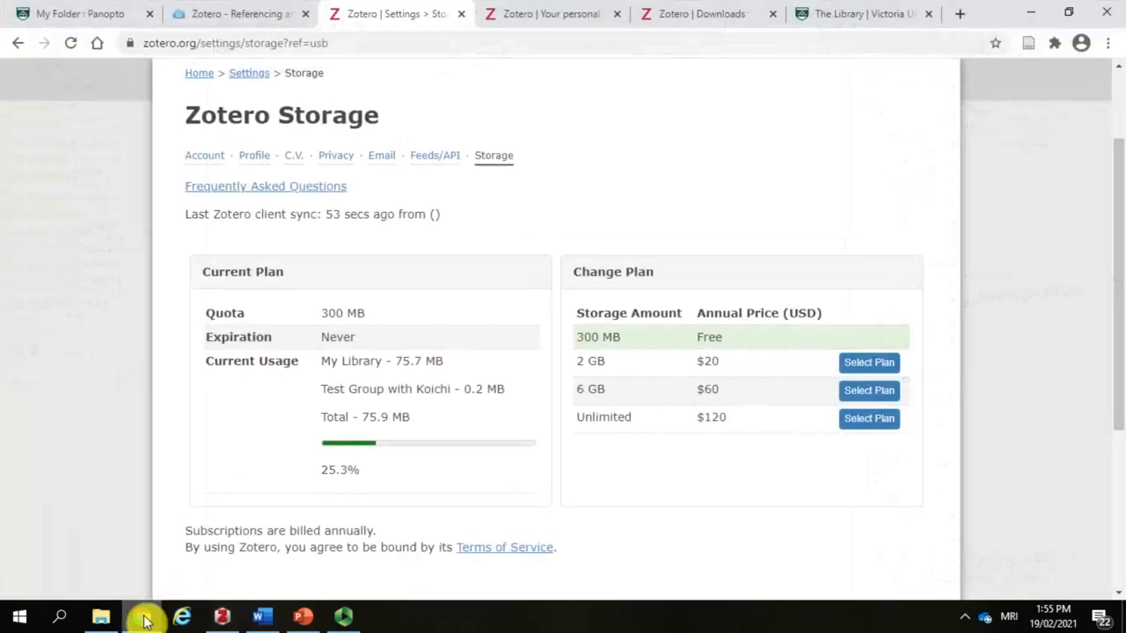
pyautogui.click(865, 14)
pyautogui.write('nursing')
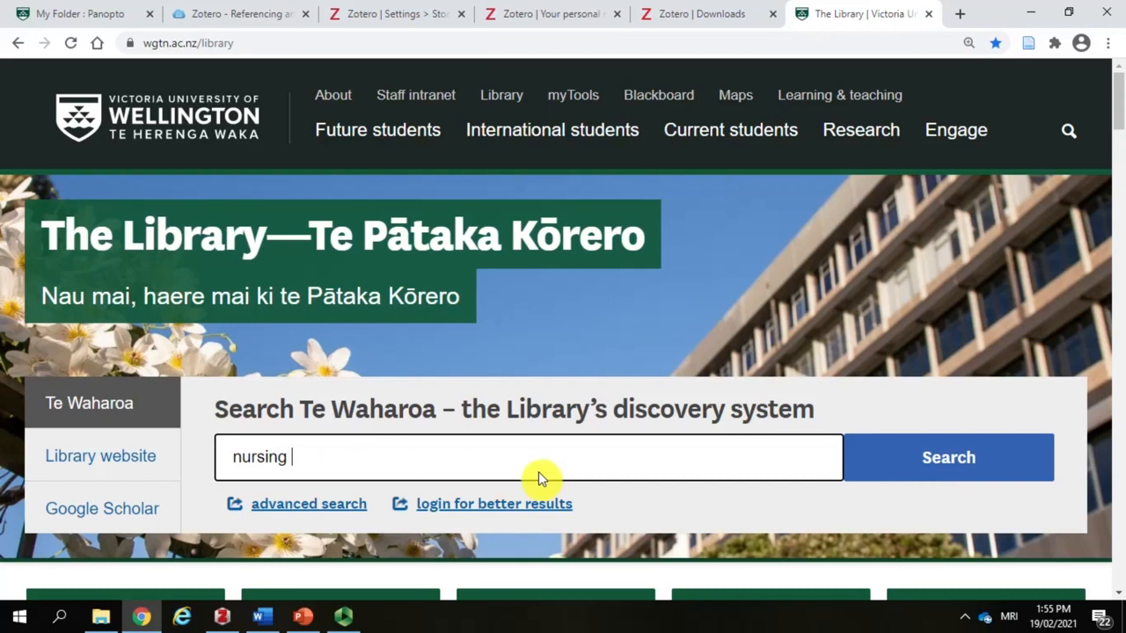
pyautogui.write(' AND virtual reality')
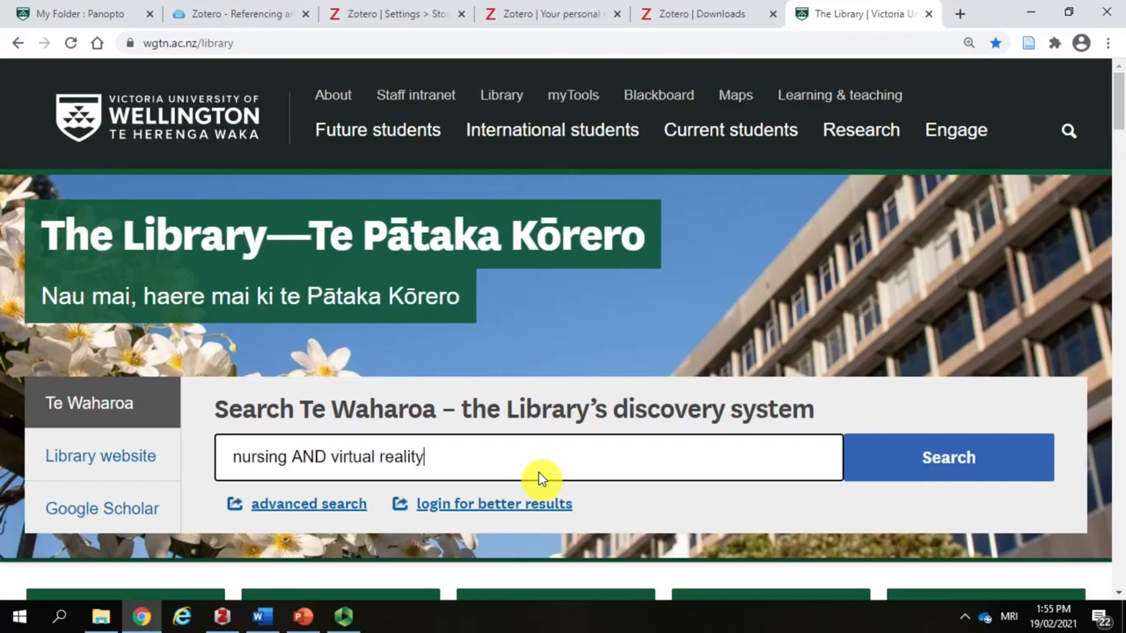
pyautogui.press('Return')
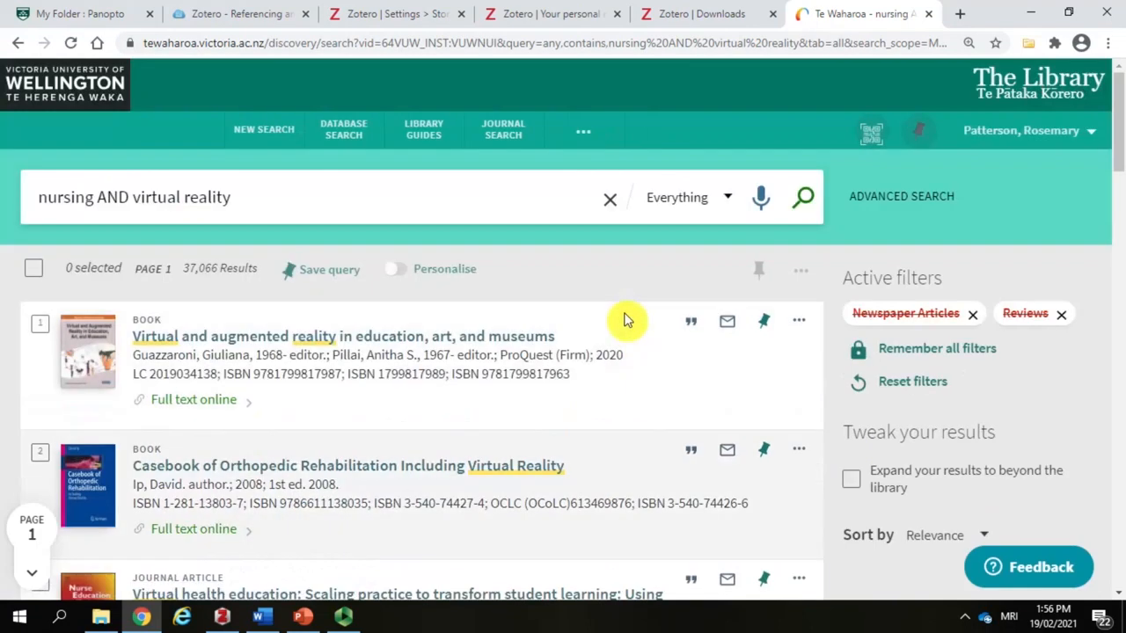
# Step: Open the online full text of the Nurse Education Today article "Virtual health education: Scaling practice to transform student learning"
pyautogui.scroll(-2, 623, 320)
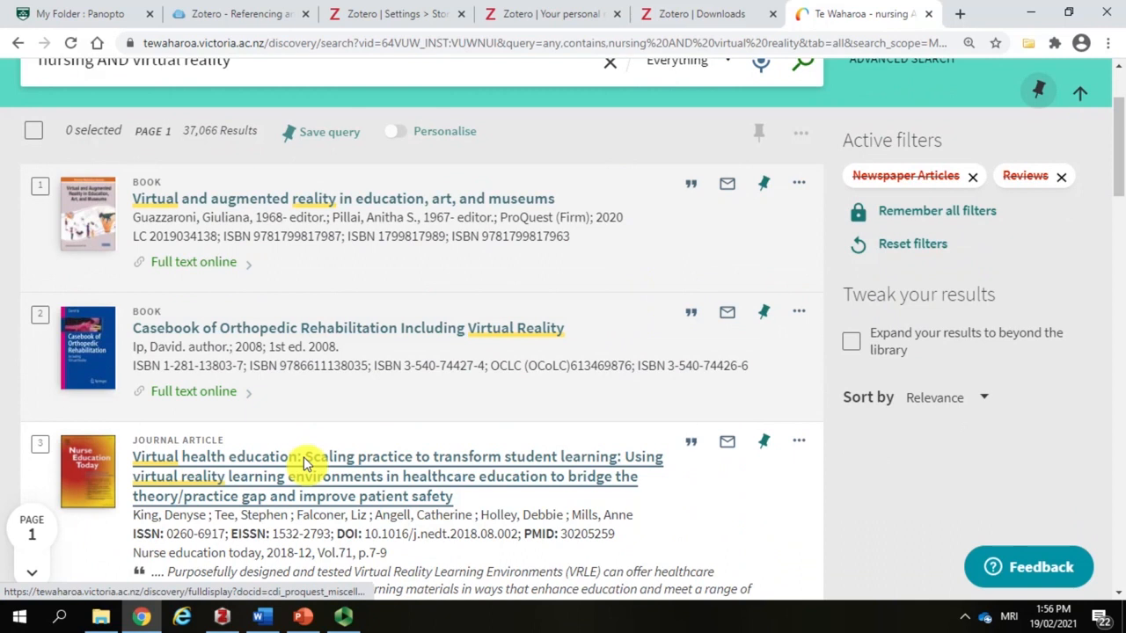
pyautogui.scroll(-1, 372, 500)
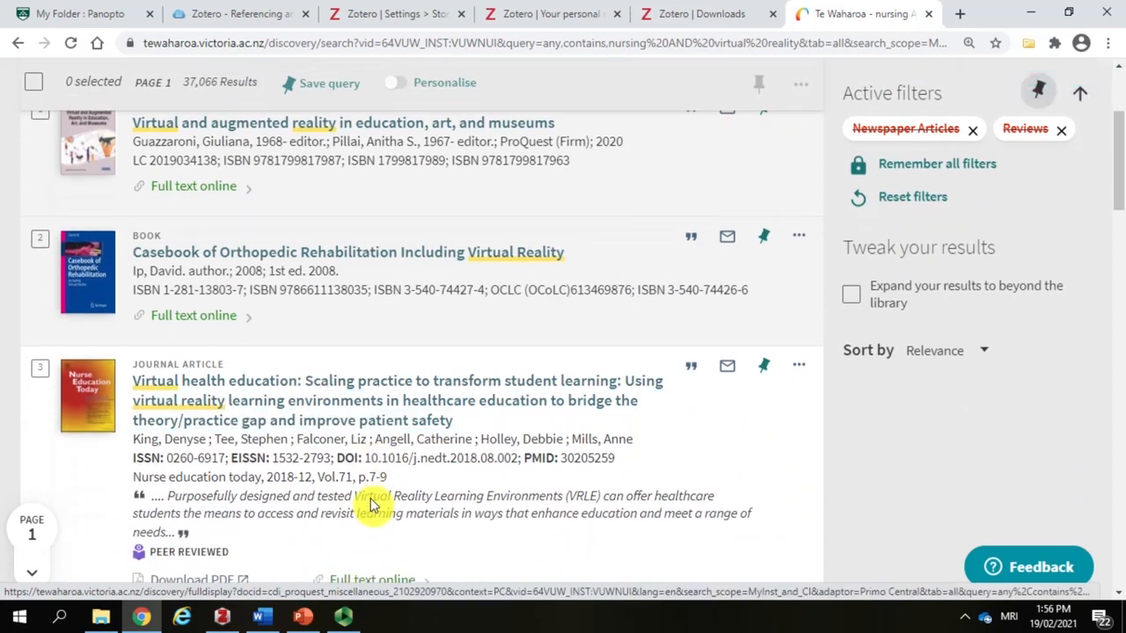
pyautogui.scroll(-1, 372, 500)
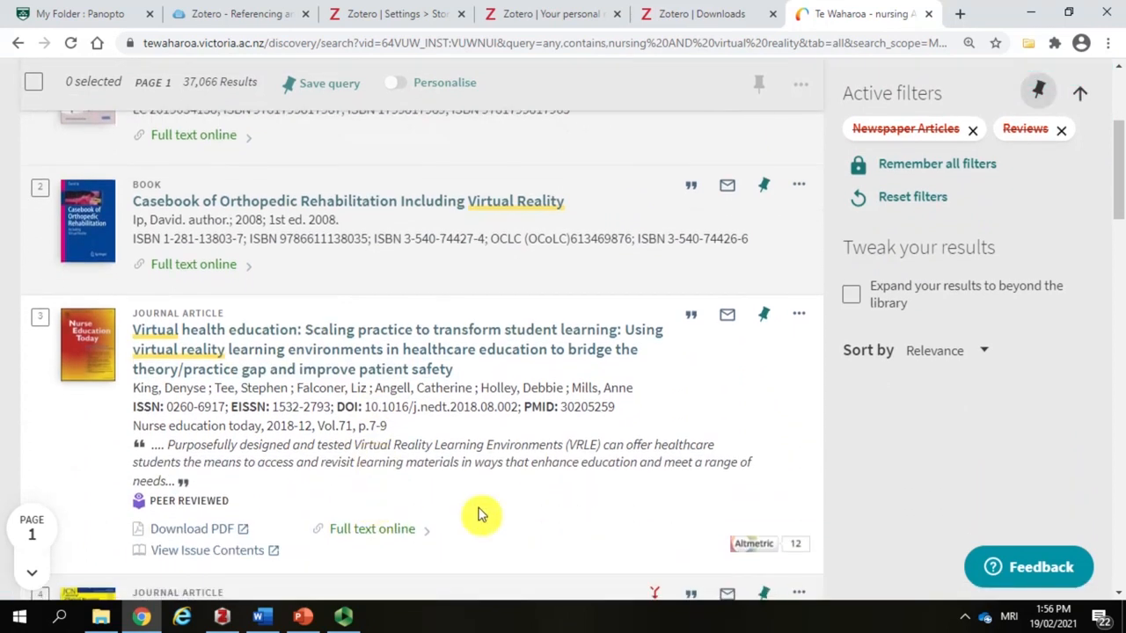
pyautogui.click(392, 530)
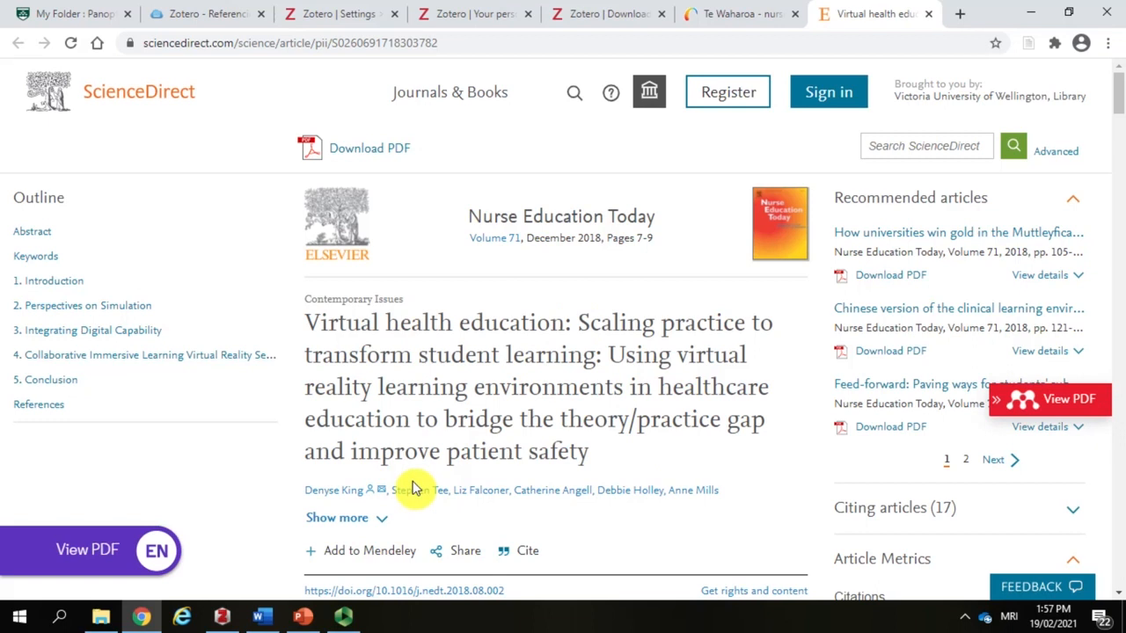
# Step: Save the article to Zotero's Health material collection with the browser connector, and return to the Zotero desktop application to view its record
pyautogui.click(1029, 53)
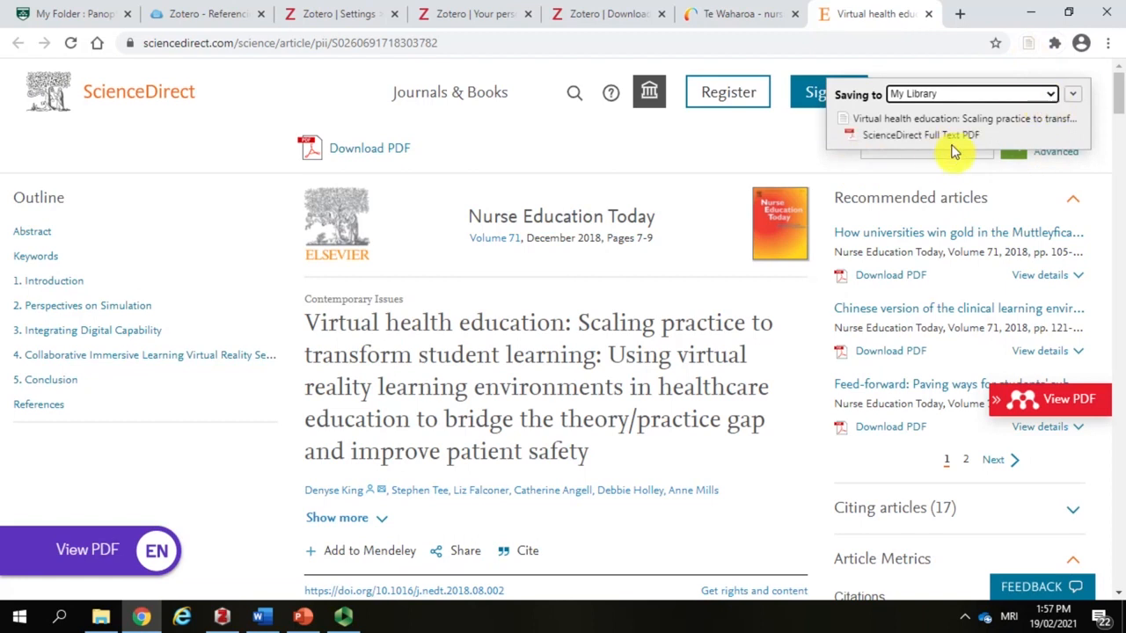
pyautogui.click(1050, 94)
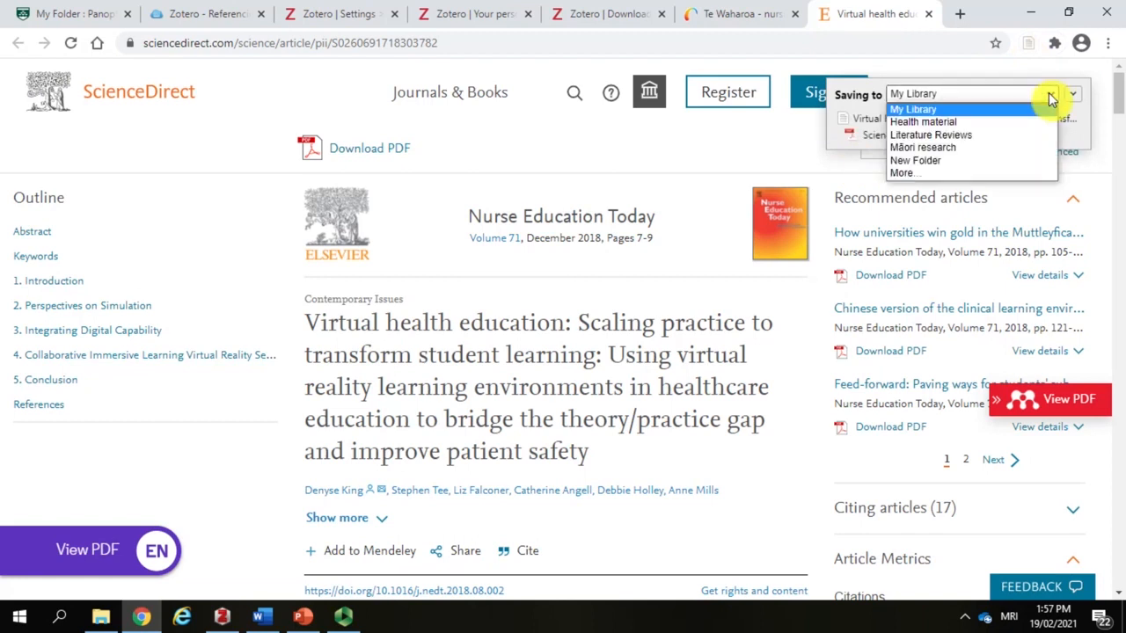
pyautogui.click(998, 124)
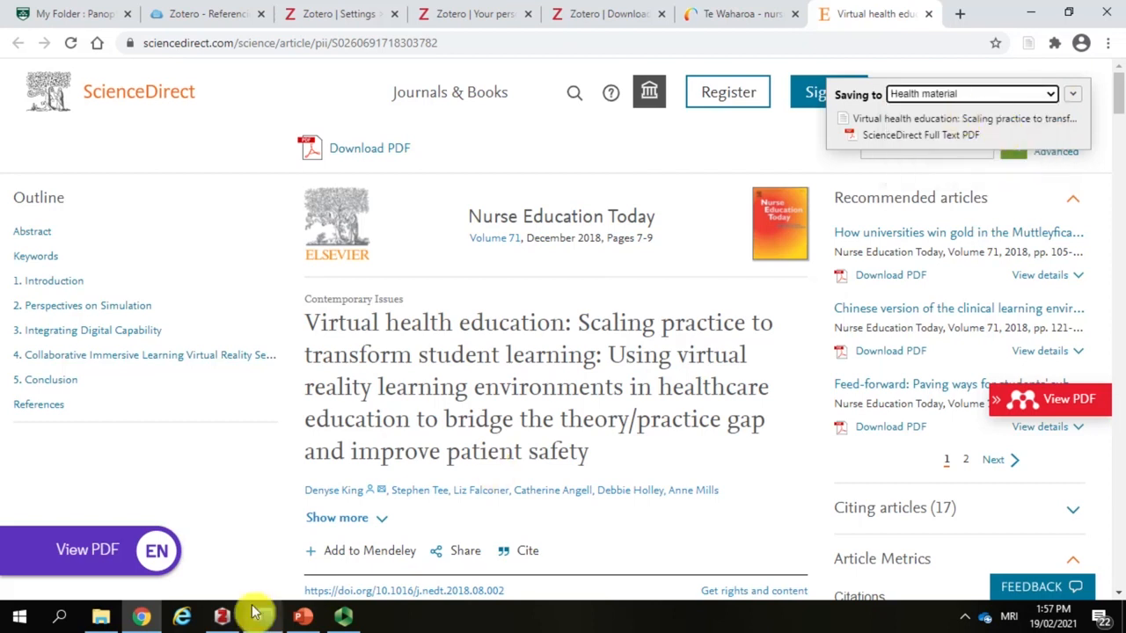
pyautogui.click(221, 618)
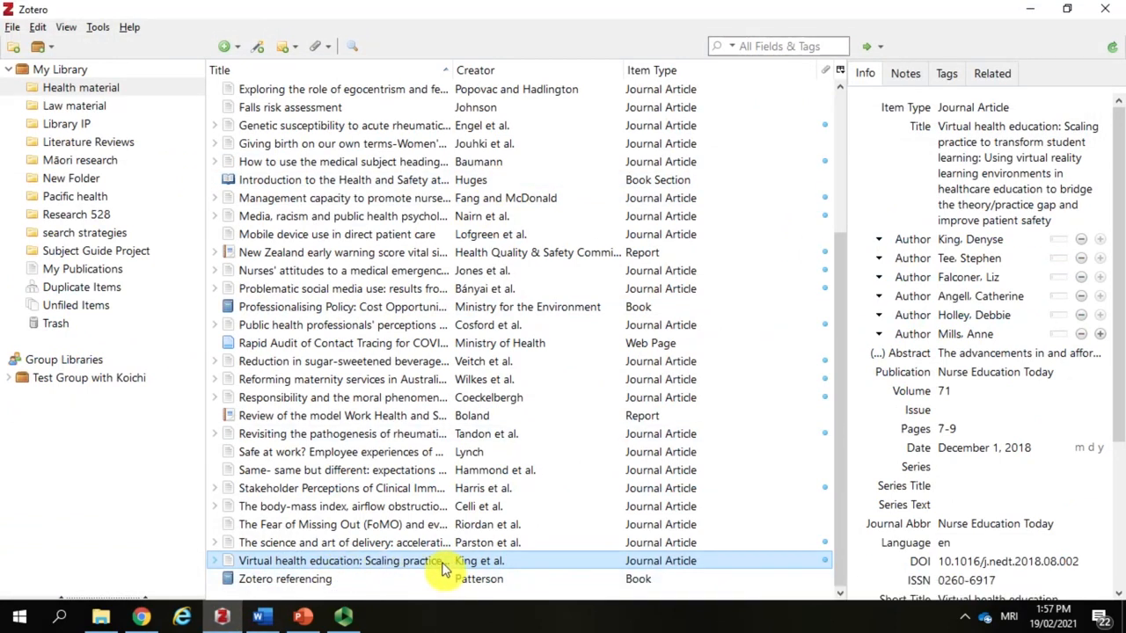
# Step: Review the saved Virtual health education article's record, open its attached ScienceDirect Full Text PDF, and return to Zotero
pyautogui.click(1034, 241)
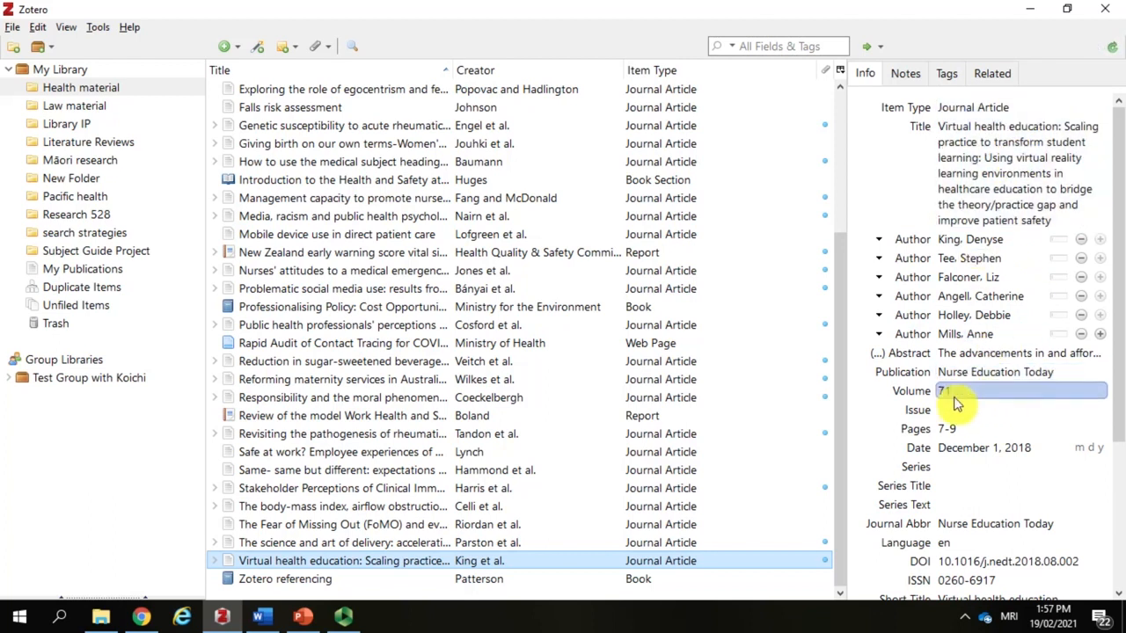
pyautogui.scroll(-4, 976, 448)
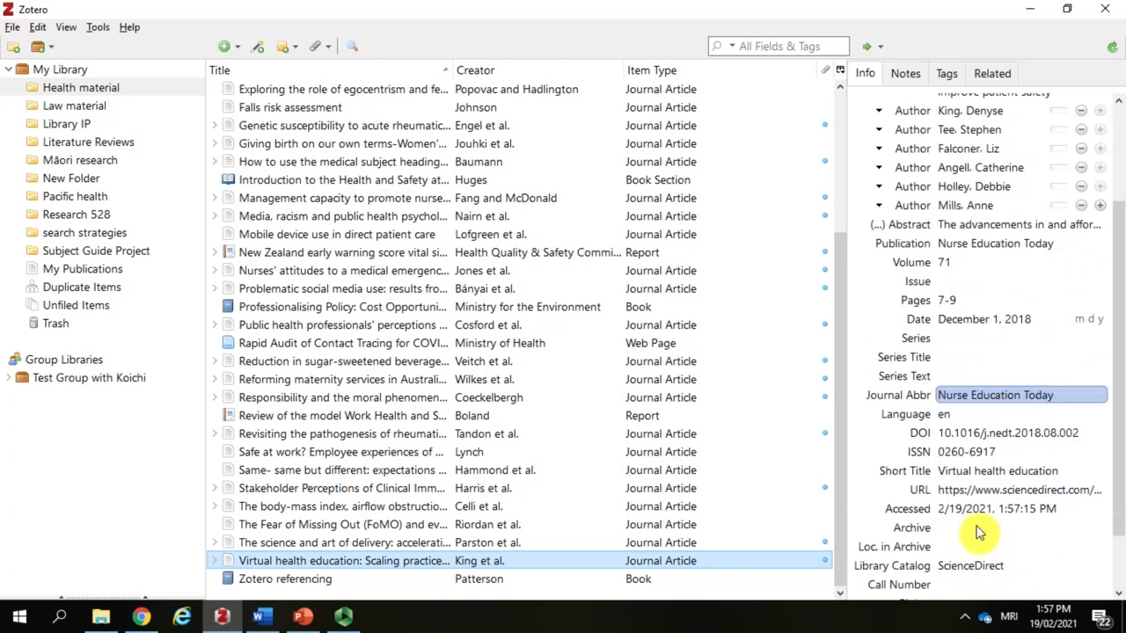
pyautogui.scroll(4, 993, 436)
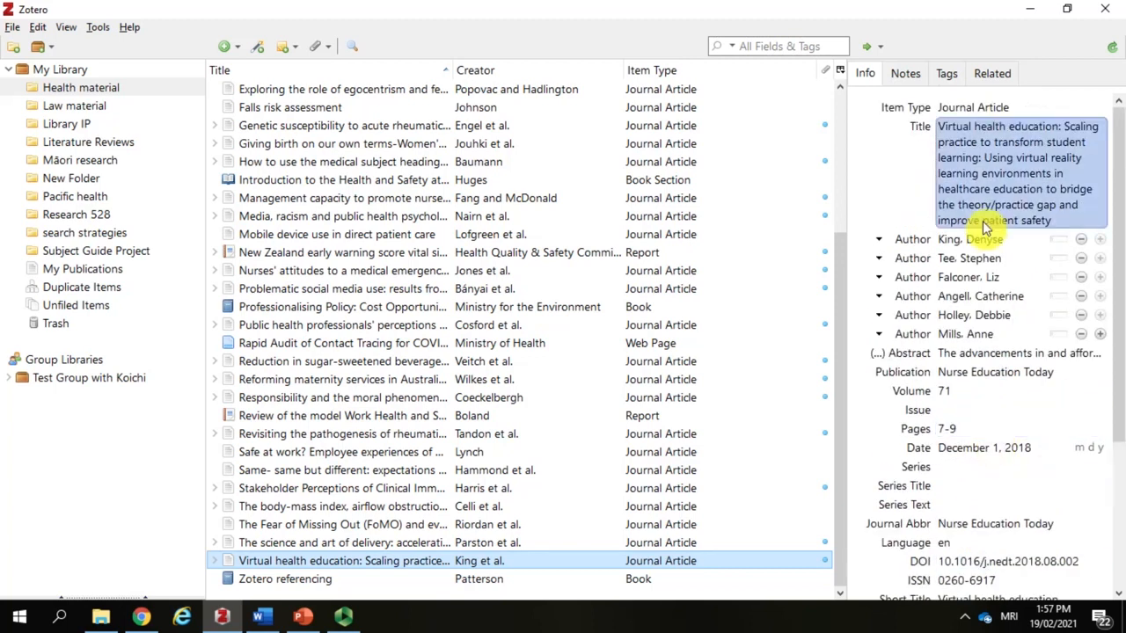
pyautogui.click(214, 561)
pyautogui.click(314, 579)
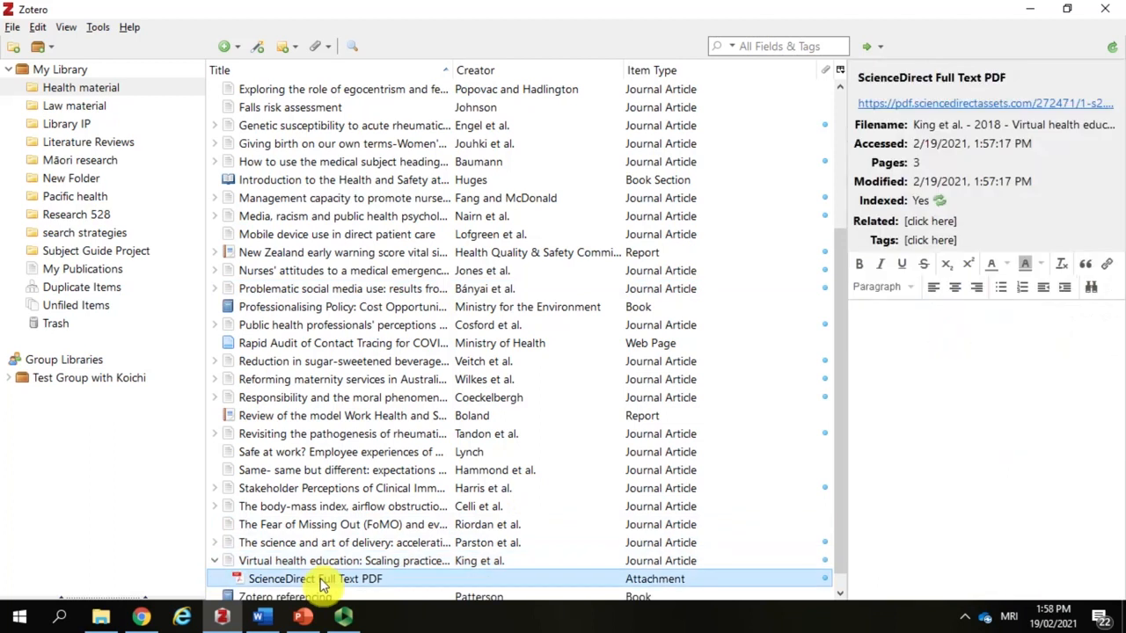
pyautogui.doubleClick(320, 582)
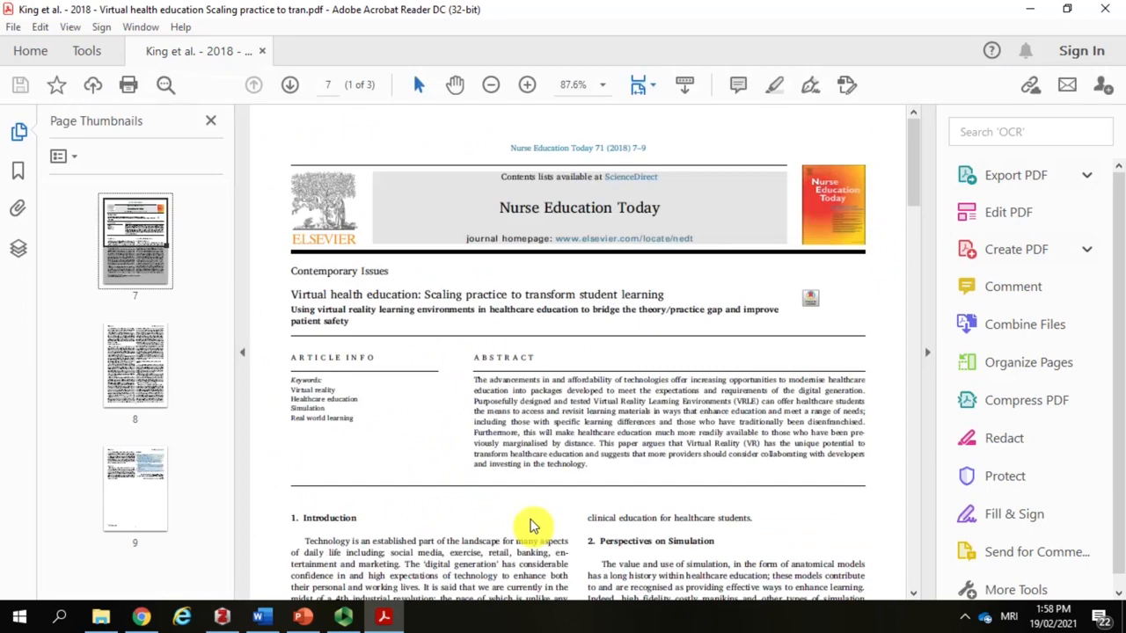
pyautogui.click(1030, 9)
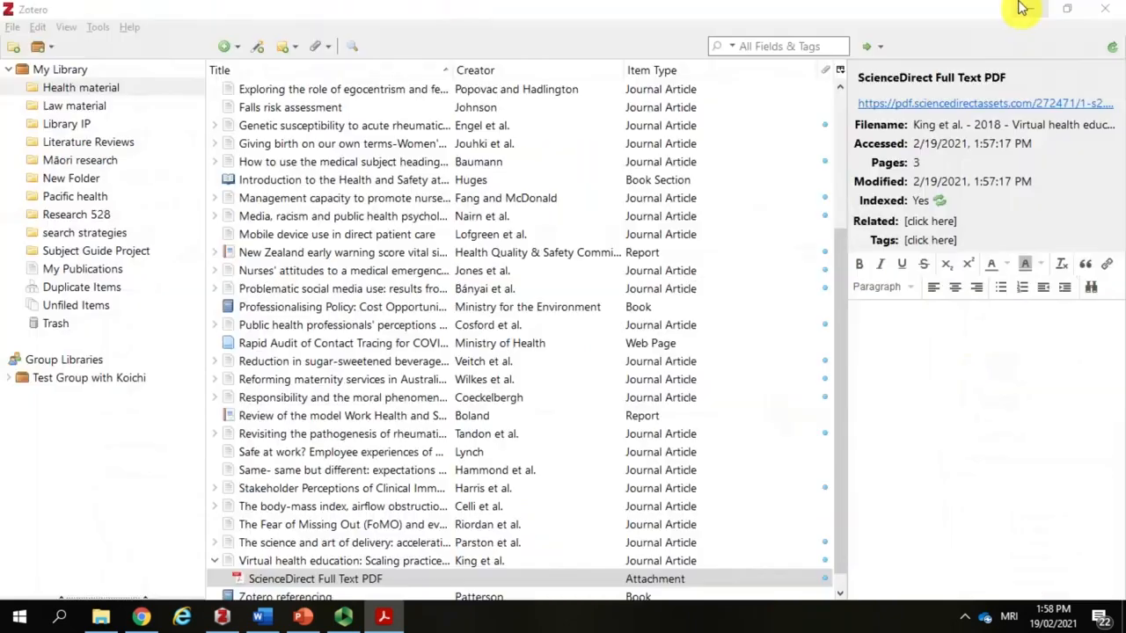
# Step: Switch to Chrome and search Google Scholar for "nursing AND virtual reality"
pyautogui.click(141, 617)
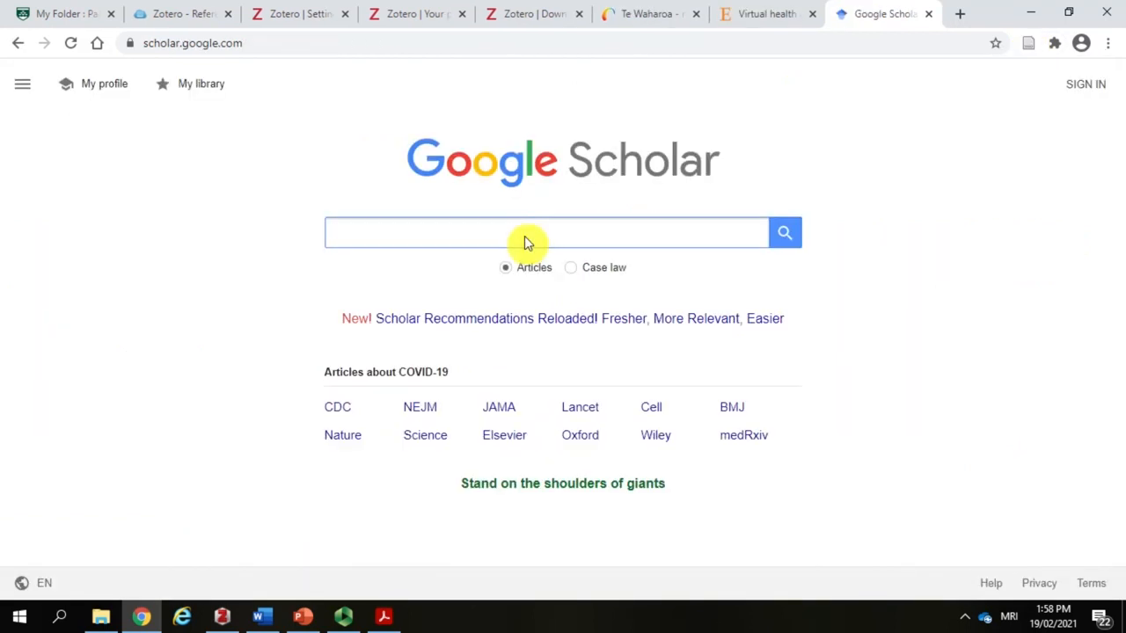
pyautogui.write('nursing')
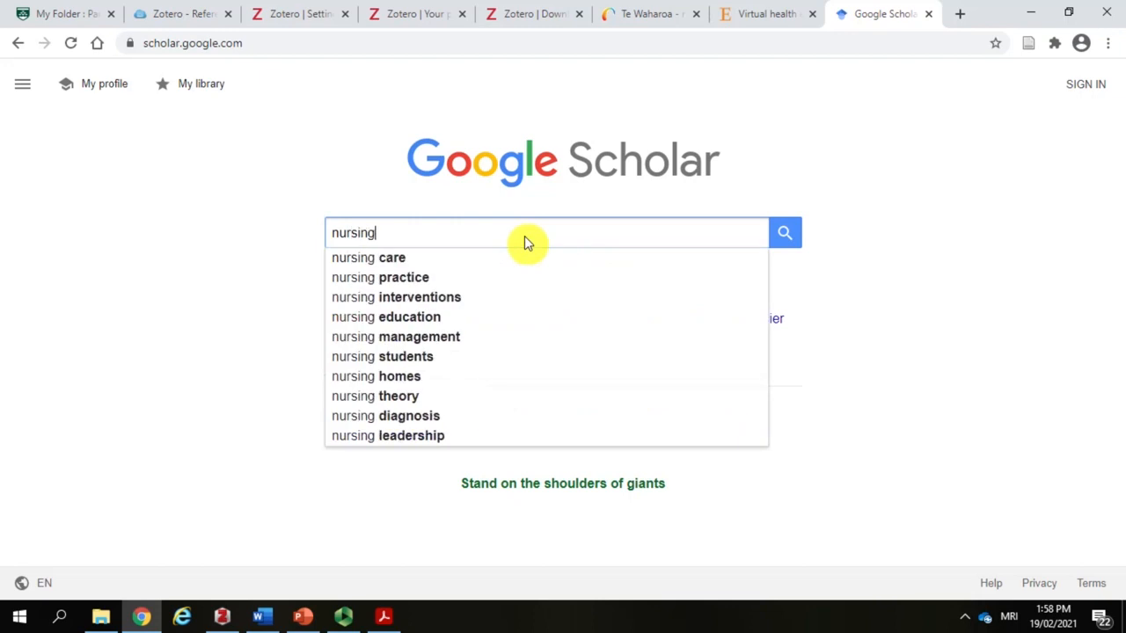
pyautogui.write(' AND virt')
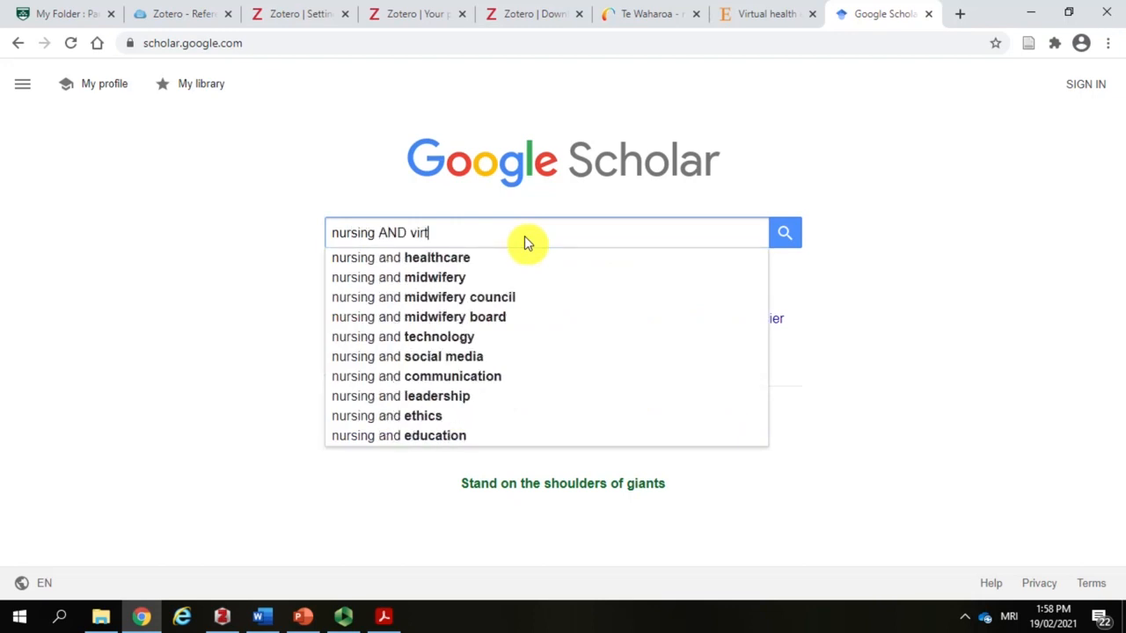
pyautogui.write('ual reality')
pyautogui.press('Return')
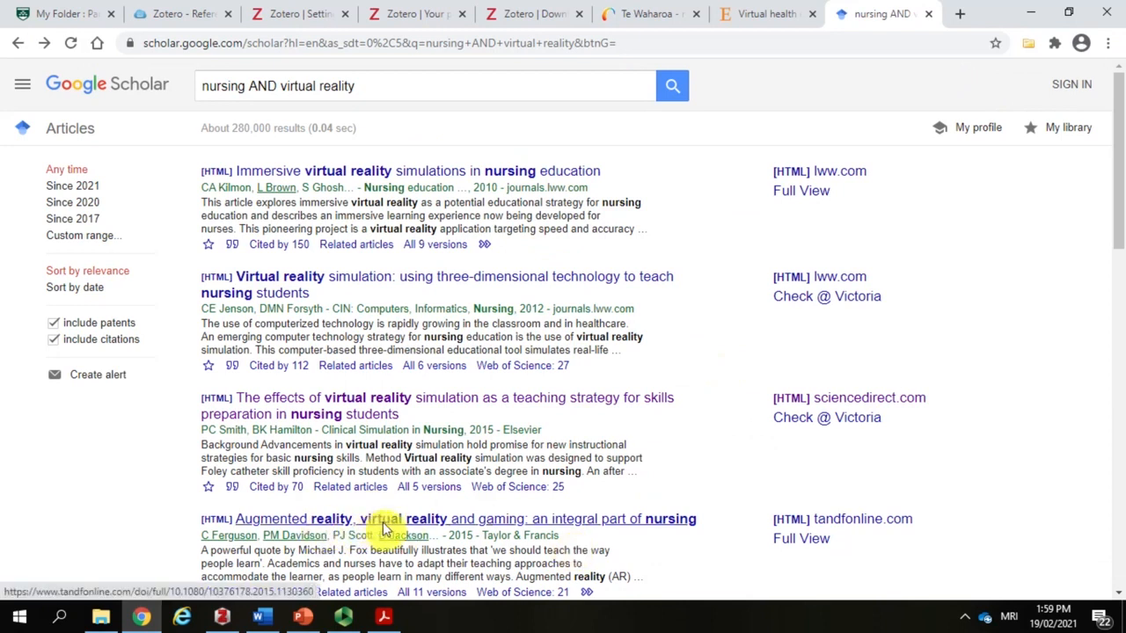
# Step: Open the article "Augmented reality, virtual reality and gaming: an integral part of nursing", accept the site's cookies, and save it to Zotero with the connector
pyautogui.click(564, 523)
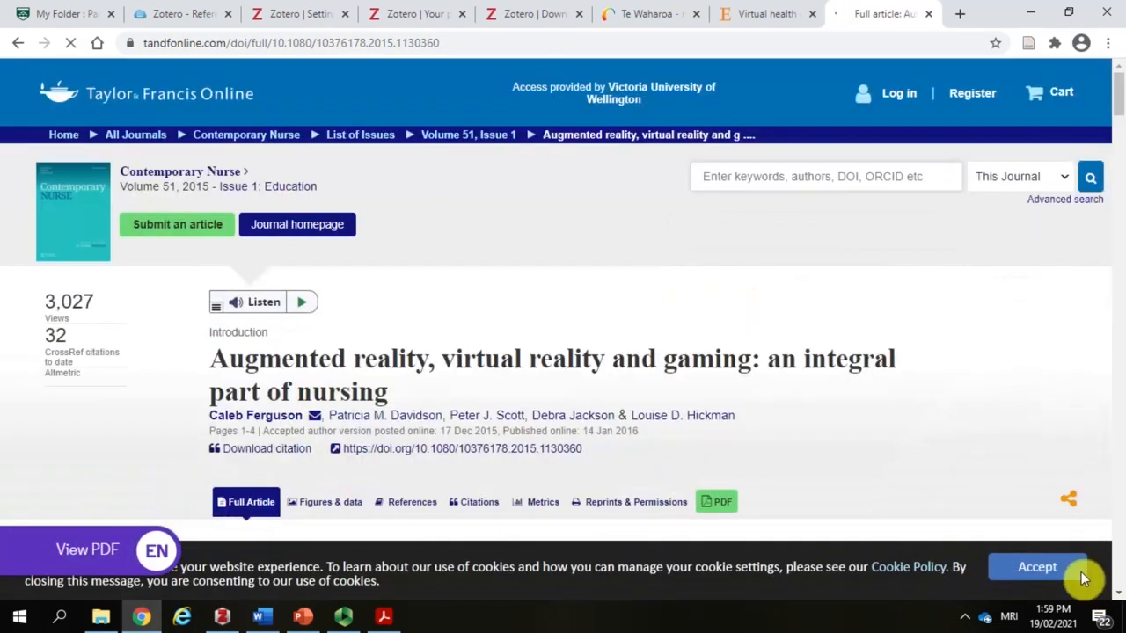
pyautogui.click(1066, 570)
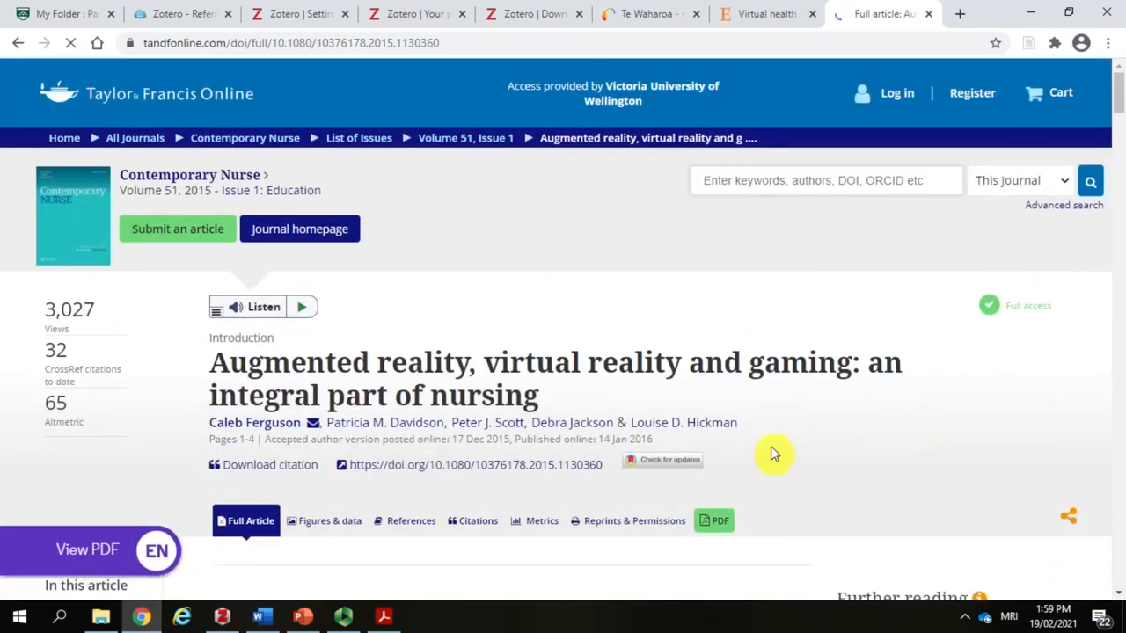
pyautogui.click(1029, 45)
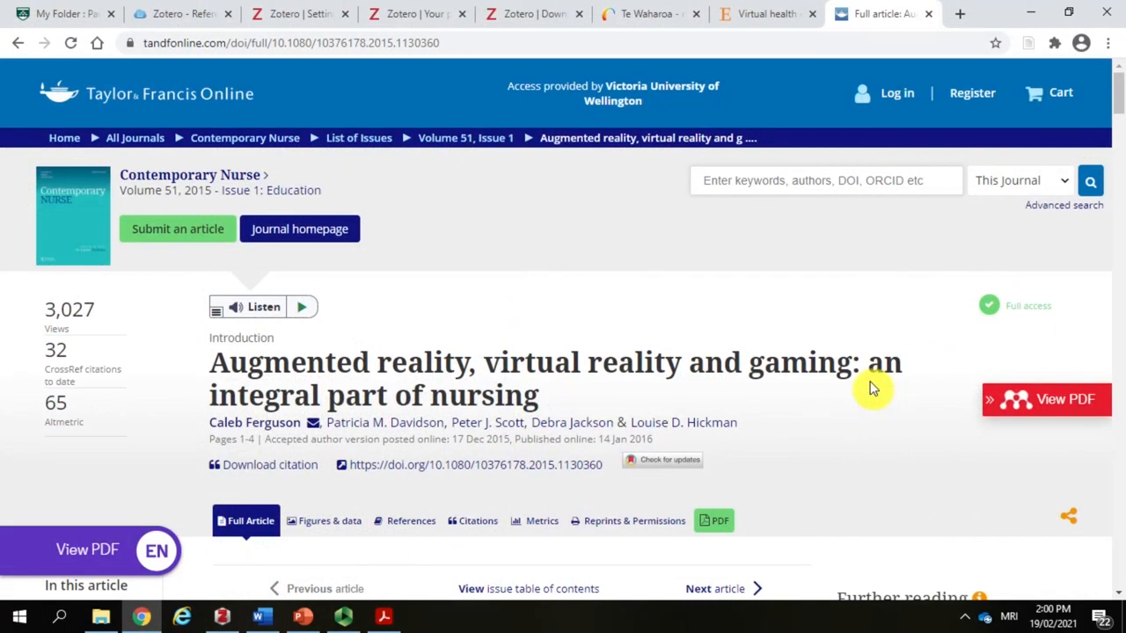
# Step: Switch to Zotero and examine the newly saved Augmented reality article's record and its attachments
pyautogui.click(221, 619)
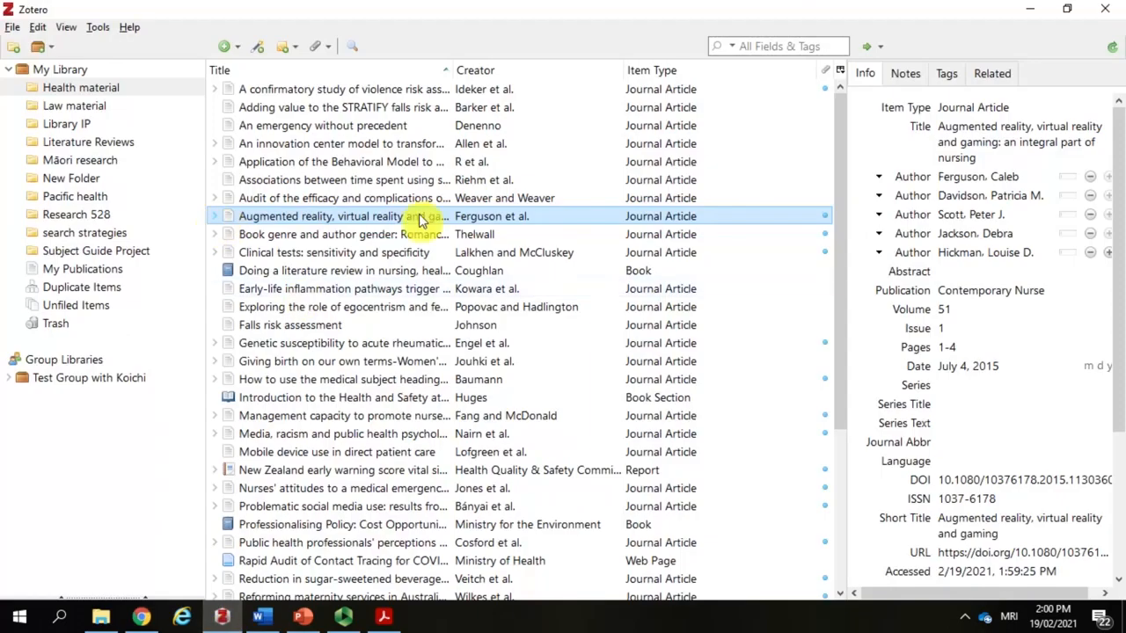
pyautogui.click(972, 145)
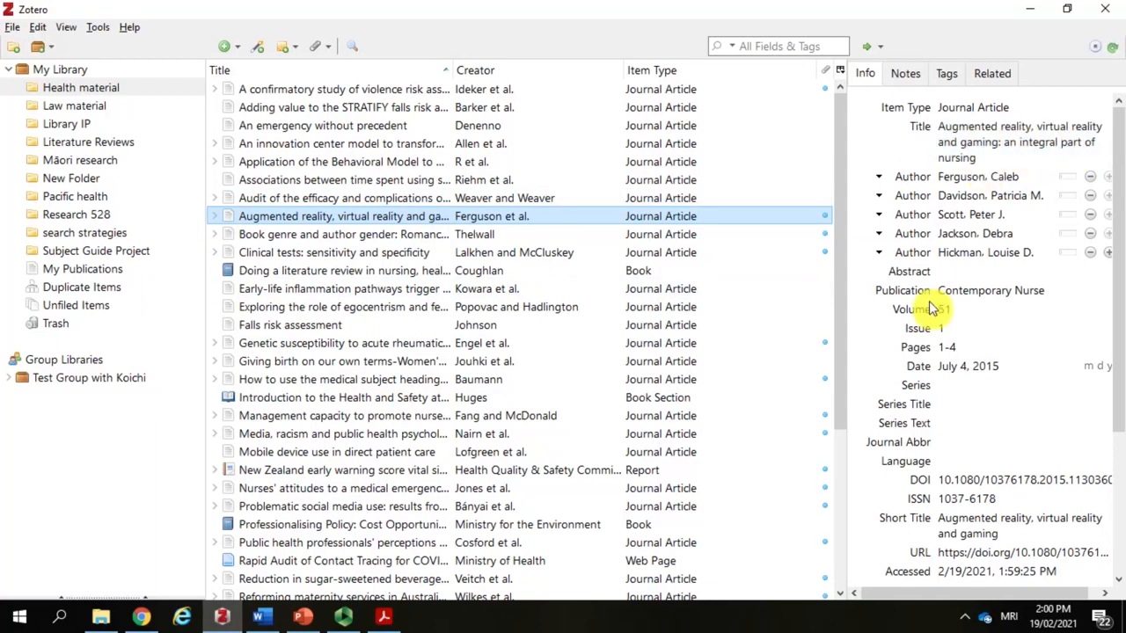
pyautogui.click(215, 216)
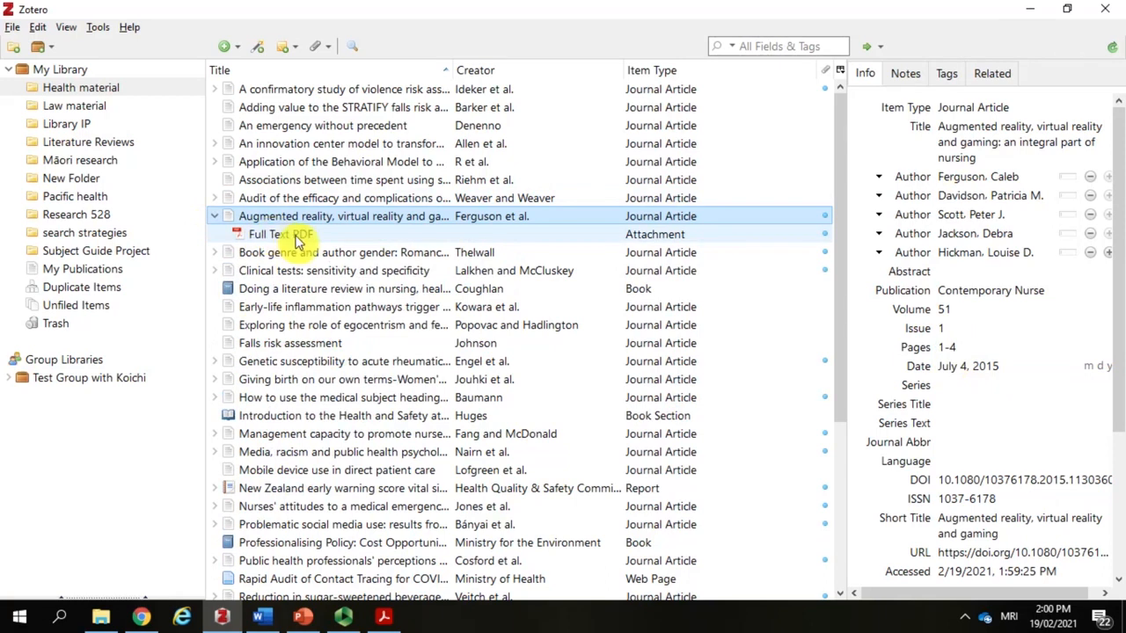
# Step: From the Te Waharoa results in Chrome, save the book "Virtual and augmented reality in education, art, and museums" to Zotero's Health material collection
pyautogui.click(142, 615)
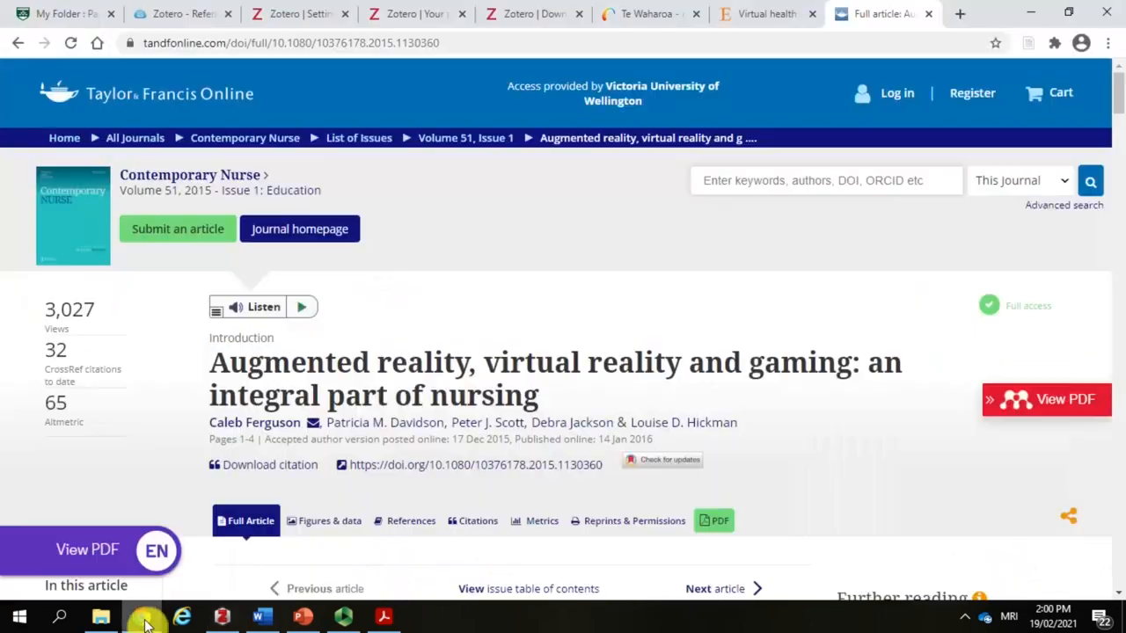
pyautogui.click(647, 13)
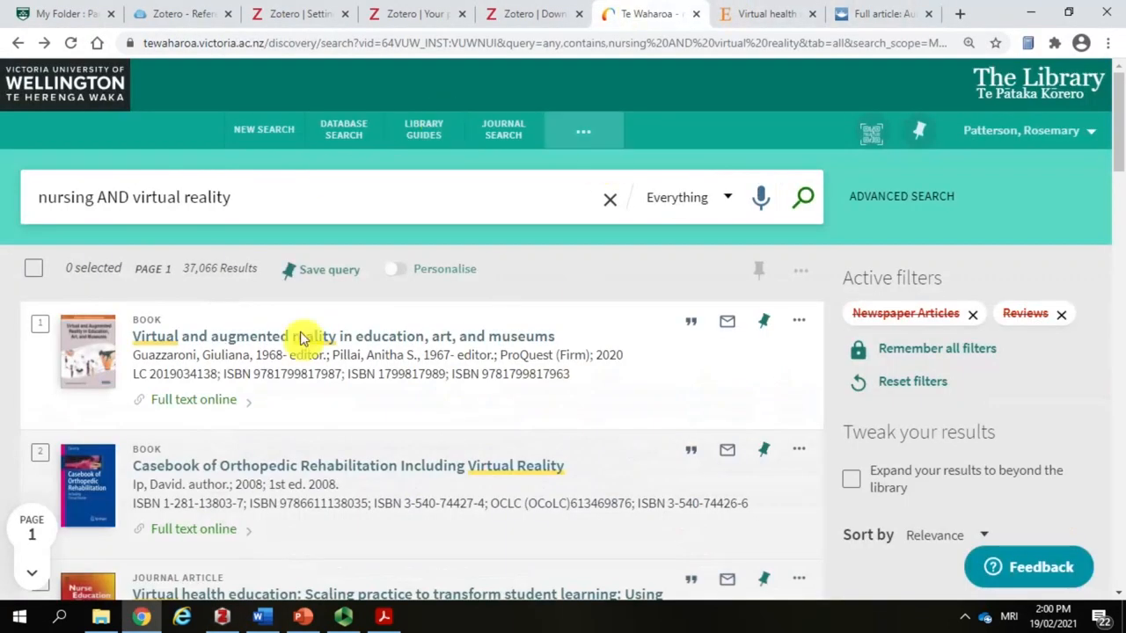
pyautogui.click(384, 338)
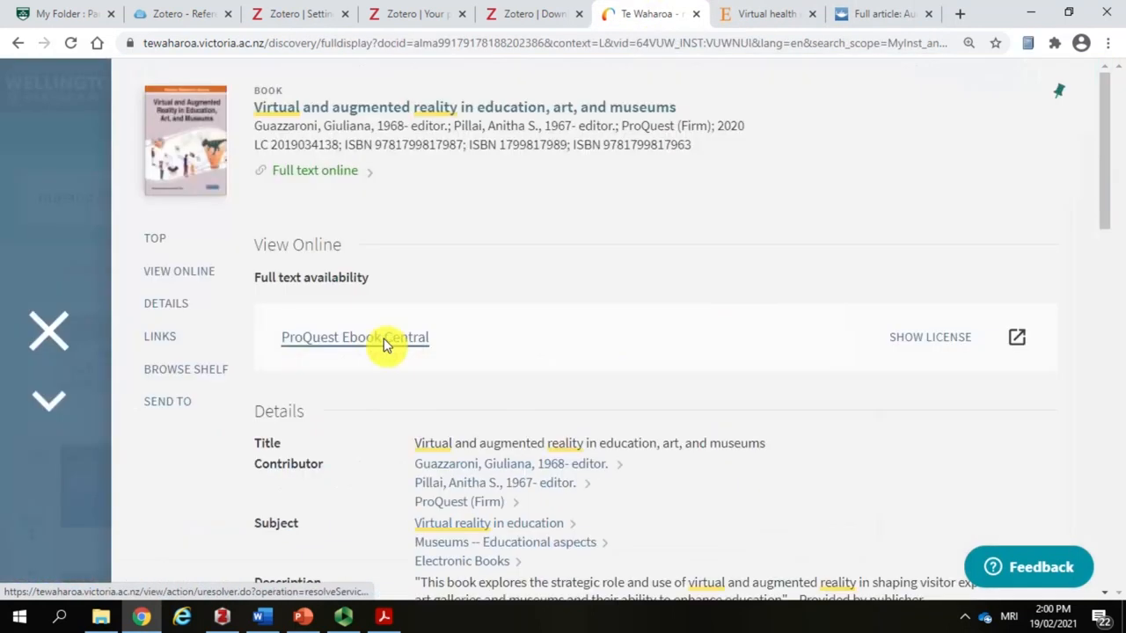
pyautogui.click(1031, 54)
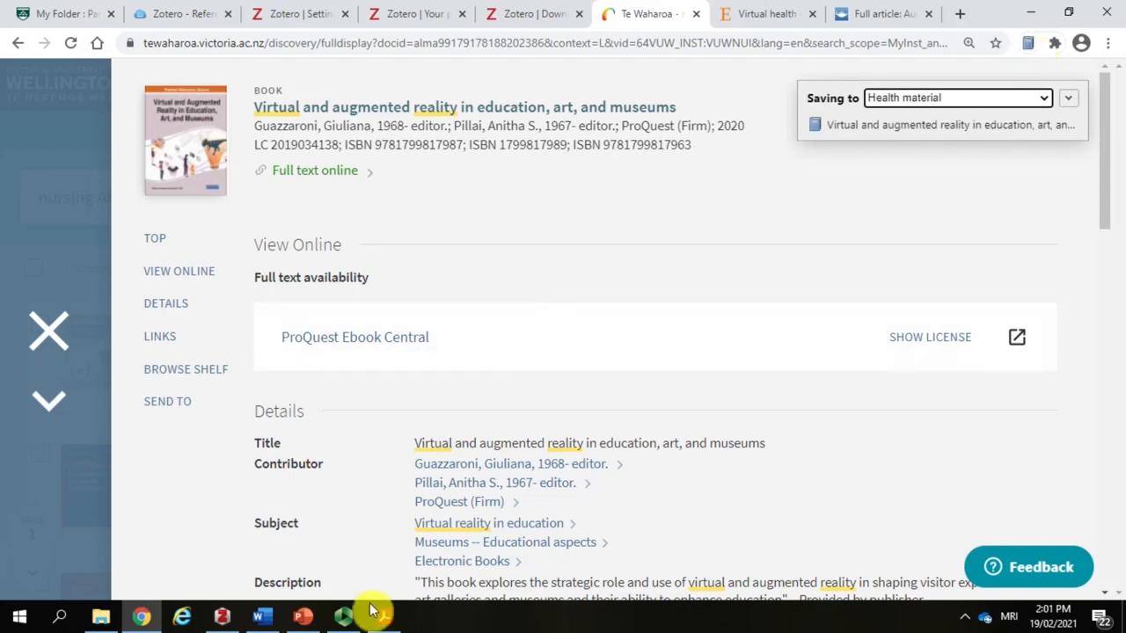
# Step: Switch to Zotero to check the saved book's title, series, publisher and date, and return to its catalogue record in Chrome
pyautogui.click(222, 616)
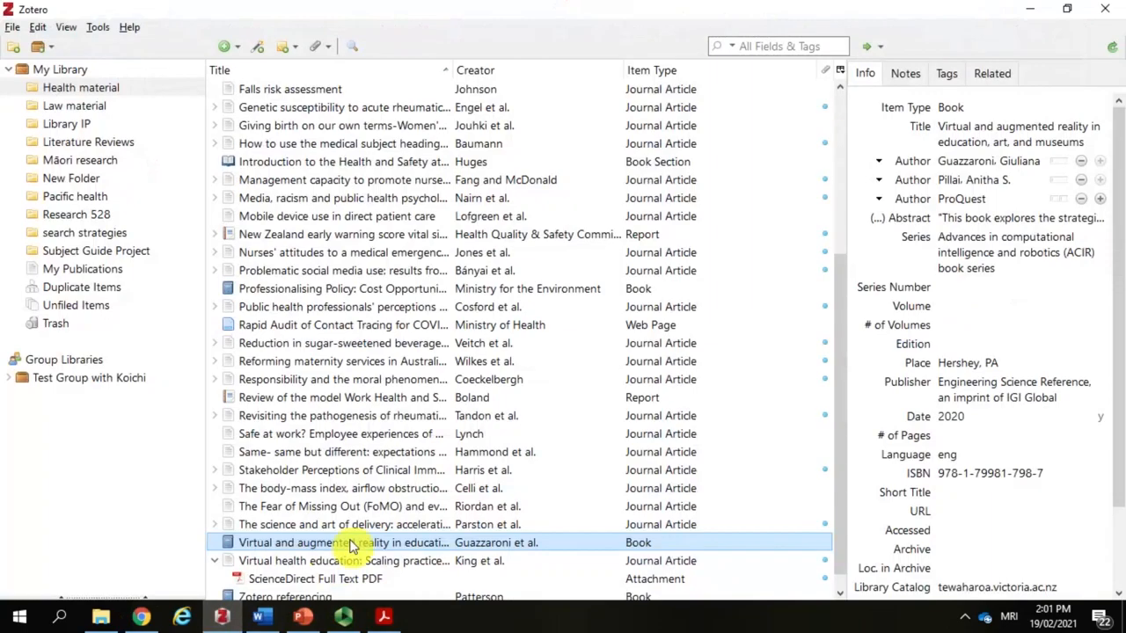
pyautogui.click(992, 141)
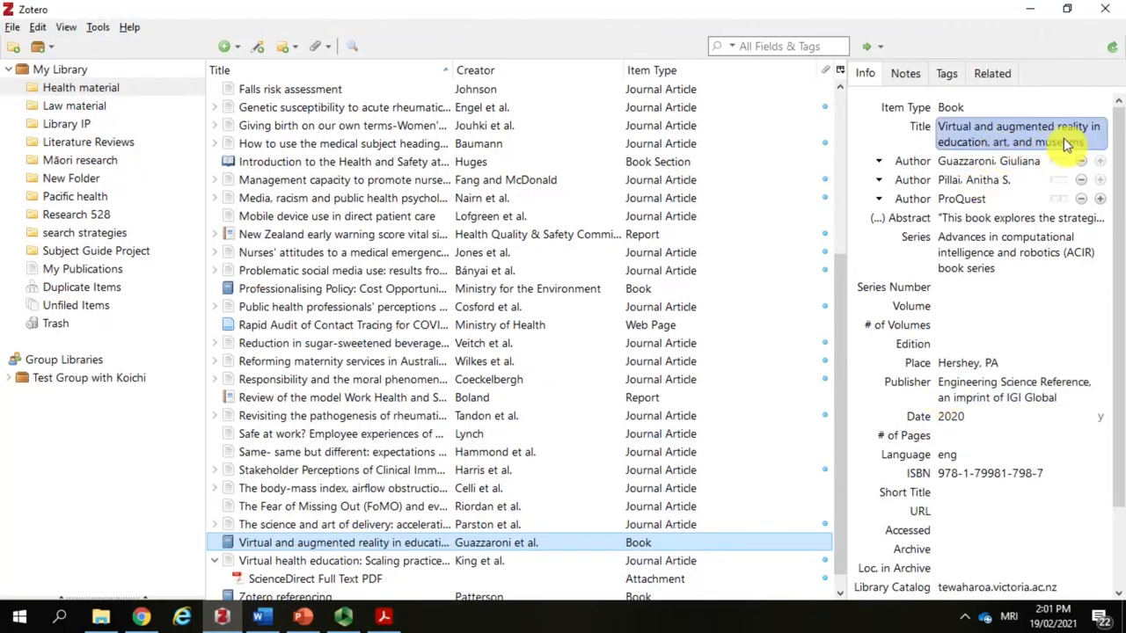
pyautogui.click(1025, 244)
pyautogui.click(1003, 347)
pyautogui.click(958, 421)
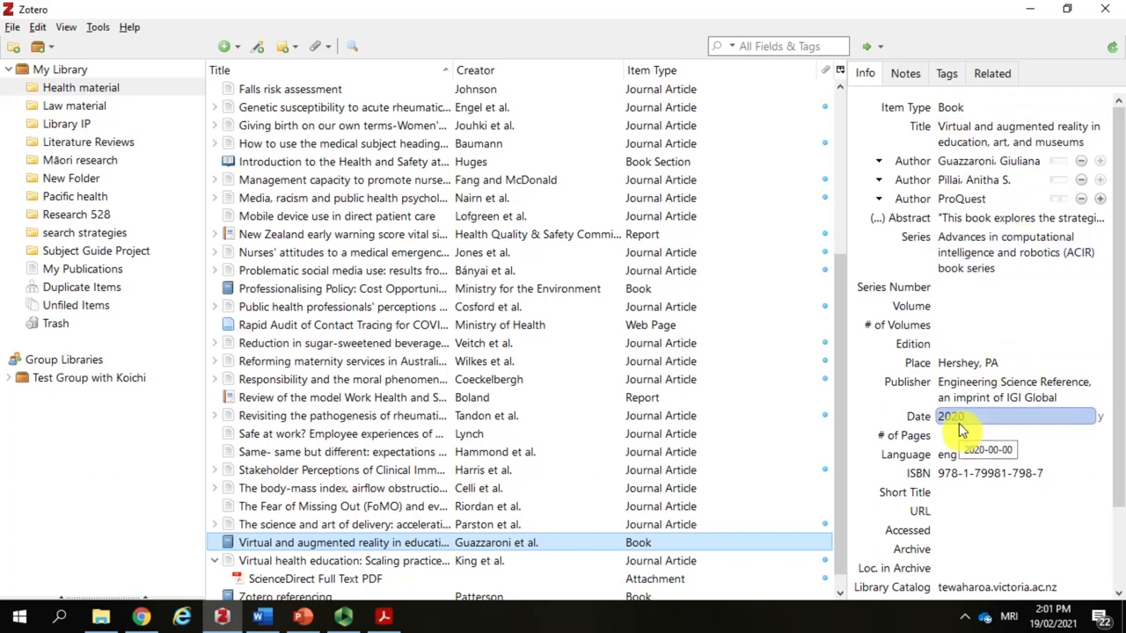
pyautogui.click(1005, 400)
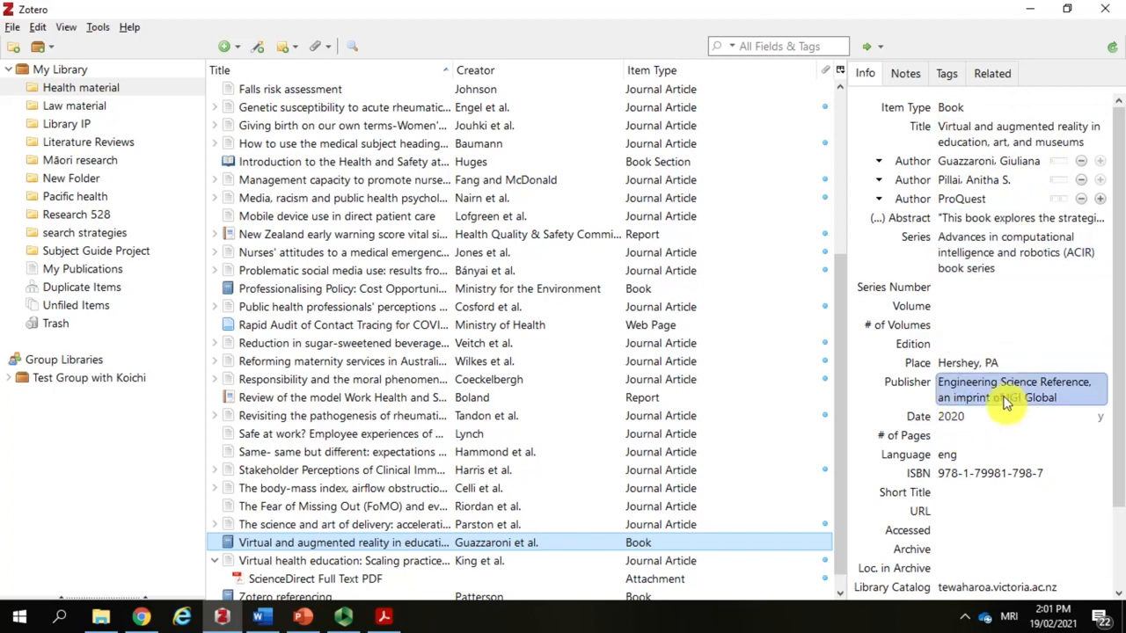
pyautogui.click(141, 617)
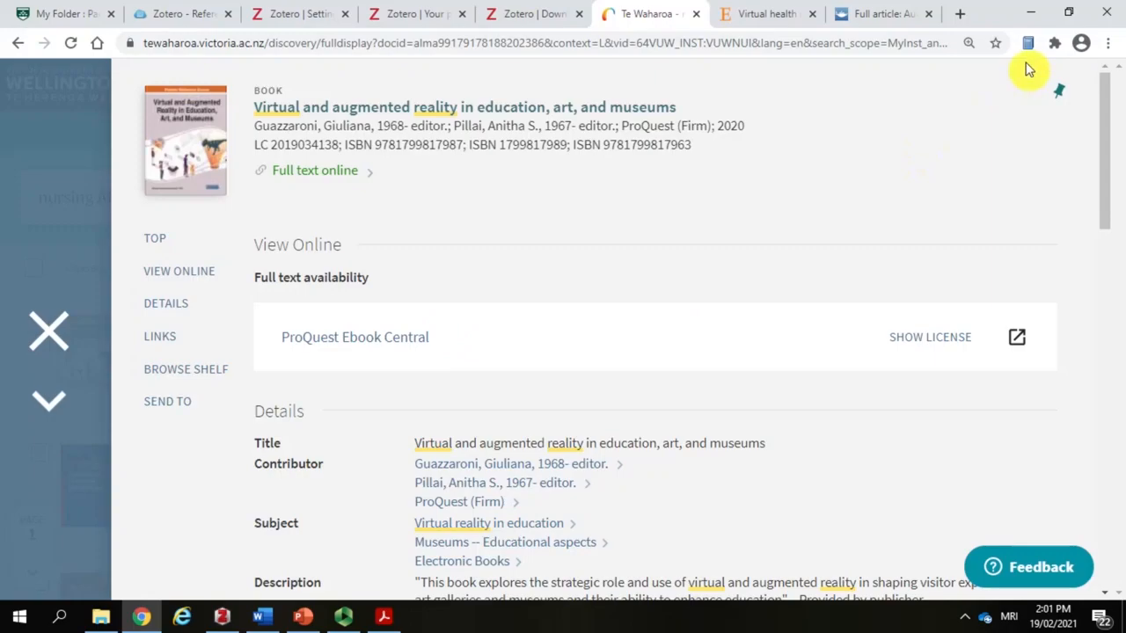
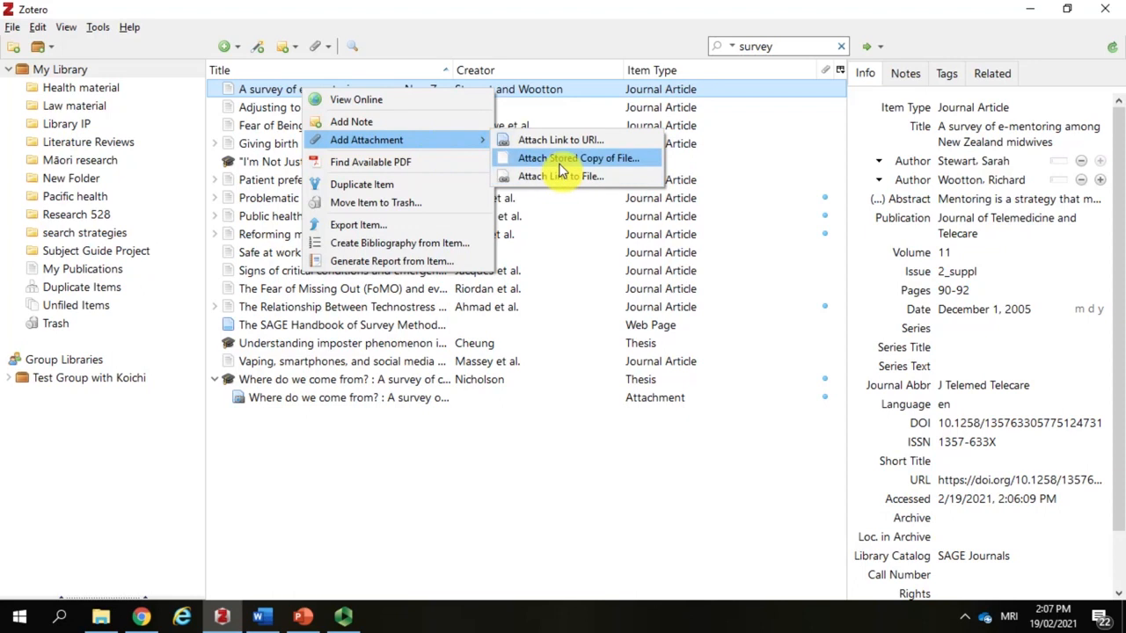
# Step: Attach a stored copy of A_survey_of_e-mentoring_among_ from the PDF examples folder to the e-mentoring survey article
pyautogui.click(560, 167)
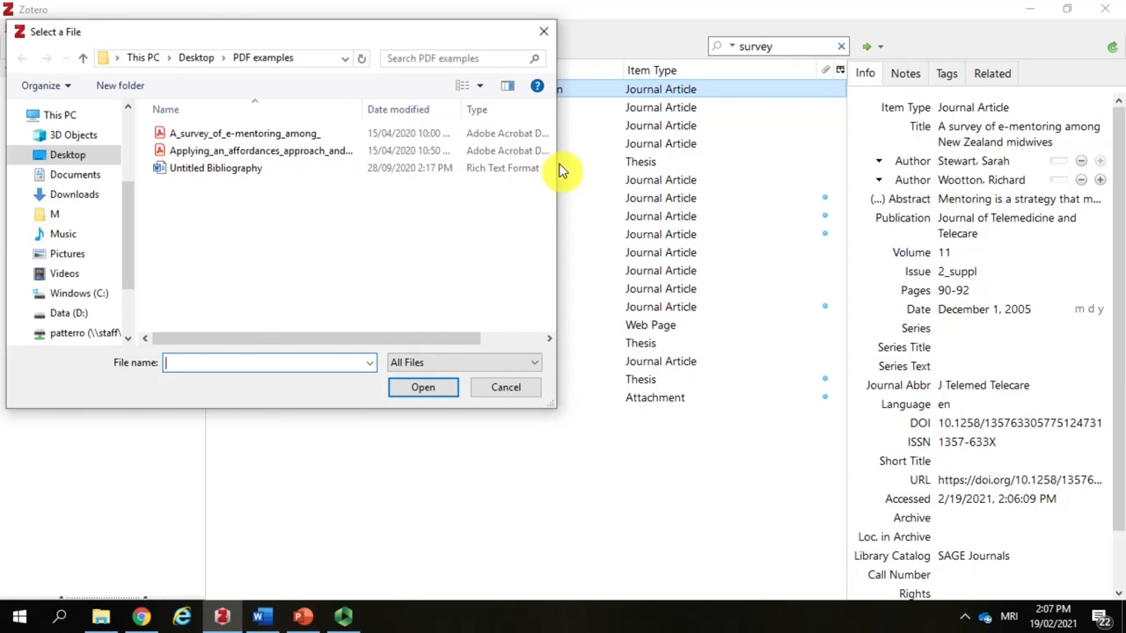
pyautogui.click(310, 134)
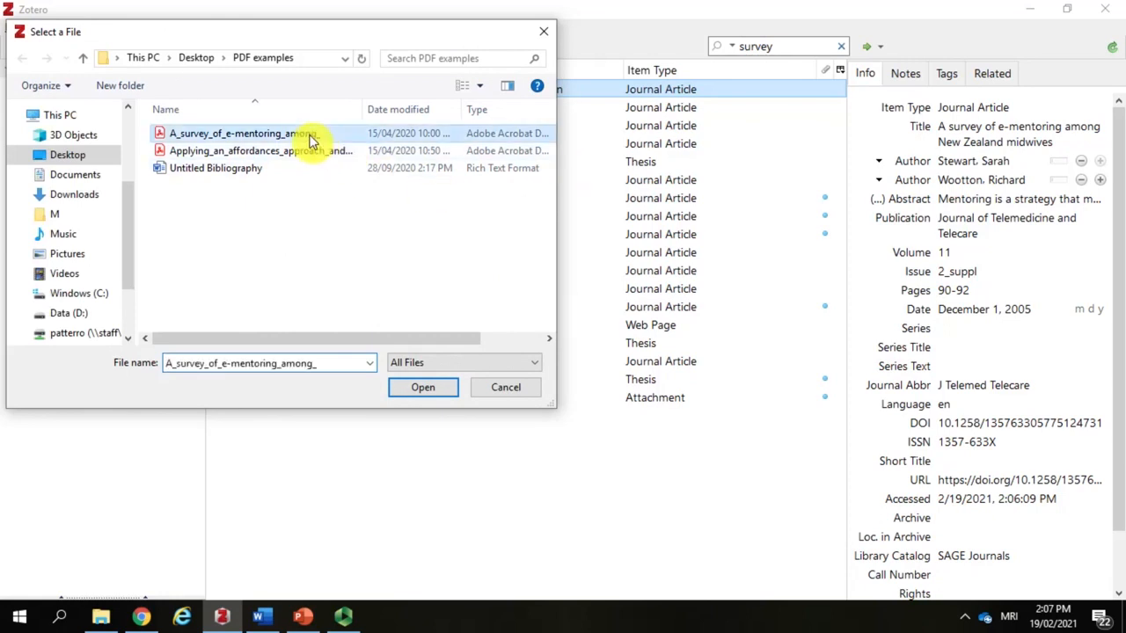
pyautogui.click(424, 387)
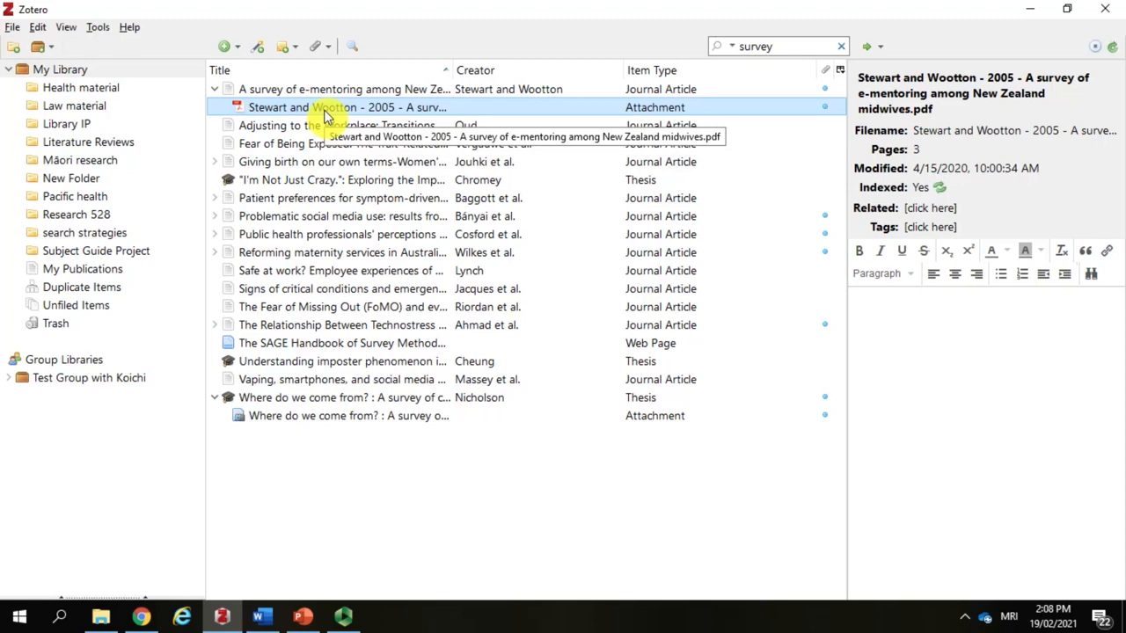
# Step: Attach a link to the file A_survey_of_e-mentoring_among_ to the same e-mentoring survey article
pyautogui.rightClick(381, 89)
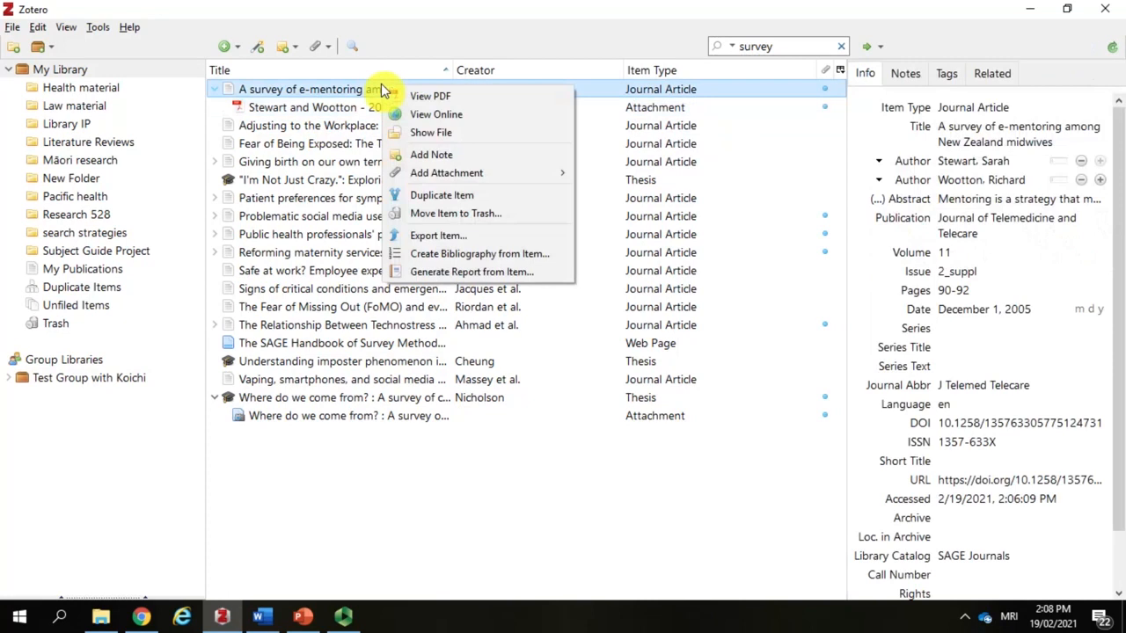
pyautogui.moveTo(484, 174)
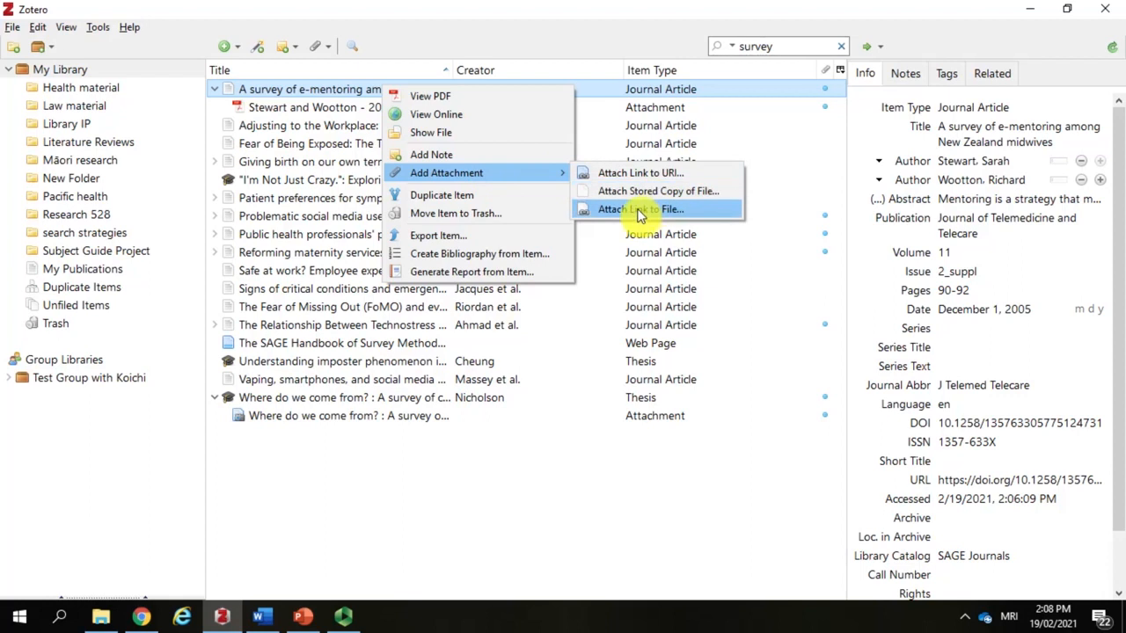
pyautogui.click(691, 211)
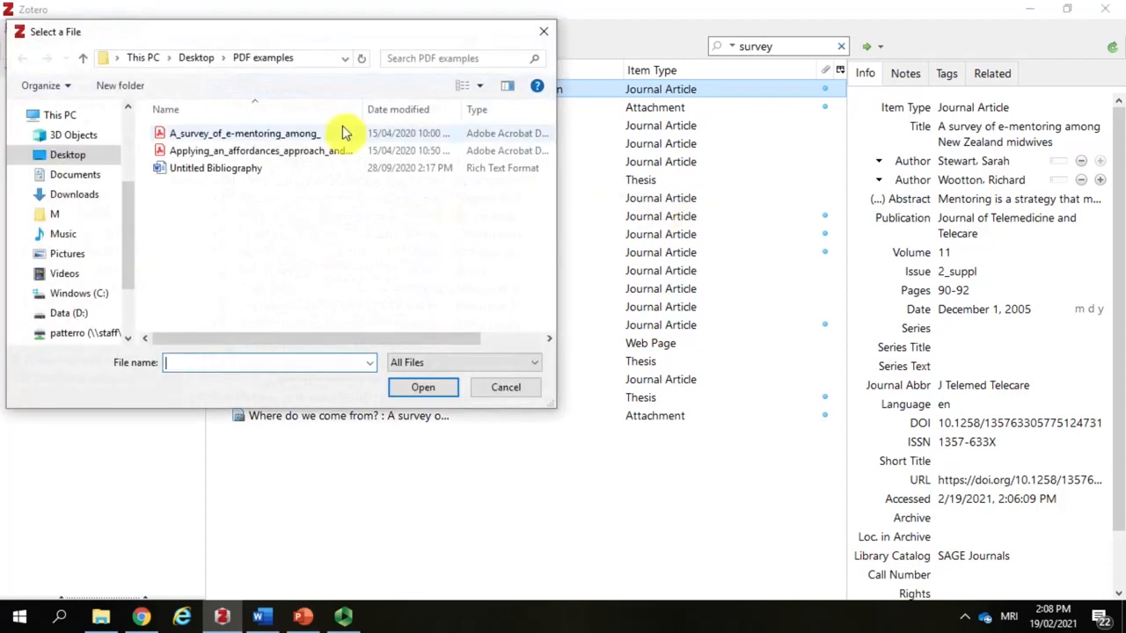
pyautogui.click(297, 134)
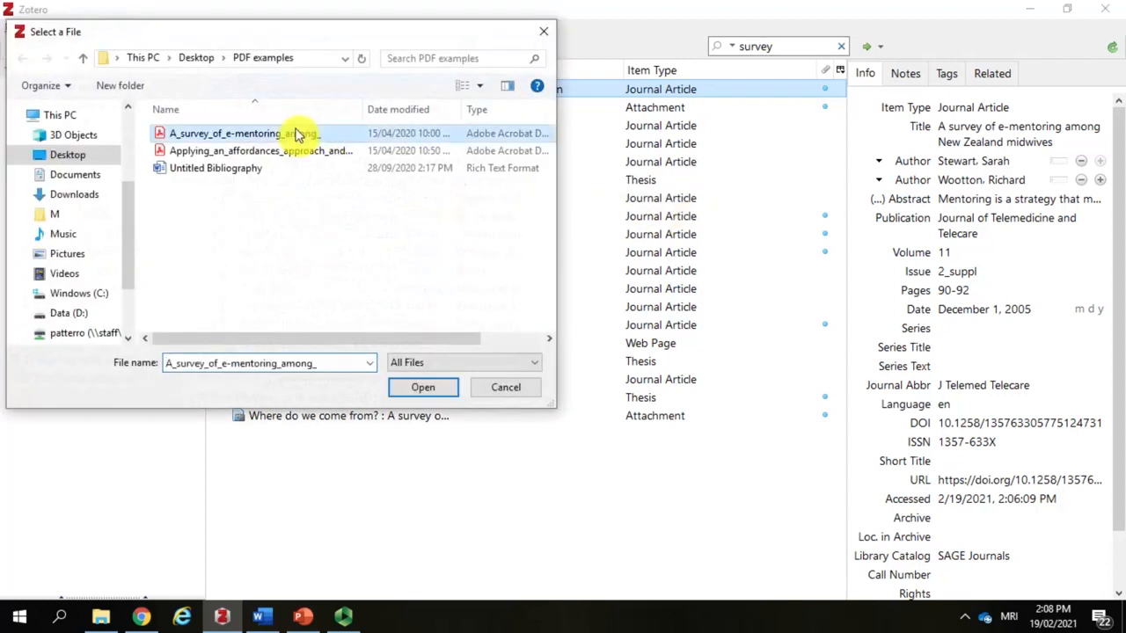
pyautogui.click(422, 392)
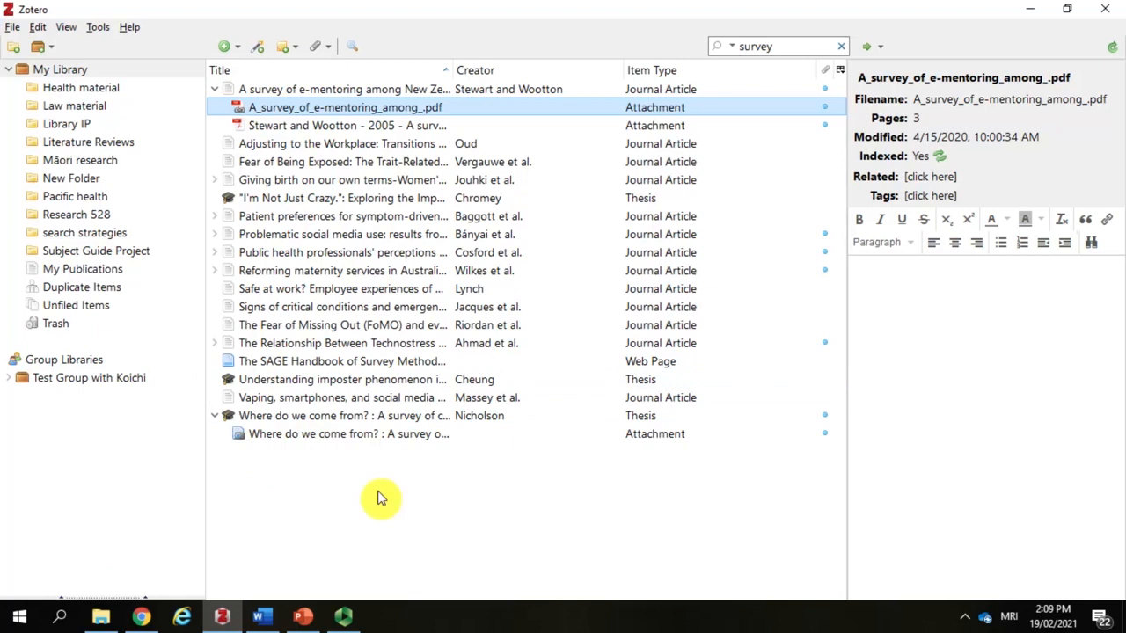
# Step: Switch to File Explorer and import the Applying_an_affordances_approach PDF from the PDF examples folder into the Zotero library
pyautogui.click(100, 615)
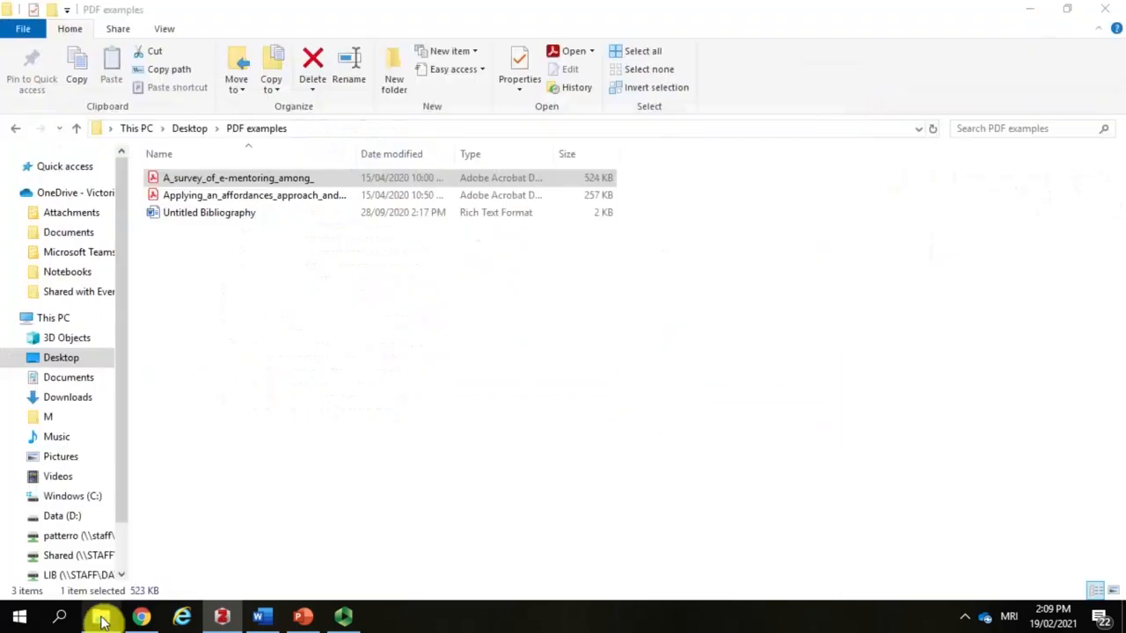
pyautogui.click(321, 196)
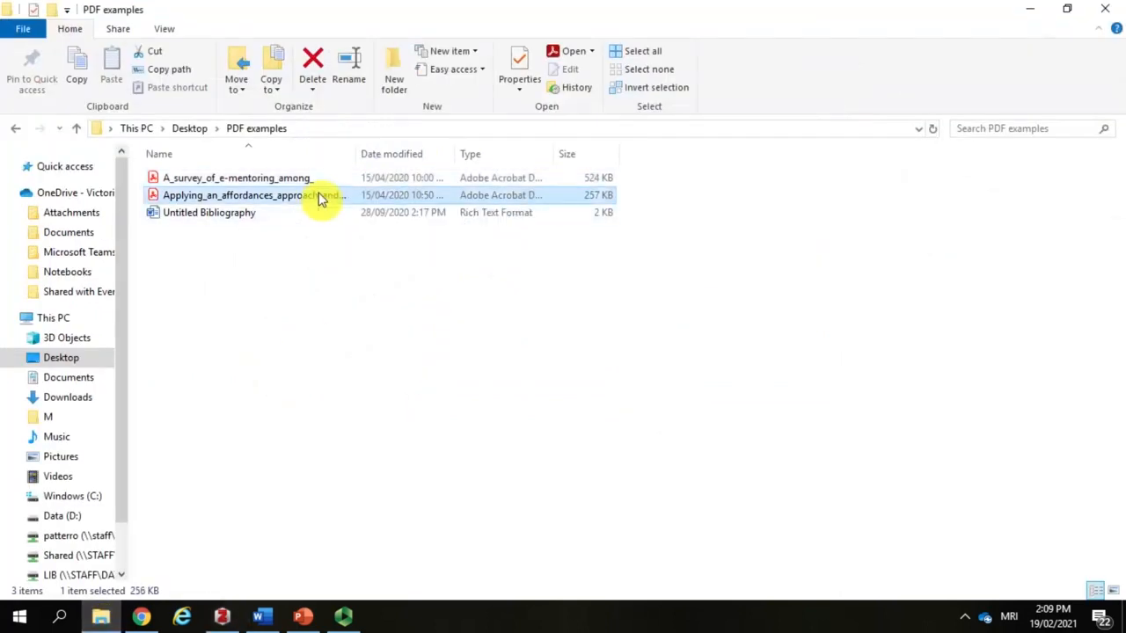
pyautogui.moveTo(322, 203); pyautogui.dragTo(369, 509)
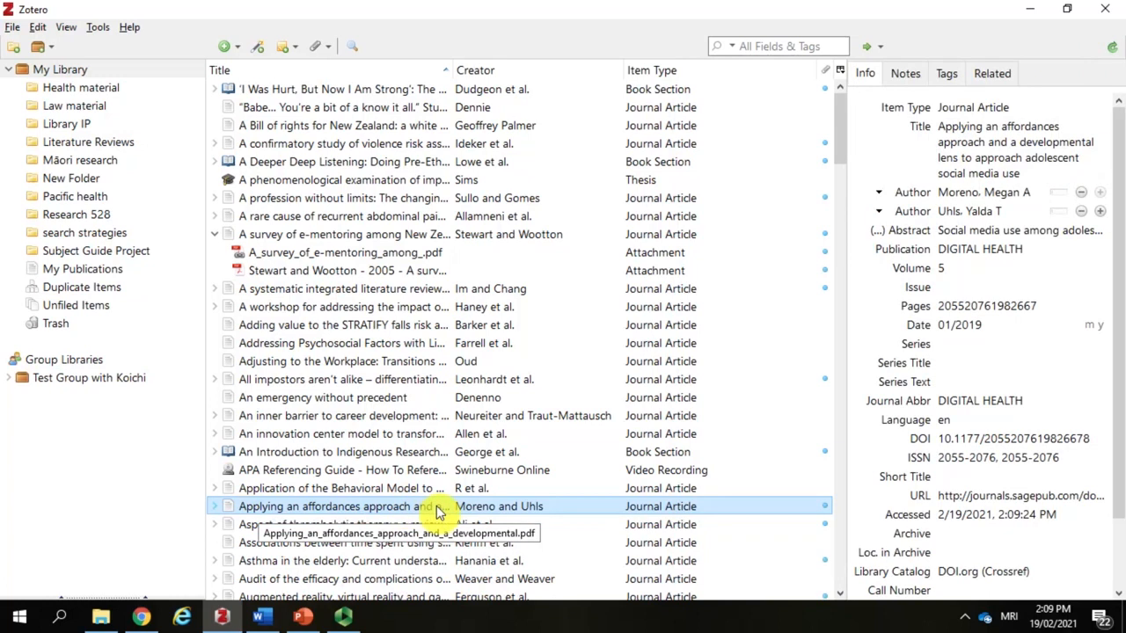
pyautogui.click(1105, 134)
pyautogui.press('Return')
# Step: Set the publication of the imported affordances article to "Digital Health" in normal capitalisation
pyautogui.click(1034, 327)
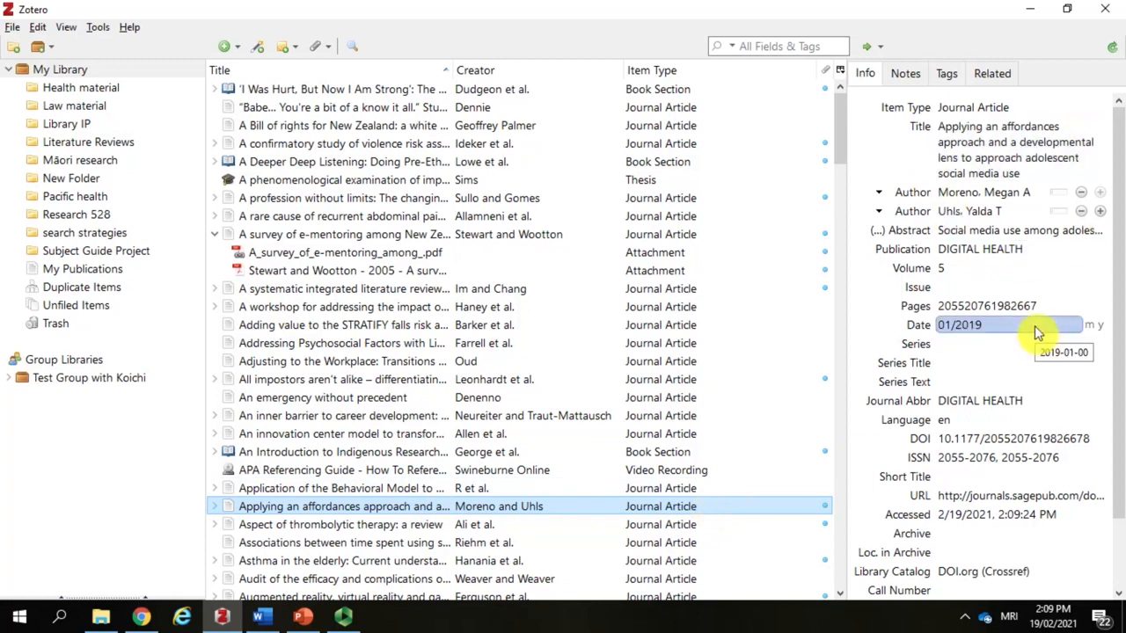
pyautogui.click(976, 250)
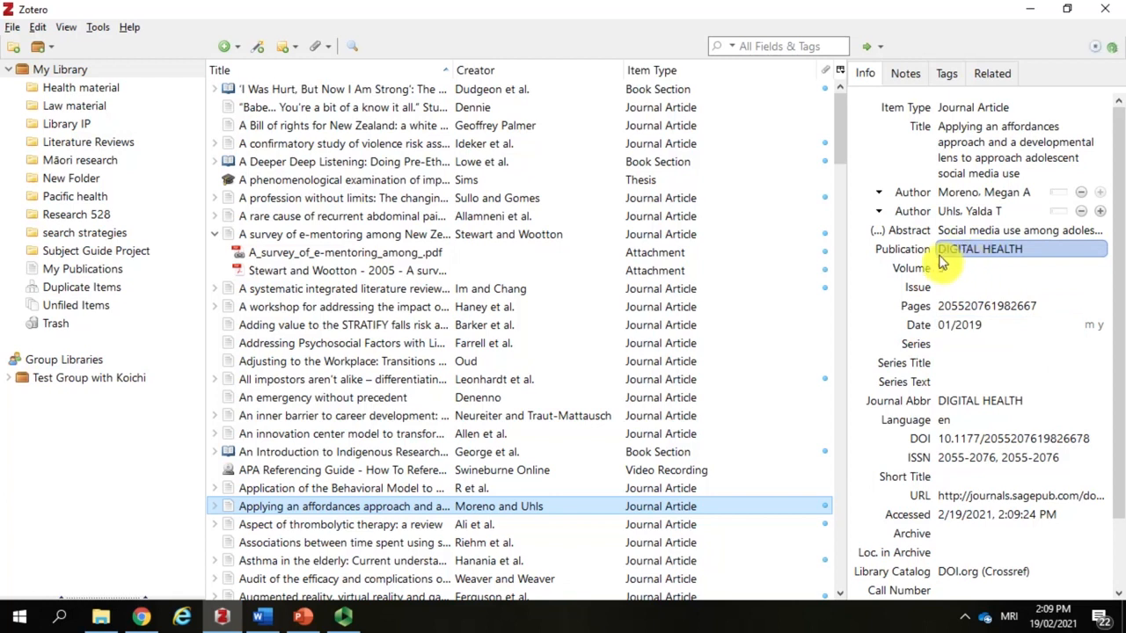
pyautogui.press('Return')
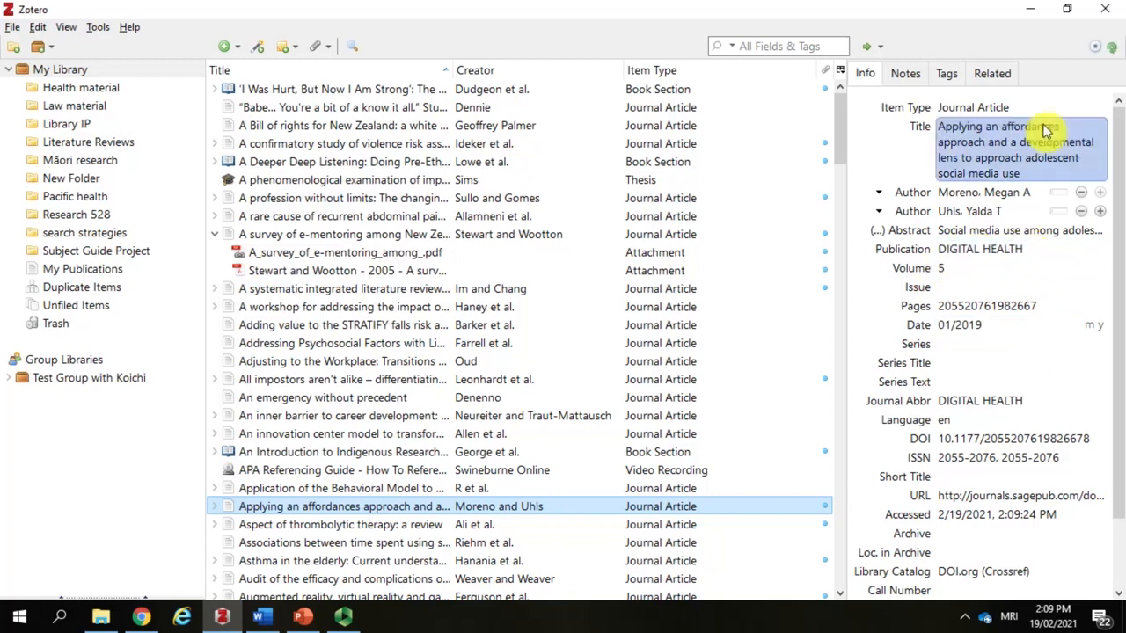
pyautogui.click(991, 248)
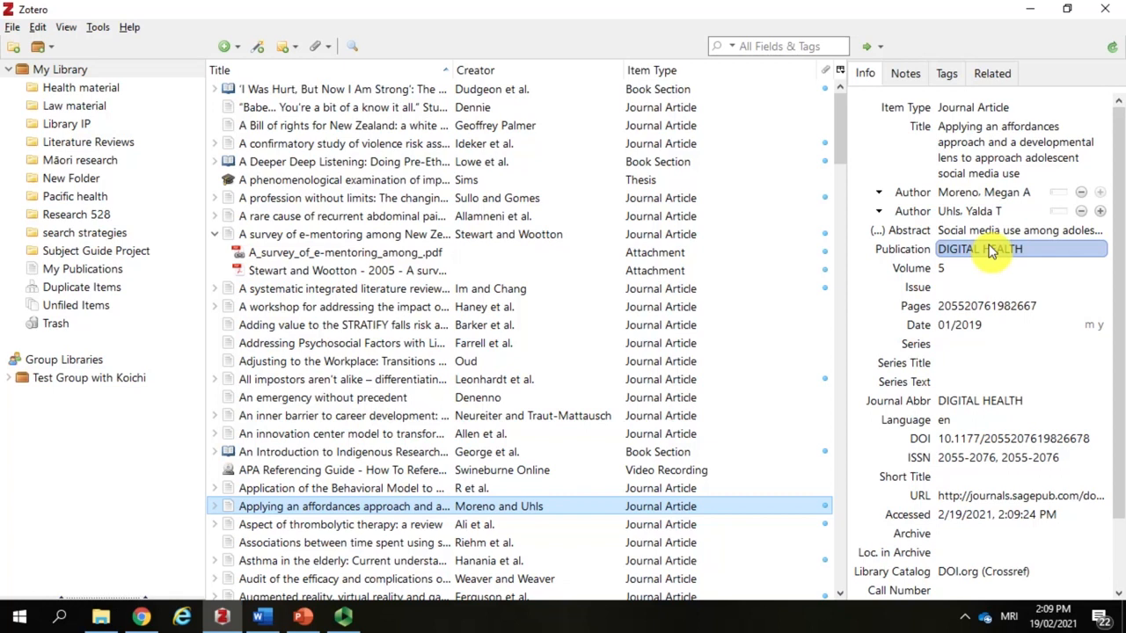
pyautogui.click(990, 251)
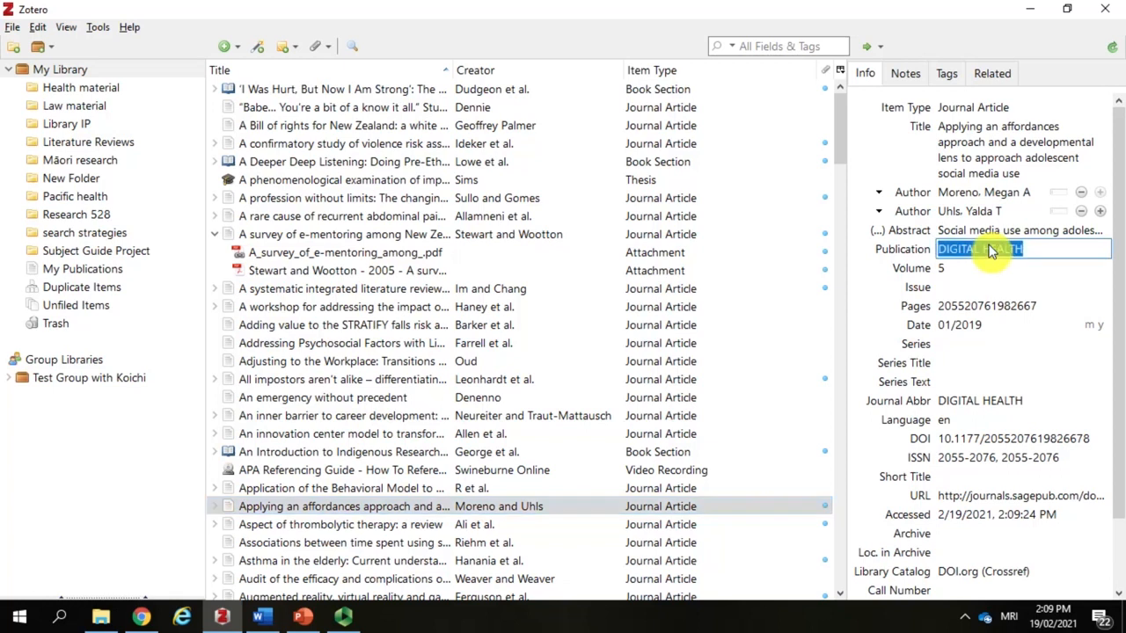
pyautogui.write('Di')
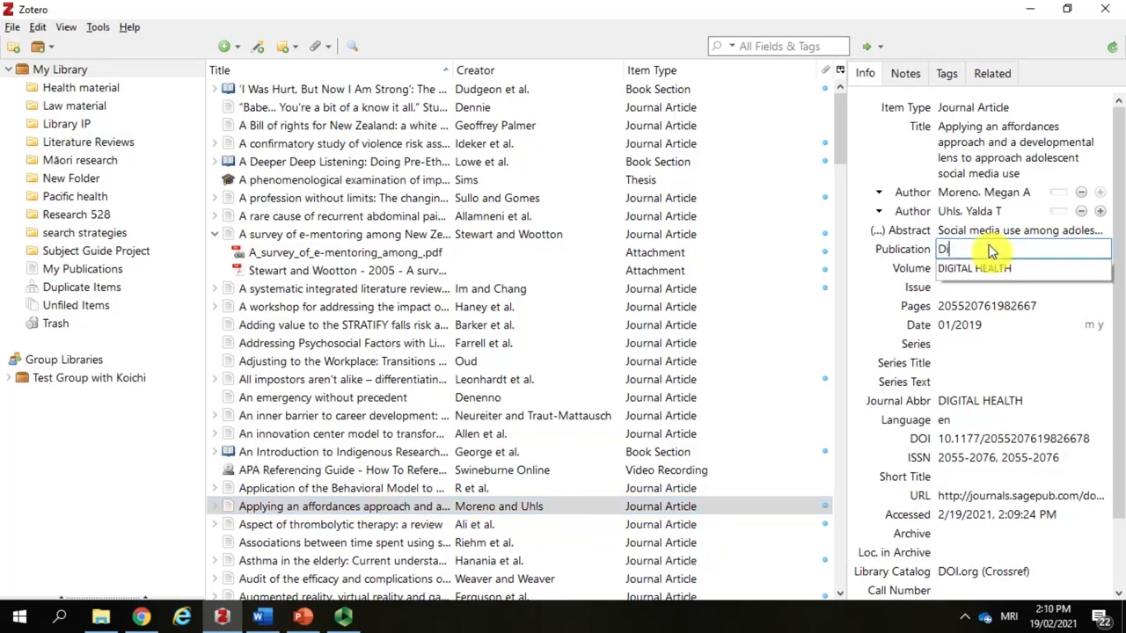
pyautogui.write('gital Health')
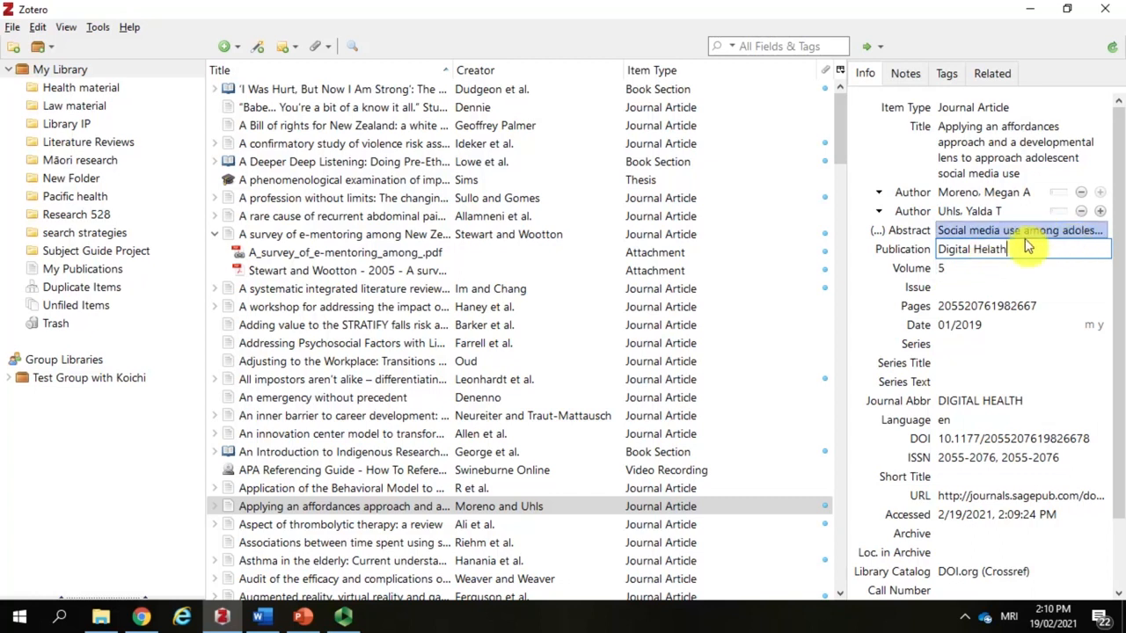
pyautogui.press('BackSpace')
pyautogui.press('BackSpace')
pyautogui.press('BackSpace')
pyautogui.press('BackSpace')
pyautogui.write('alth')
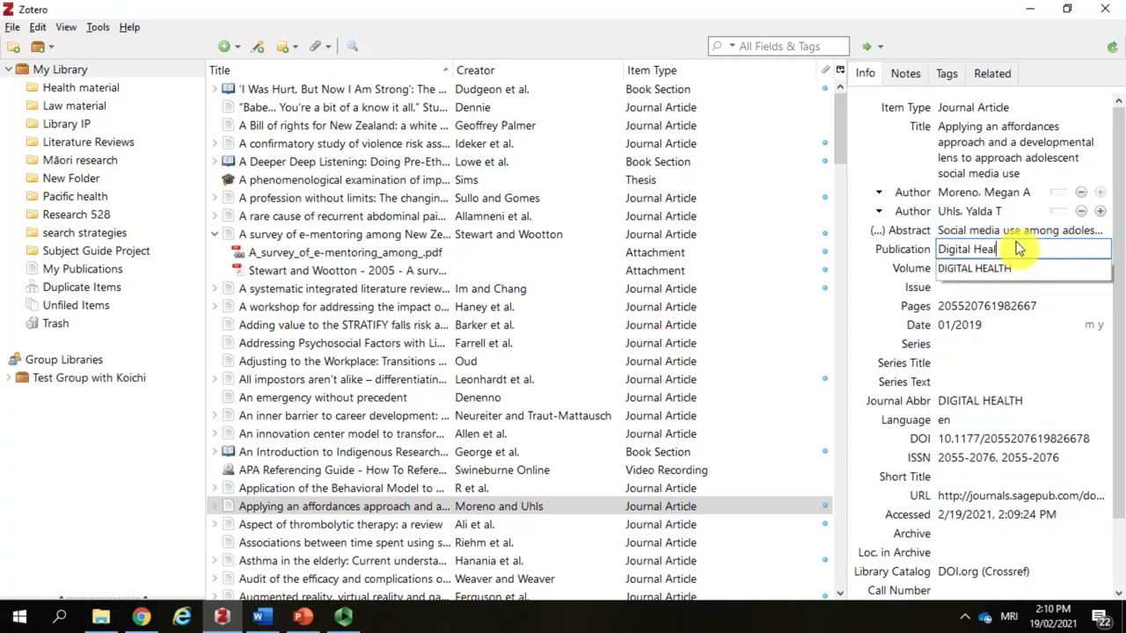
pyautogui.click(997, 155)
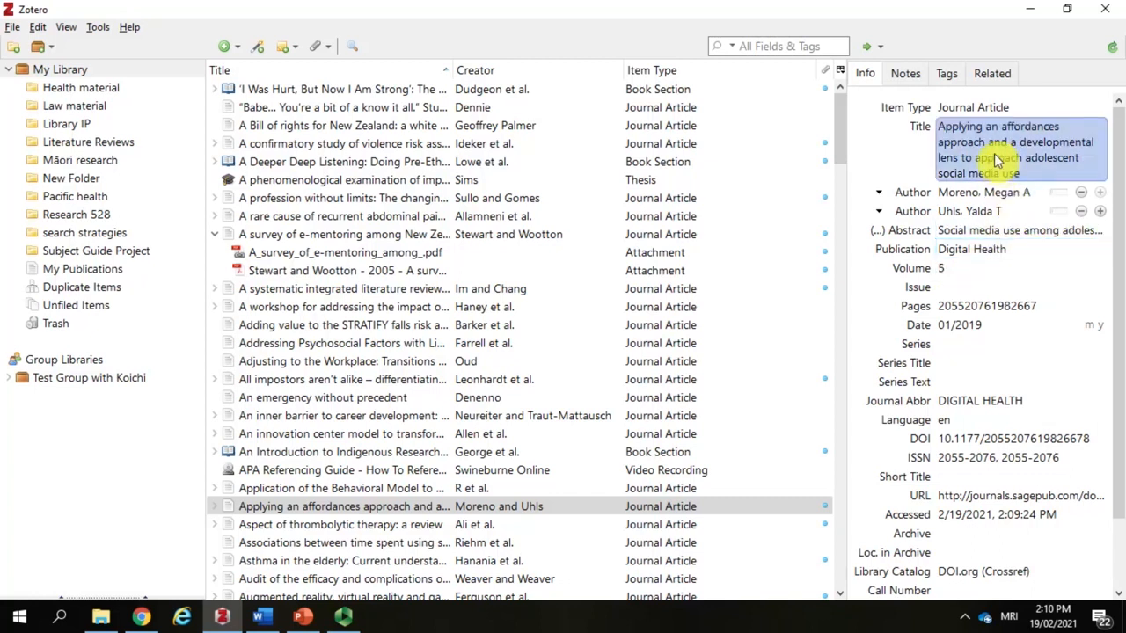
pyautogui.click(984, 329)
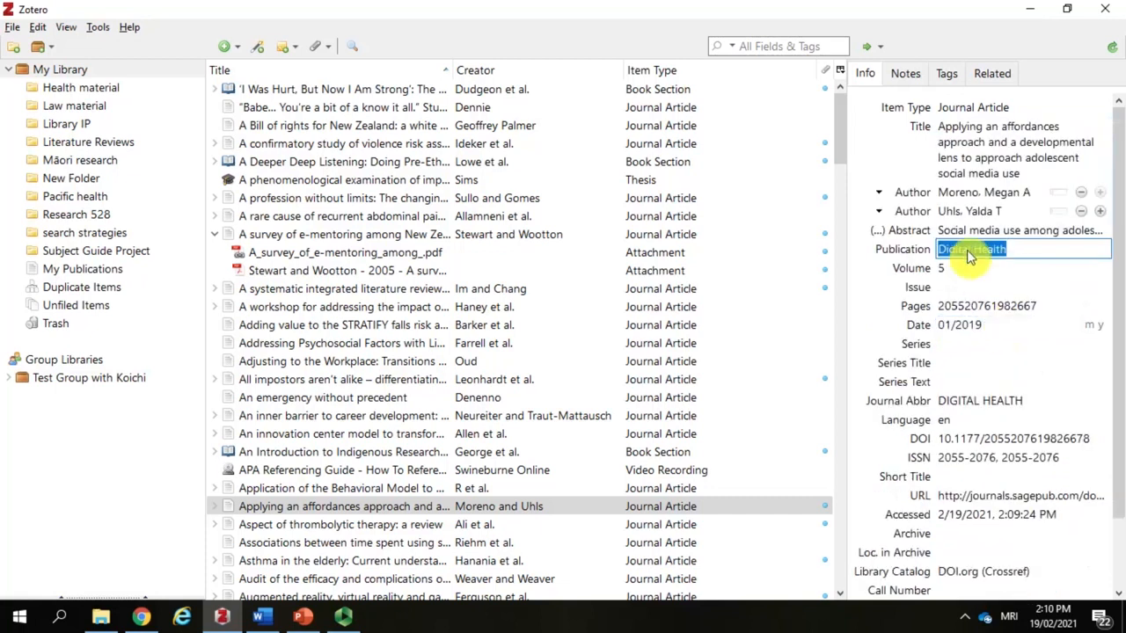
pyautogui.click(1029, 255)
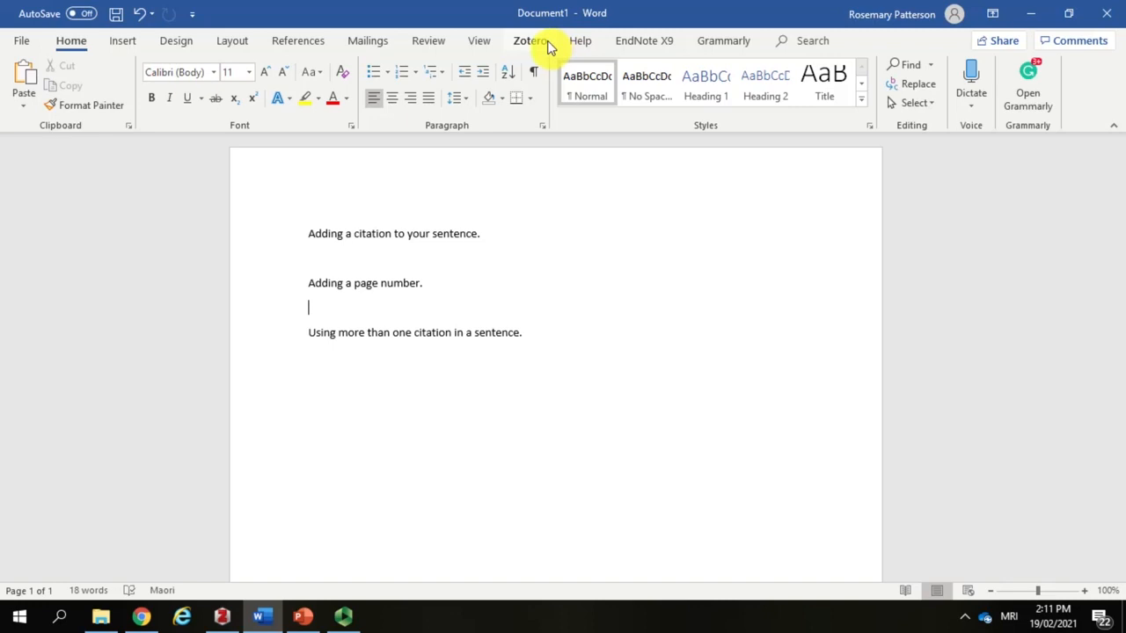
# Step: View the Zotero tools in Word, examine the Word add-in installation option in Zotero's Cite preferences, and return to Word
pyautogui.click(545, 44)
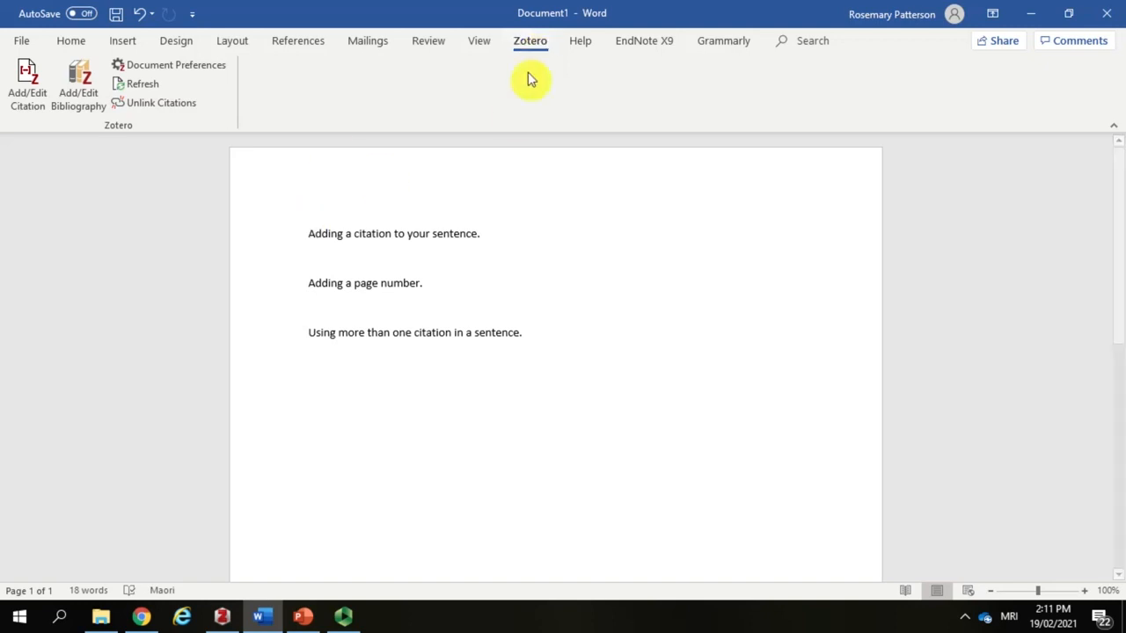
pyautogui.click(223, 616)
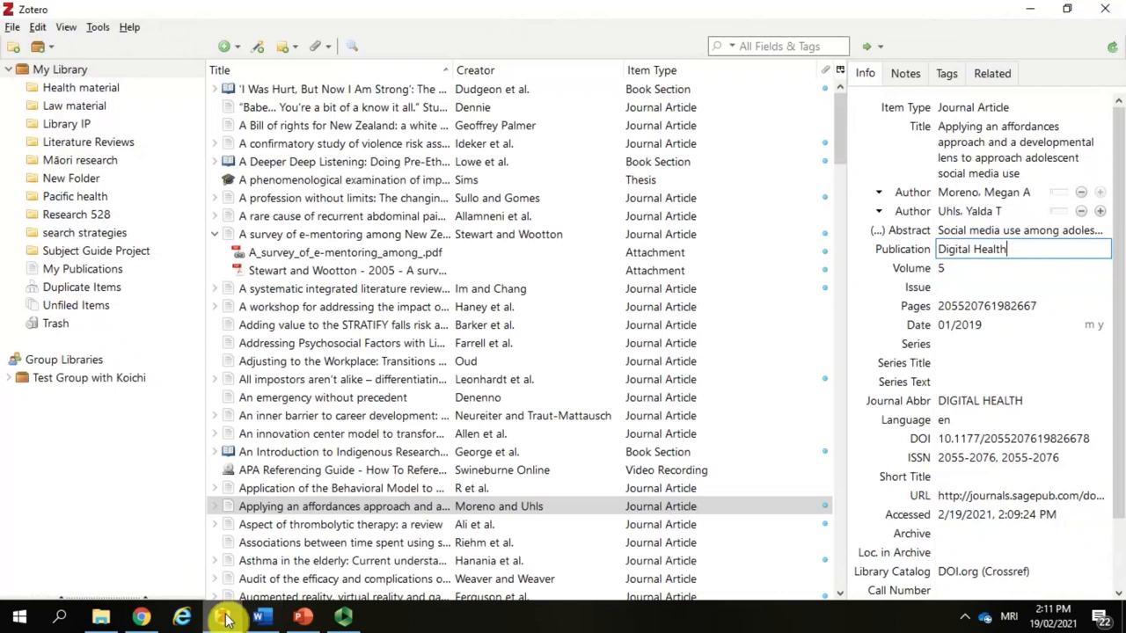
pyautogui.click(37, 26)
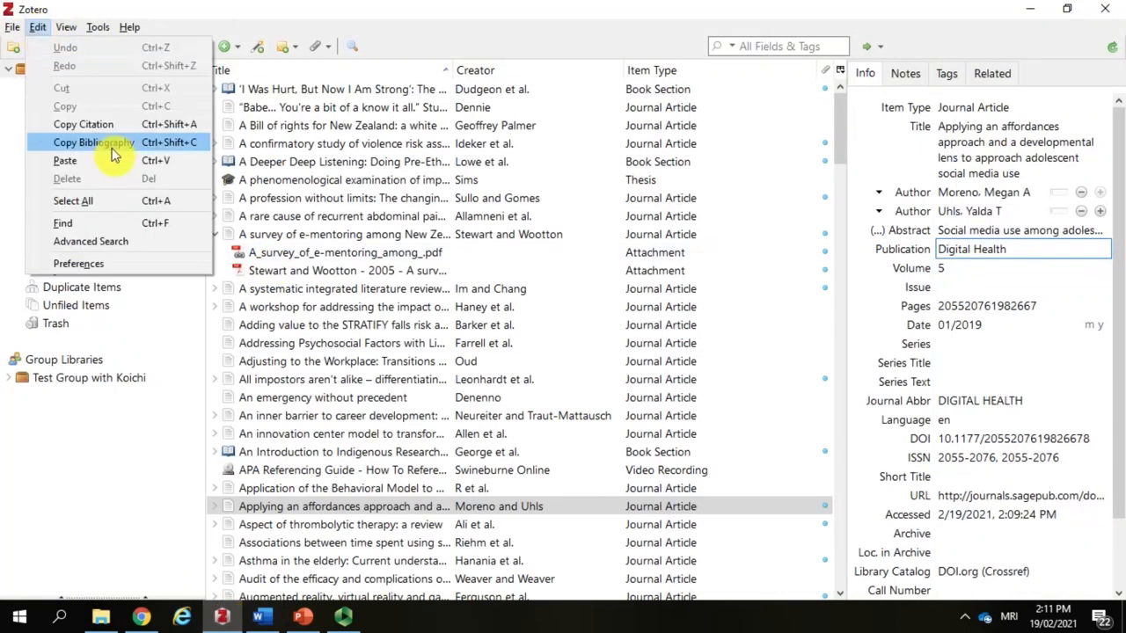
pyautogui.click(91, 267)
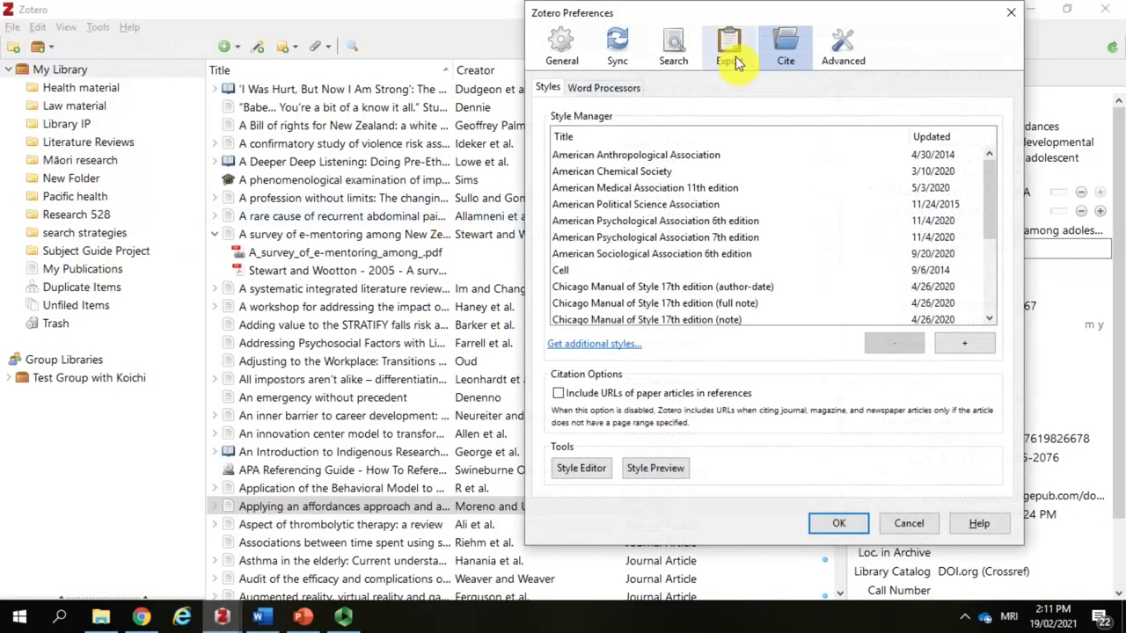
pyautogui.click(628, 87)
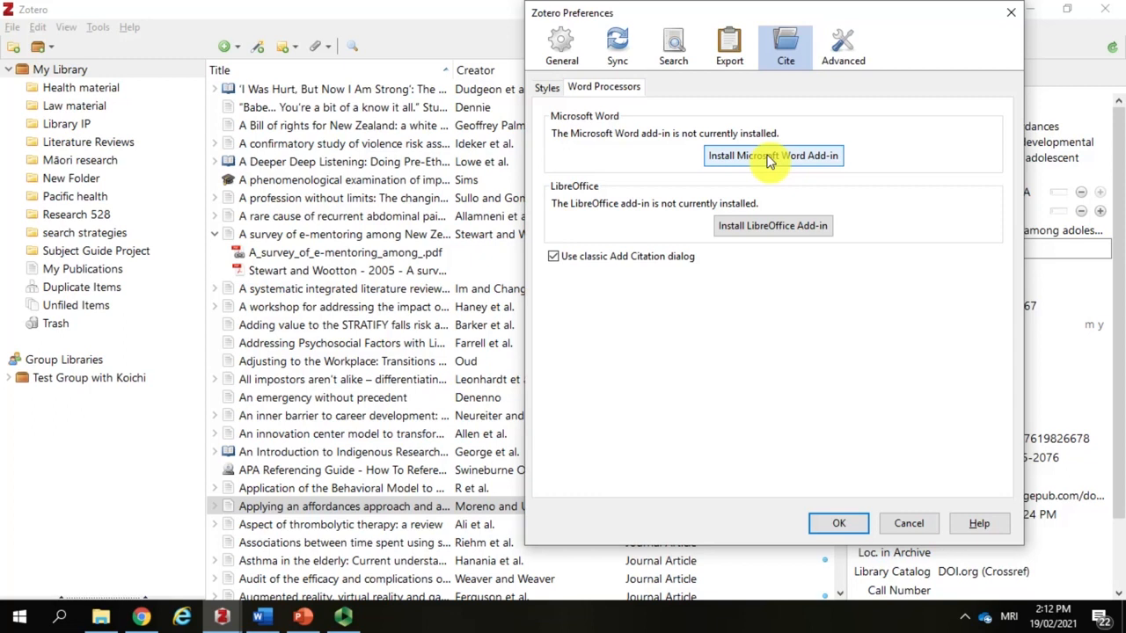
pyautogui.click(838, 523)
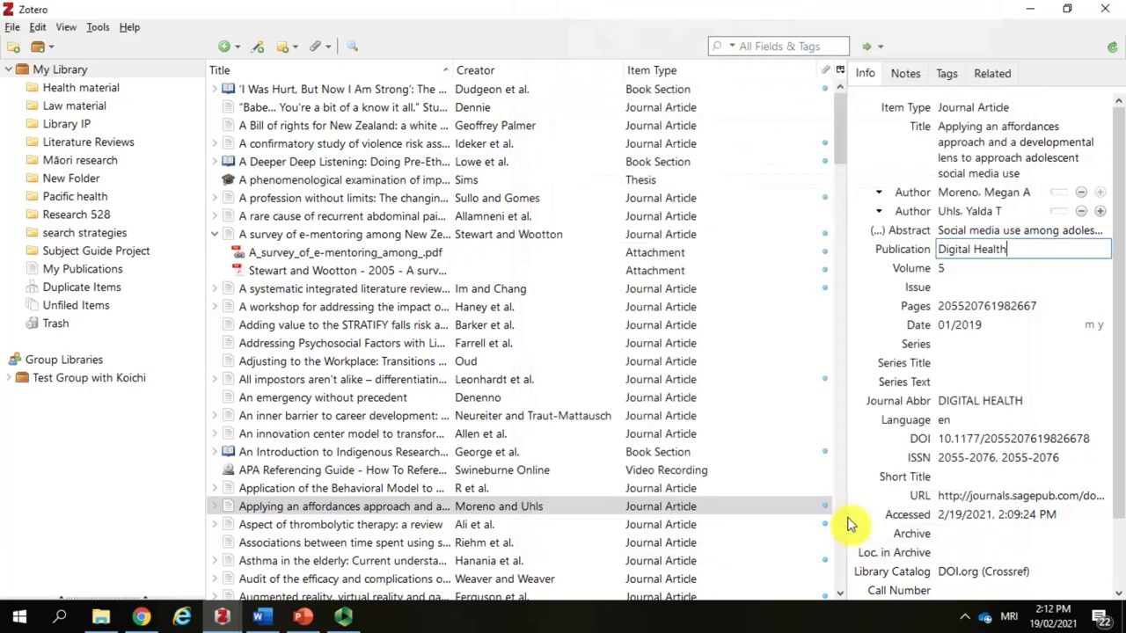
pyautogui.click(1030, 9)
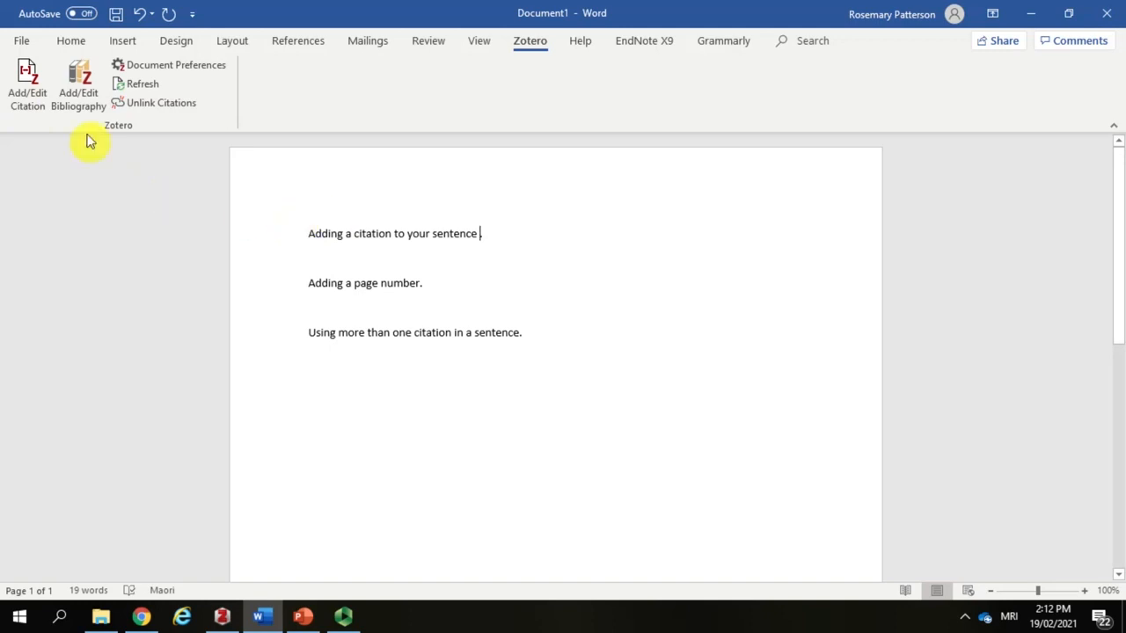
# Step: Start a citation at the end of the first sentence, using the American Psychological Association (APA) 7th edition style with citations stored as fields
pyautogui.click(27, 104)
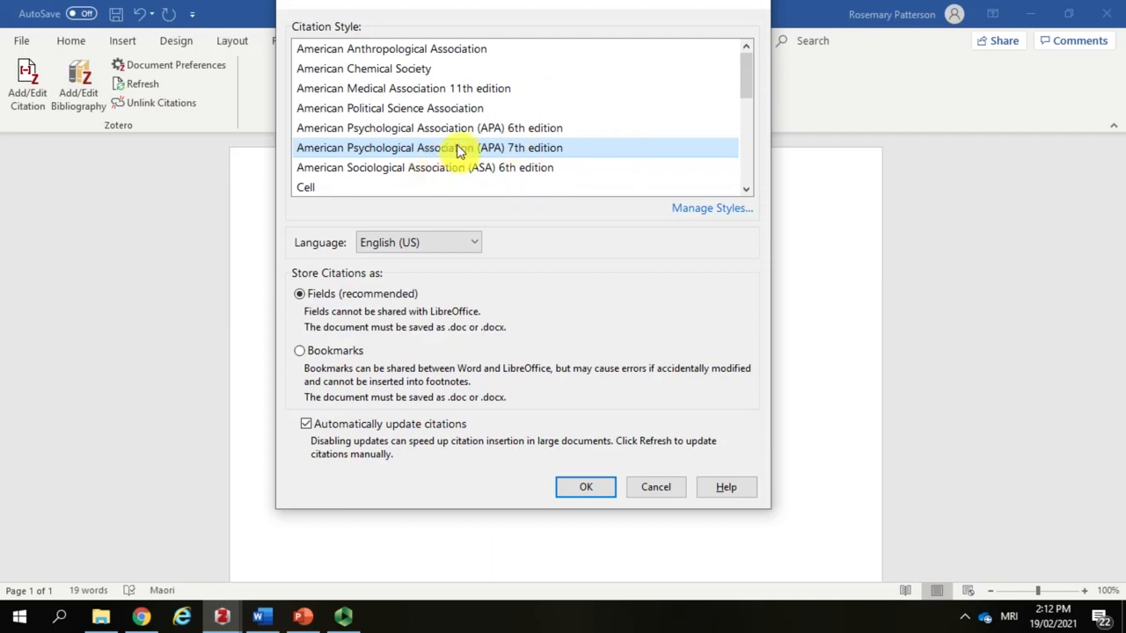
pyautogui.click(587, 489)
pyautogui.hotkey('ctrl', 'alt', 'c')
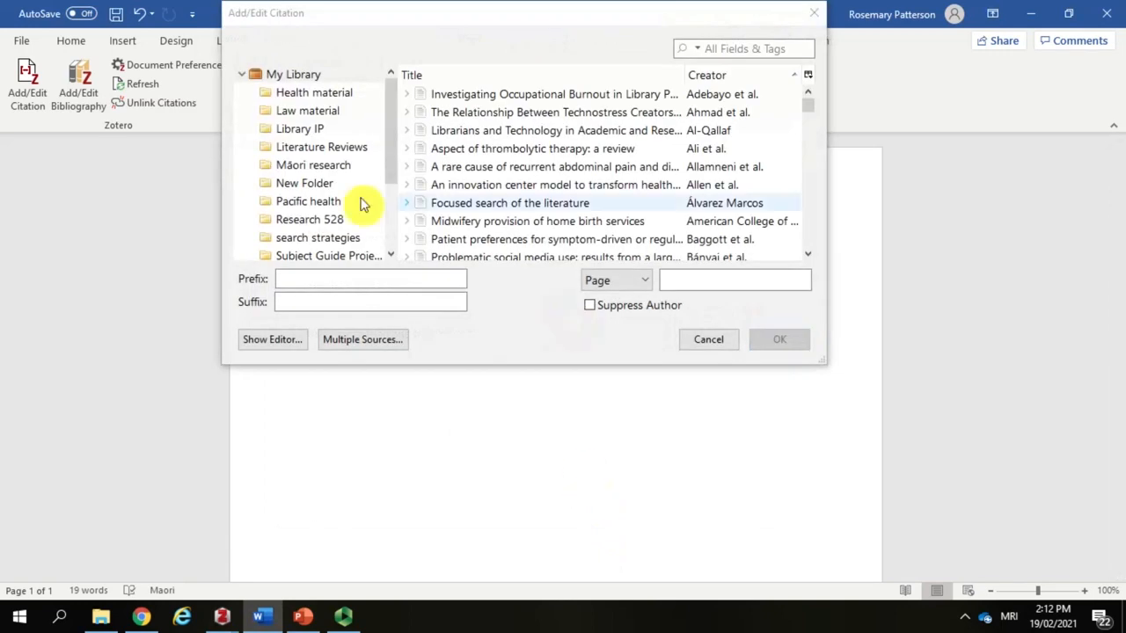
# Step: Cite the article "The body-mass index, airflow obstruction..." from the Health material collection at the end of the first sentence
pyautogui.click(312, 93)
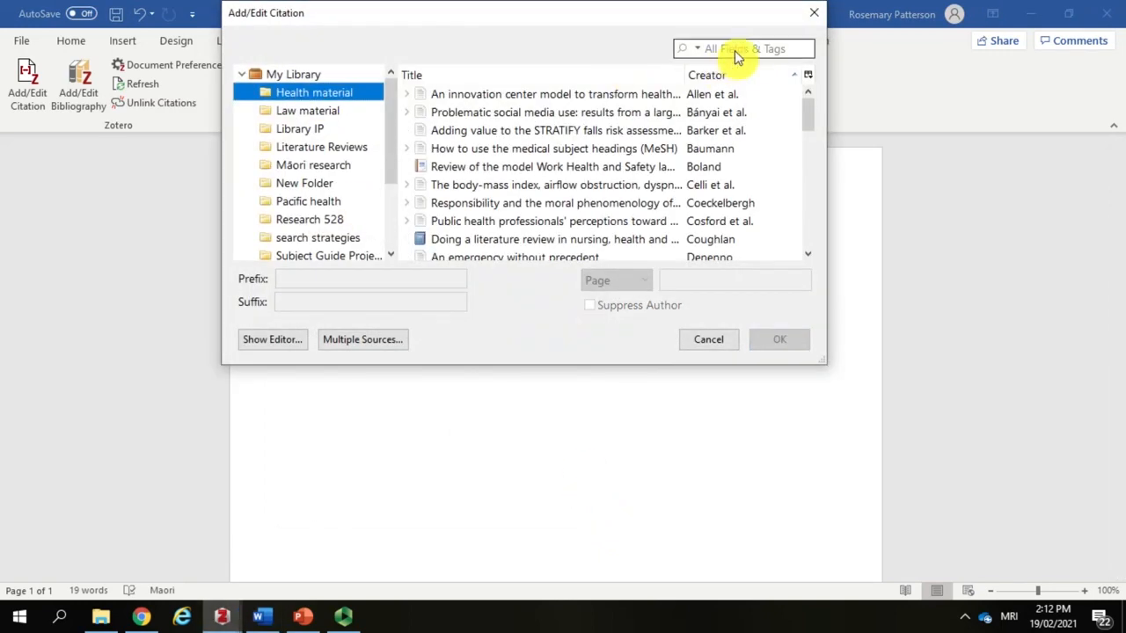
pyautogui.click(670, 185)
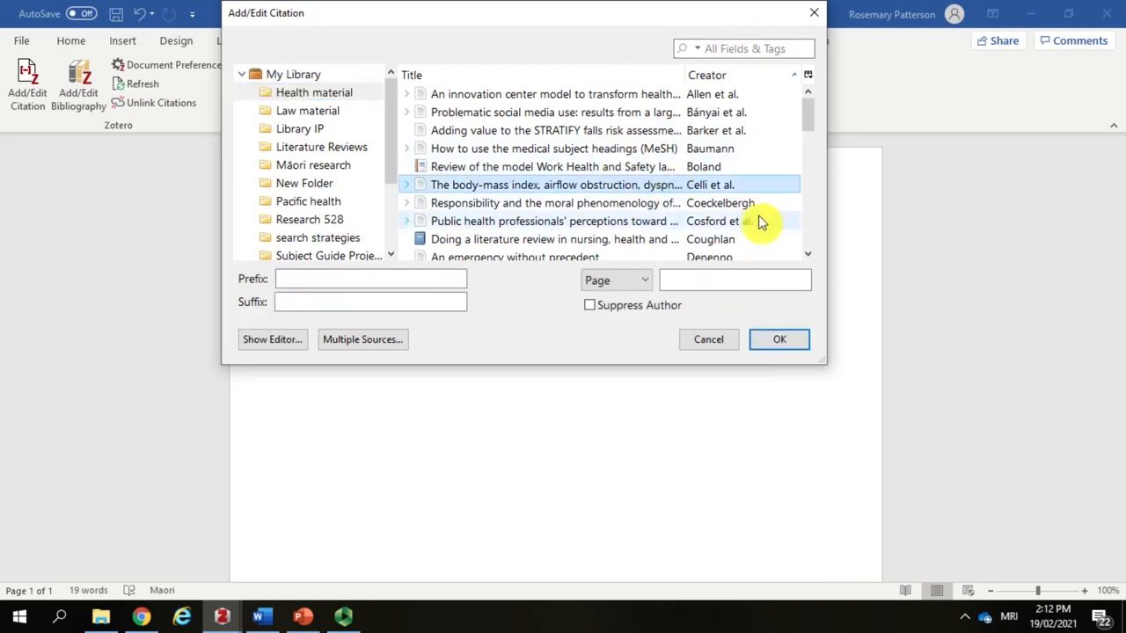
pyautogui.click(793, 347)
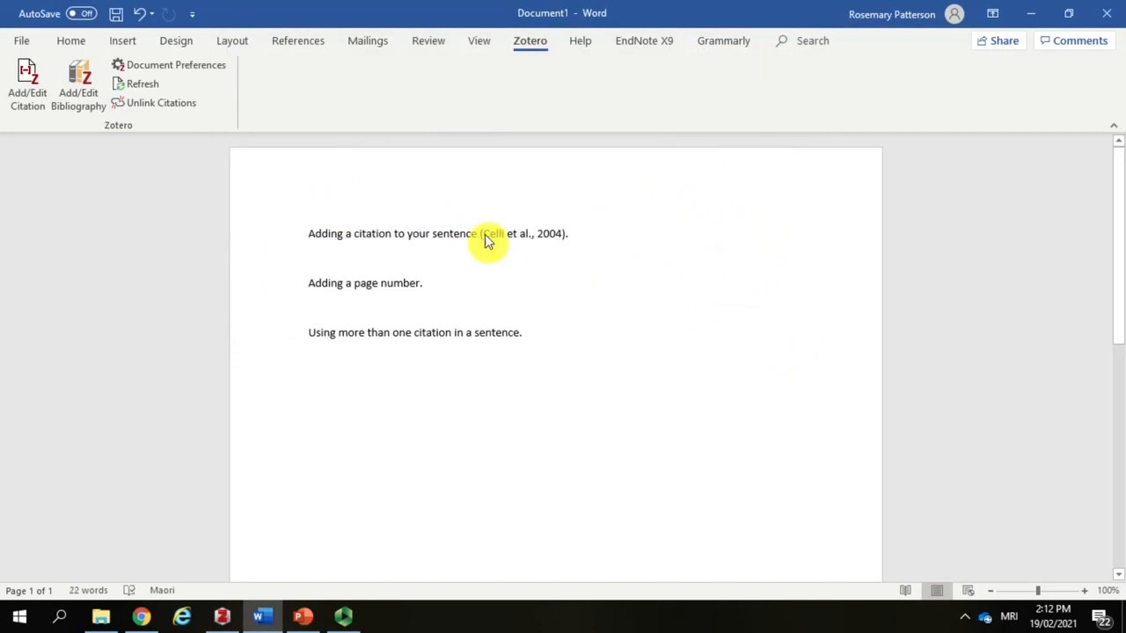
pyautogui.click(537, 239)
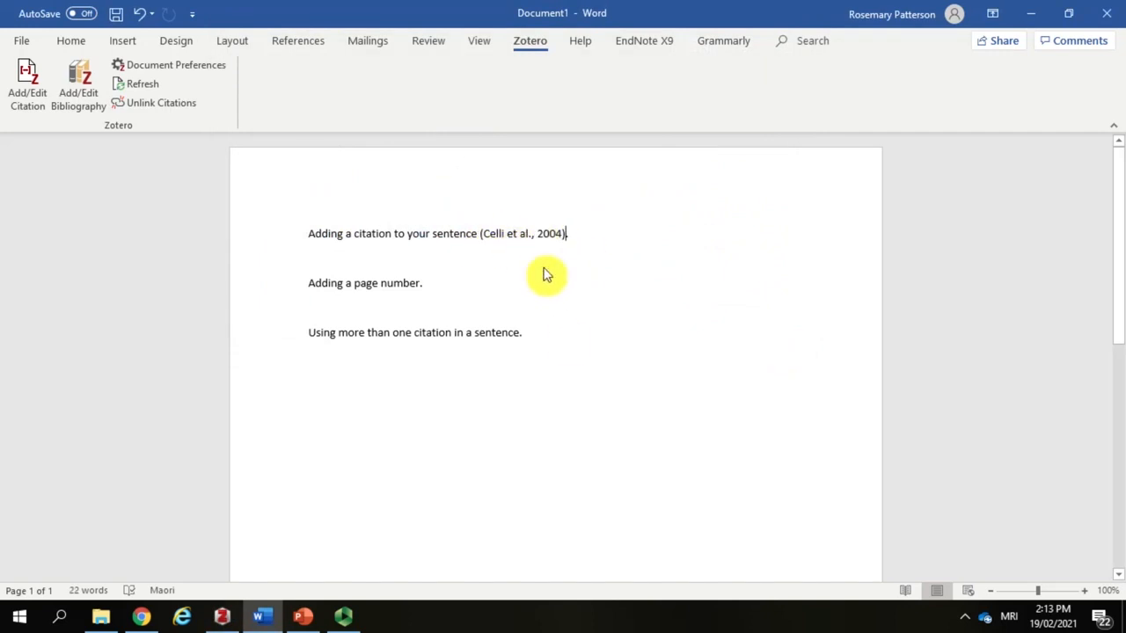
# Step: Add the heading "Reference List" in bold below the sentence about using more than one citation
pyautogui.press('Return')
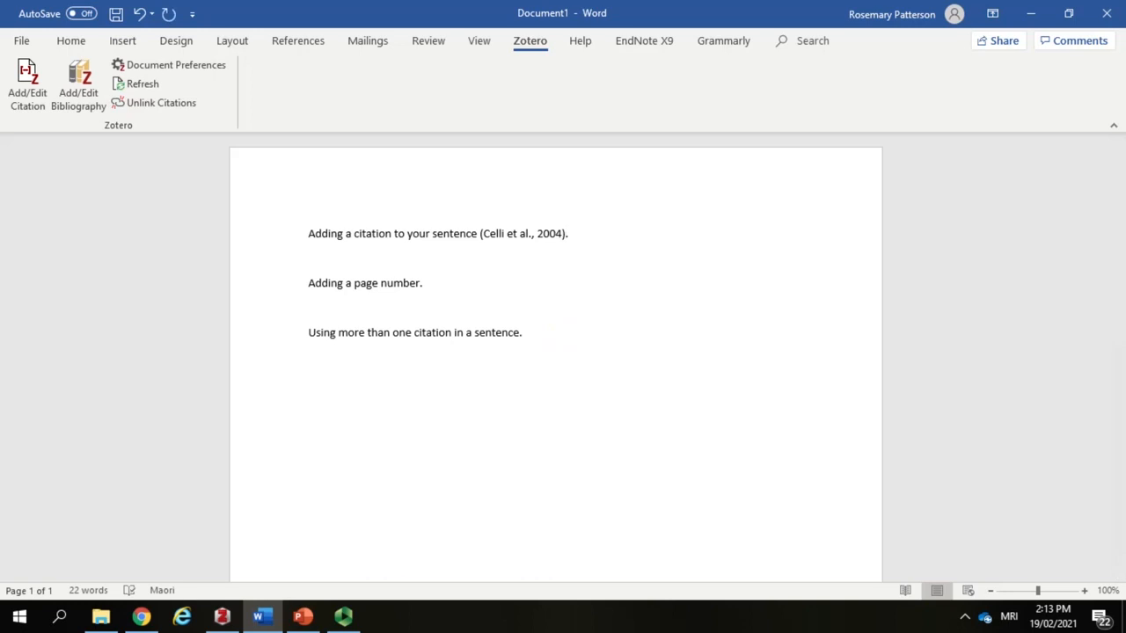
pyautogui.write('Reference List')
pyautogui.moveTo(385, 387); pyautogui.dragTo(262, 388)
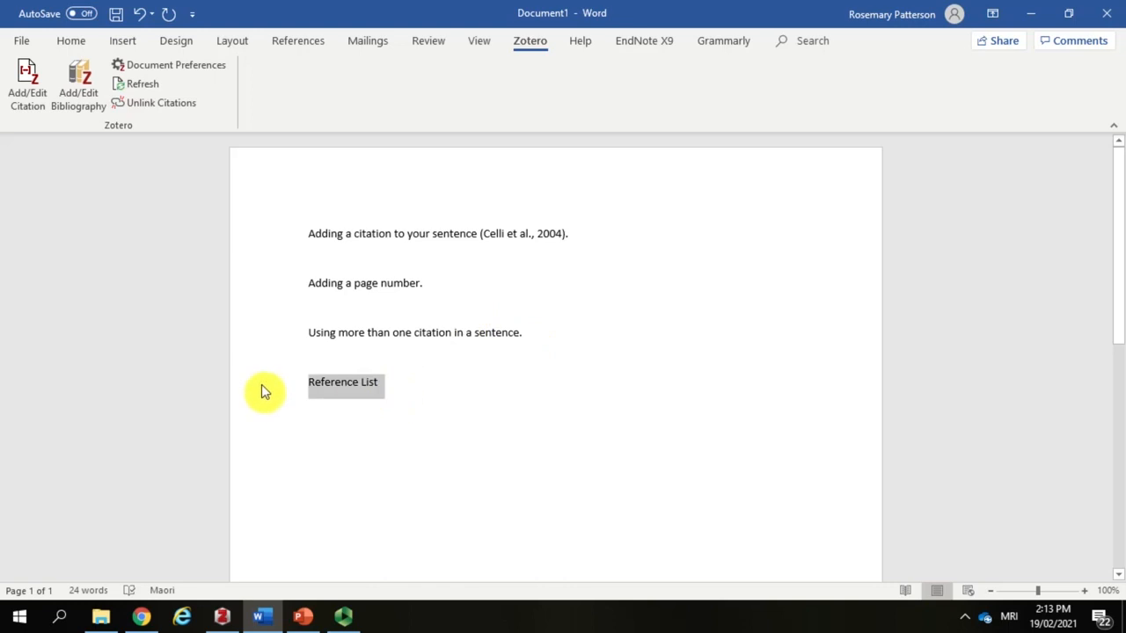
pyautogui.click(70, 40)
pyautogui.click(151, 98)
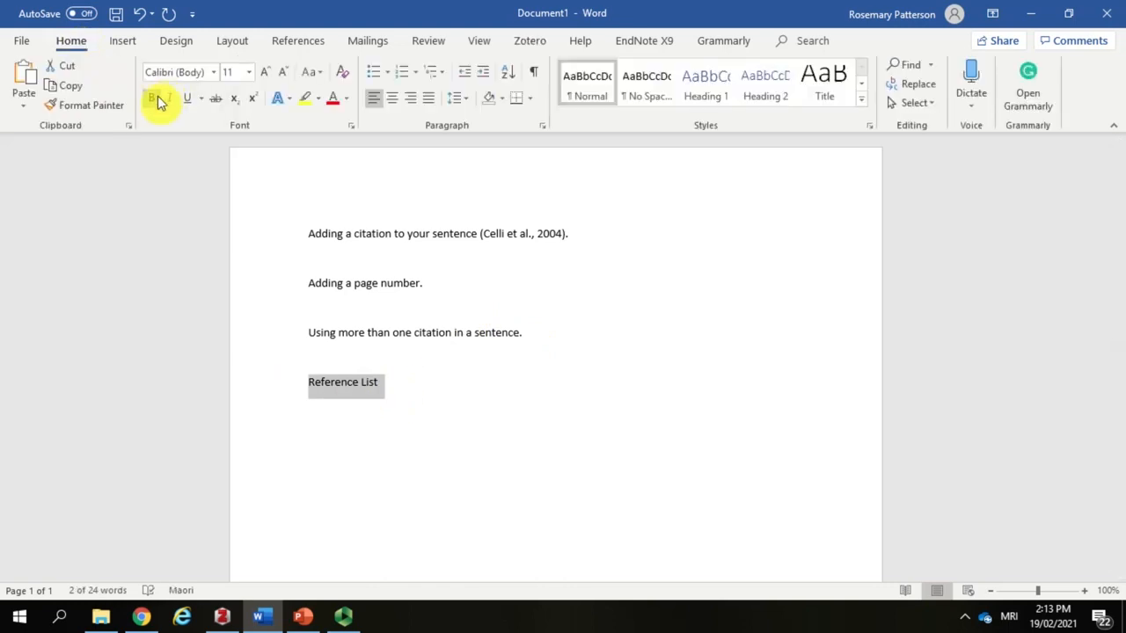
pyautogui.click(402, 386)
# Step: Insert the Zotero bibliography on a new line under the "Reference List" heading
pyautogui.press('Return')
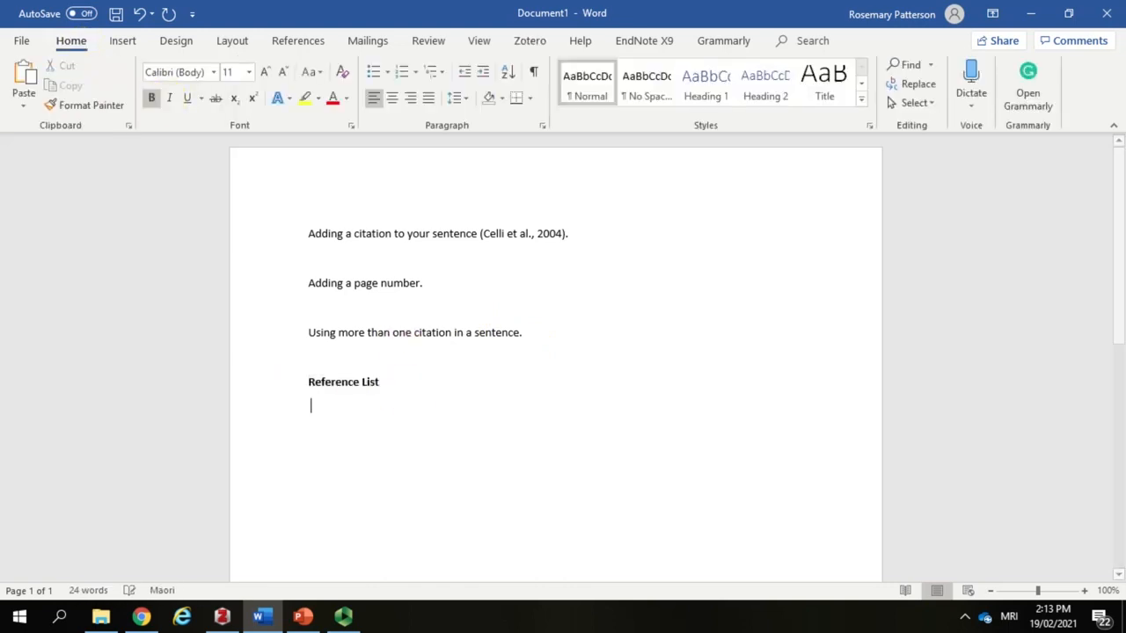
pyautogui.click(533, 46)
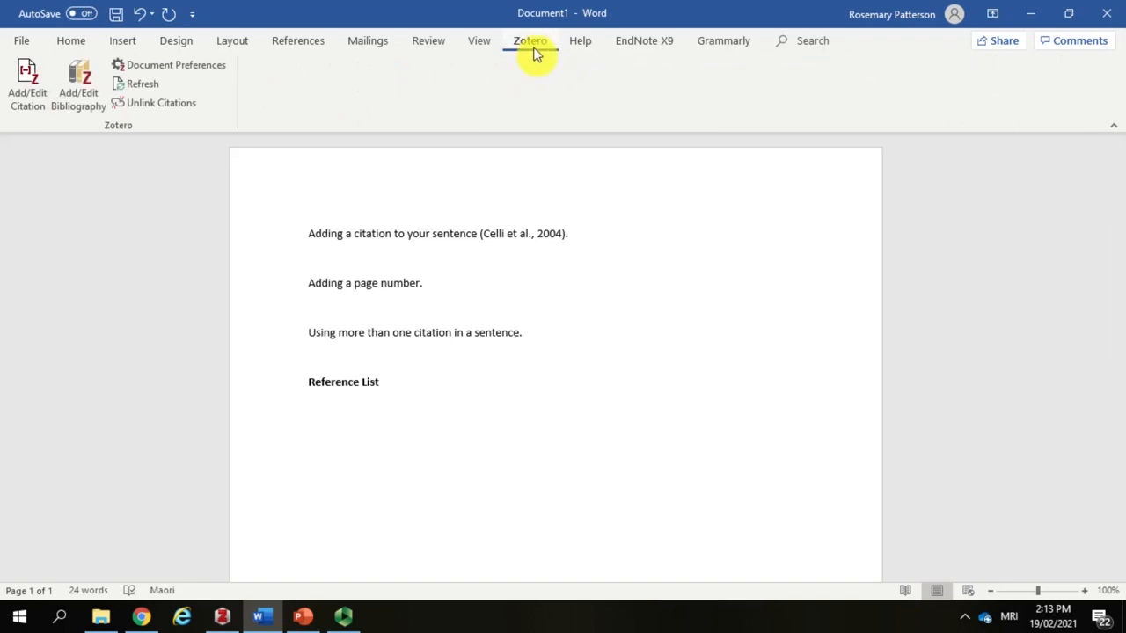
pyautogui.click(85, 115)
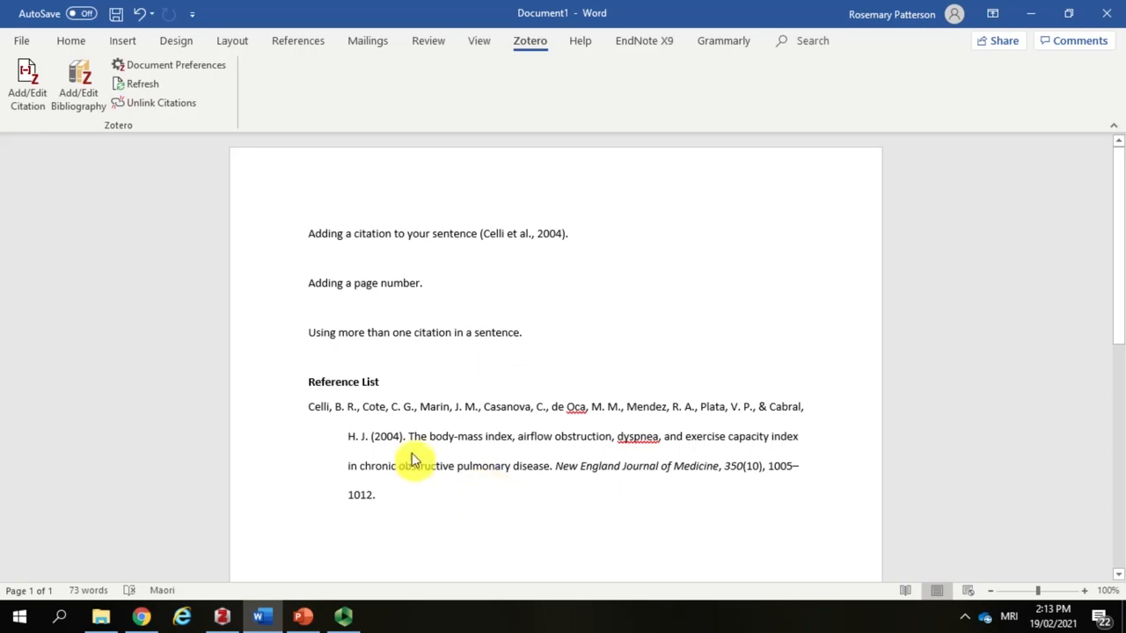
# Step: Cite "Public health professionals' perceptions toward ..." from Health material with page 25 at the end of the "Adding a page number" sentence
pyautogui.click(420, 283)
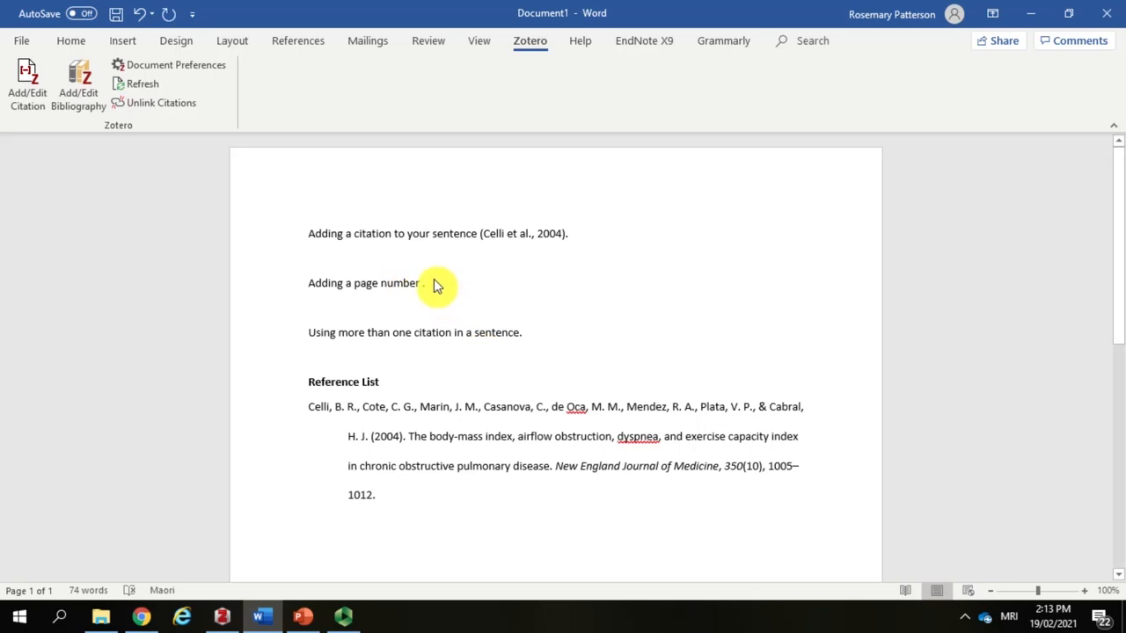
pyautogui.click(33, 105)
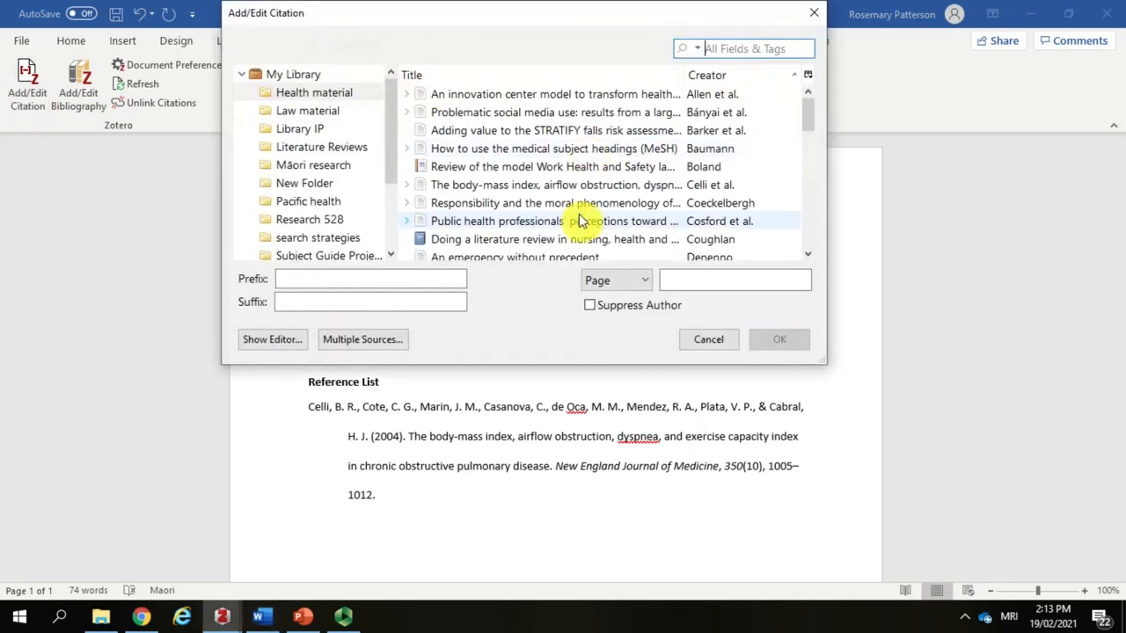
pyautogui.click(579, 220)
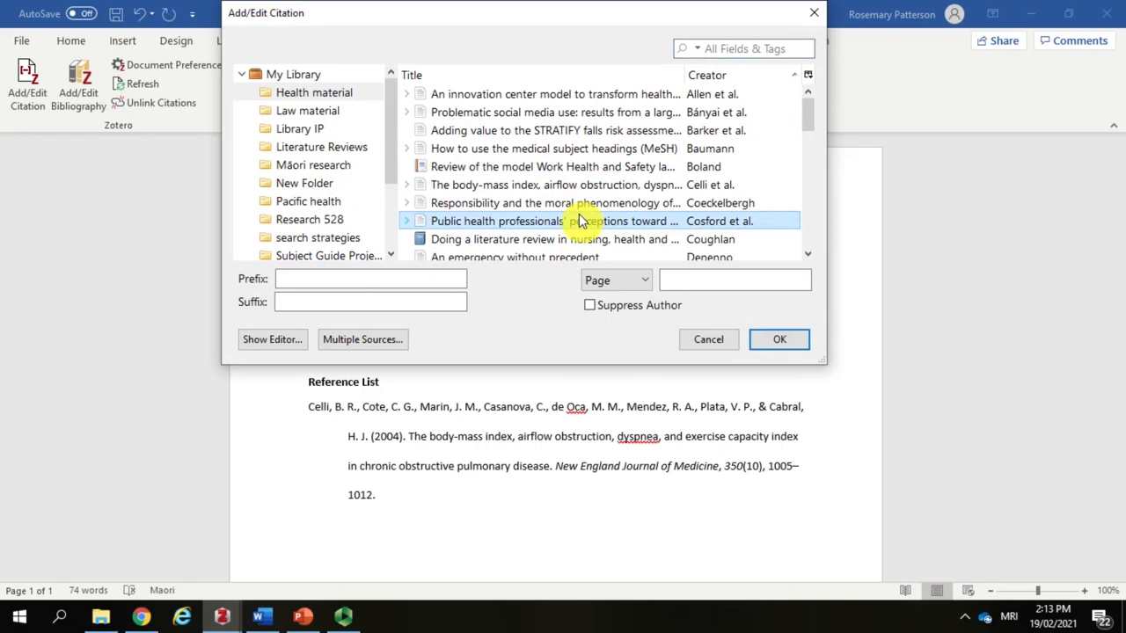
pyautogui.click(695, 282)
pyautogui.write('25')
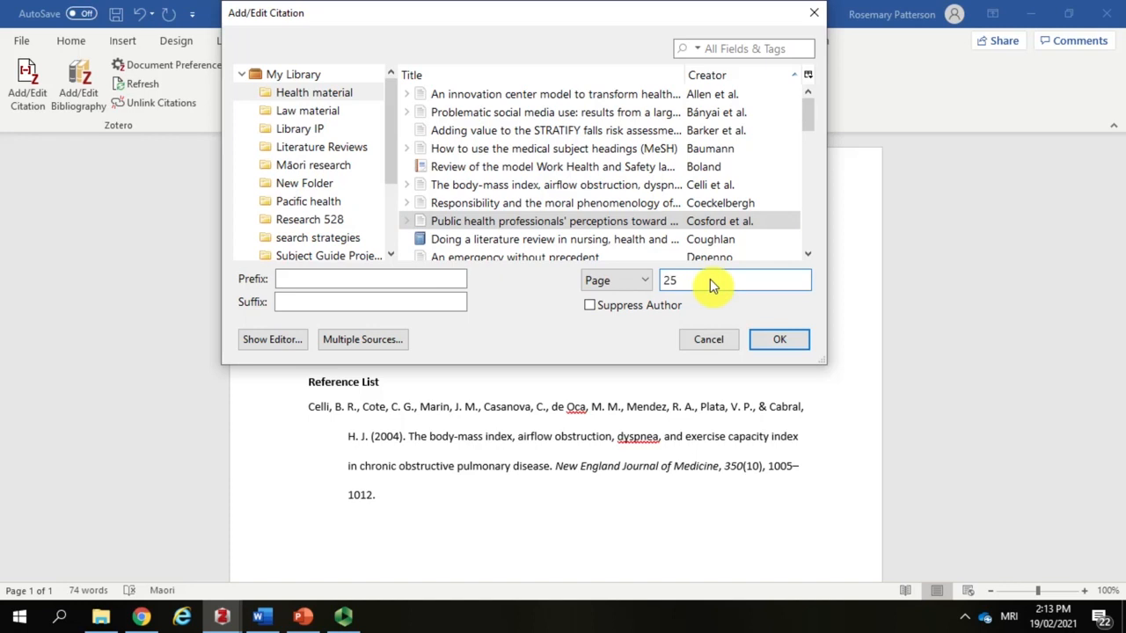
pyautogui.click(776, 339)
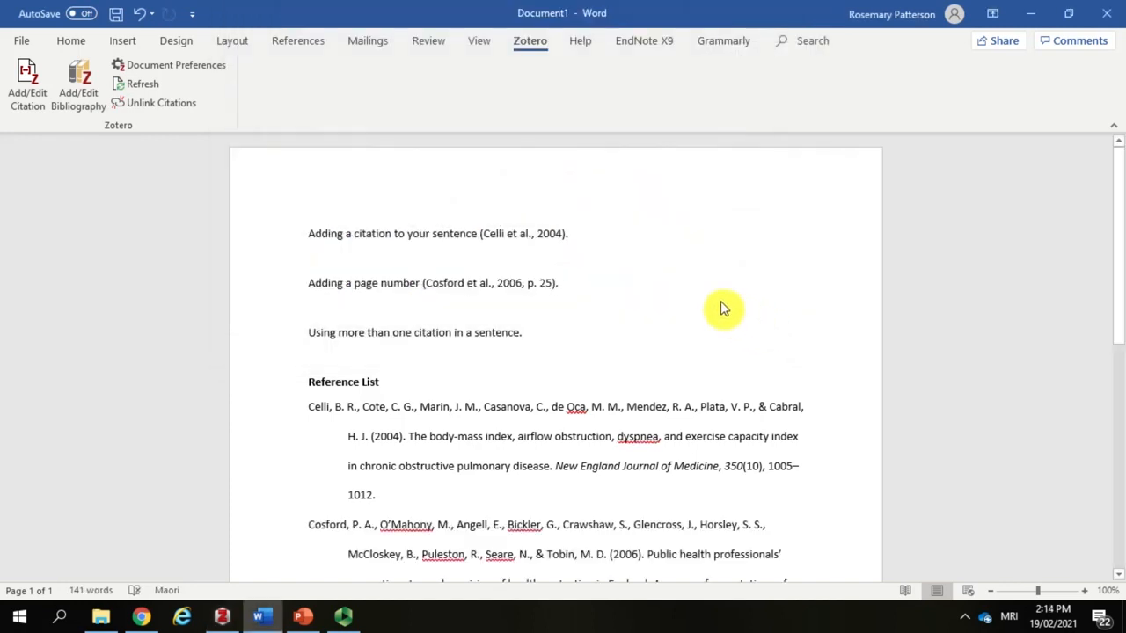
# Step: Add a sentence below the page-number example consisting of the author's surname and "was saying something", leaving room for a citation before the full stop
pyautogui.press('Return')
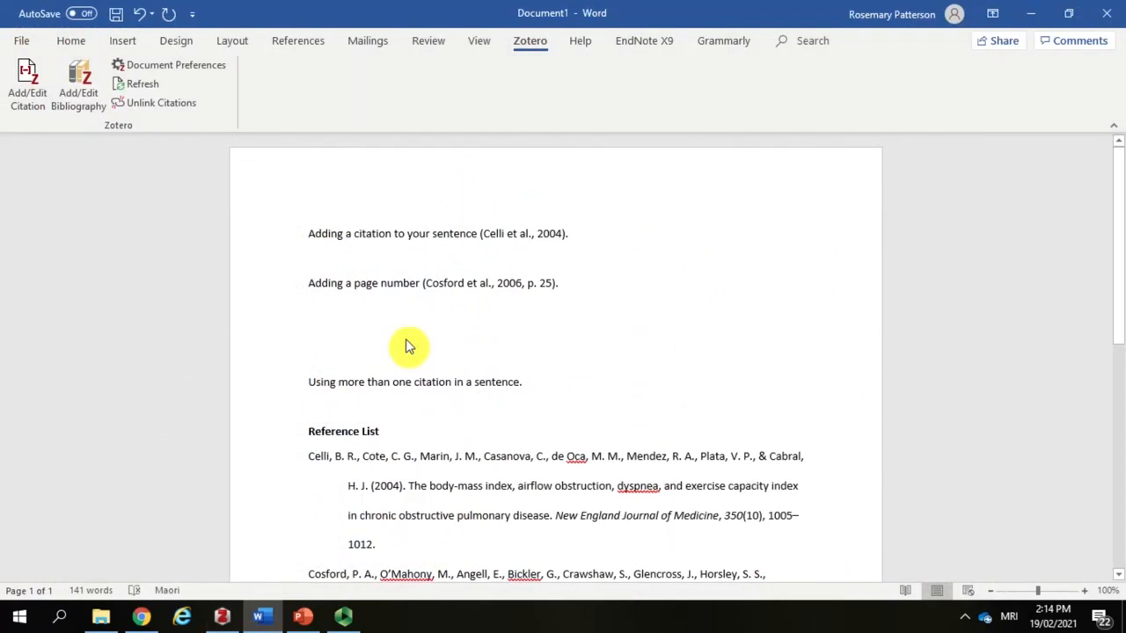
pyautogui.write('John')
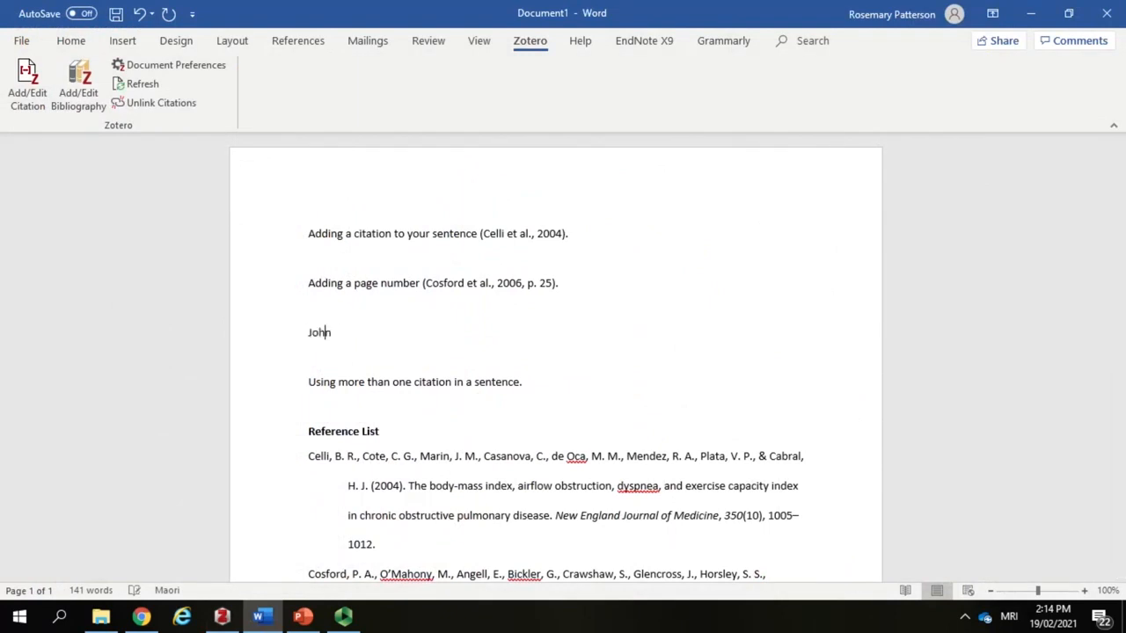
pyautogui.write('son was saying somethin')
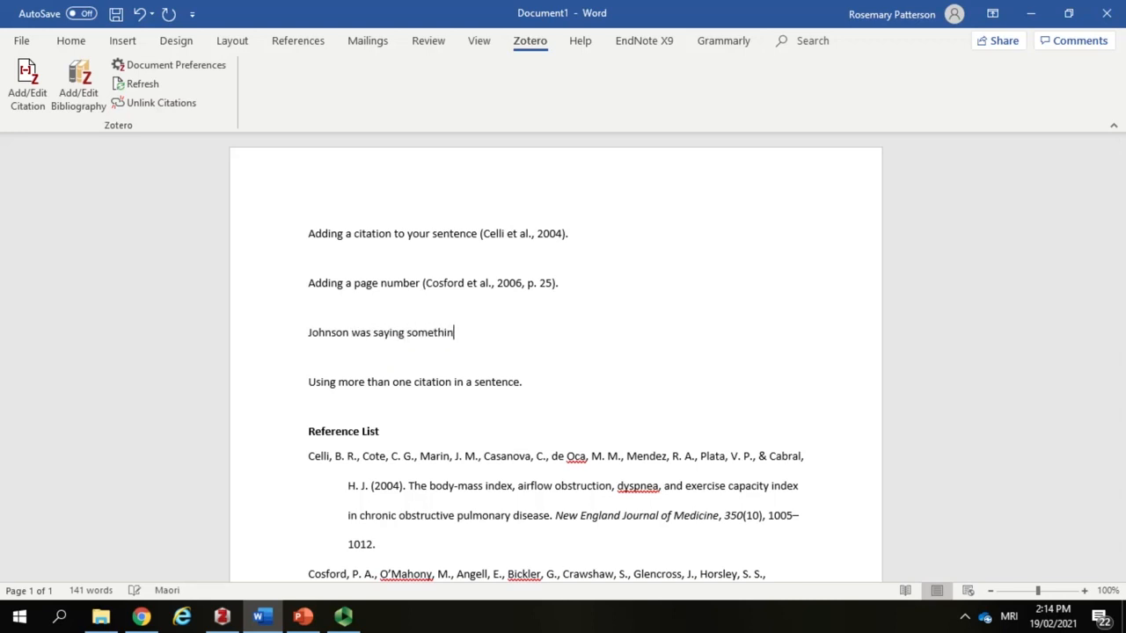
pyautogui.write('g .')
pyautogui.press('Left')
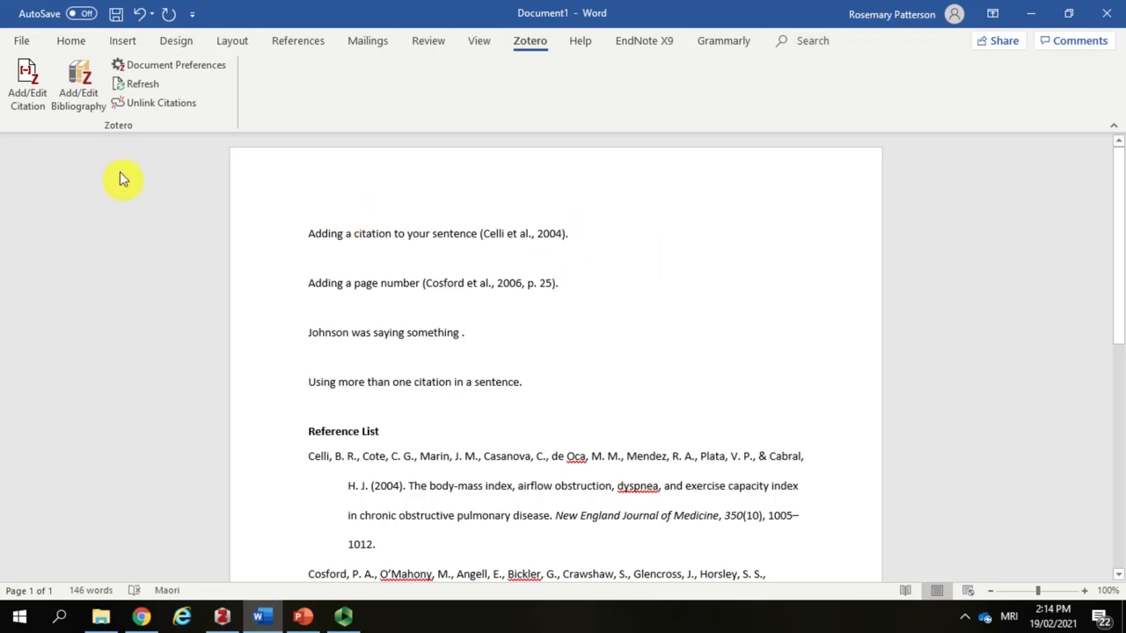
# Step: Find "Falls risk assessment" by its author's surname and cite it at the end of the new sentence with the author suppressed
pyautogui.click(28, 104)
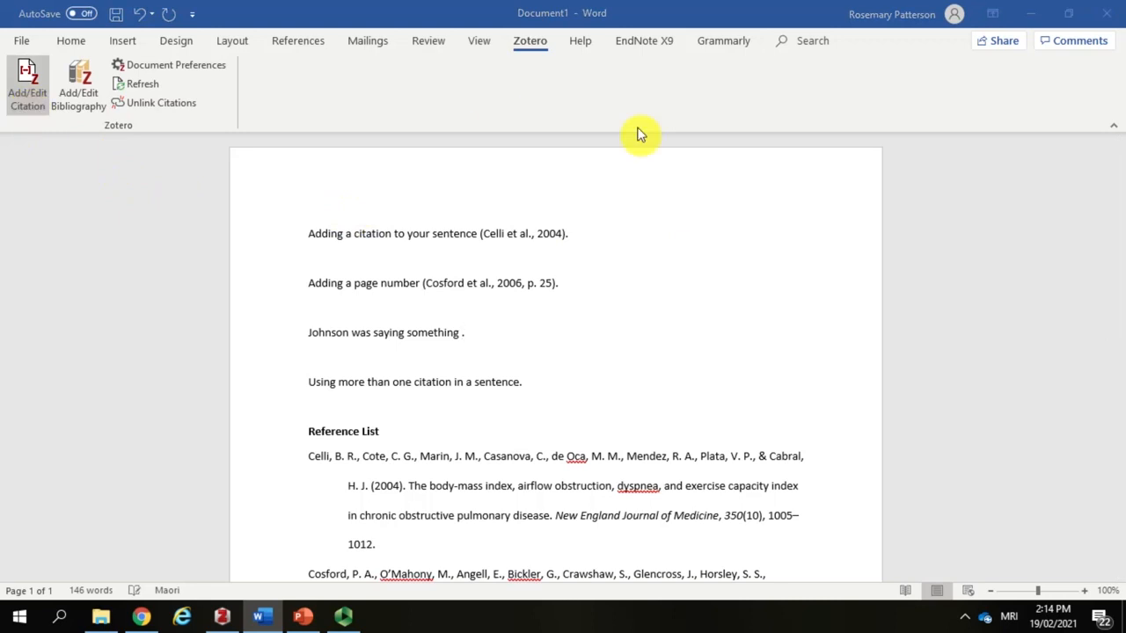
pyautogui.write('johnson')
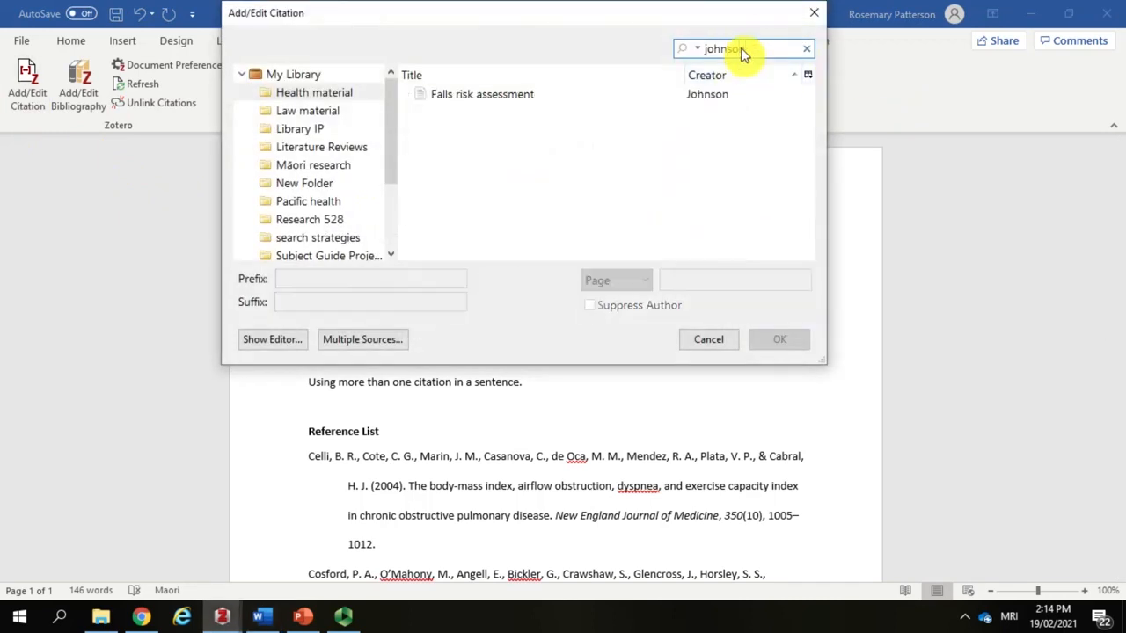
pyautogui.click(667, 94)
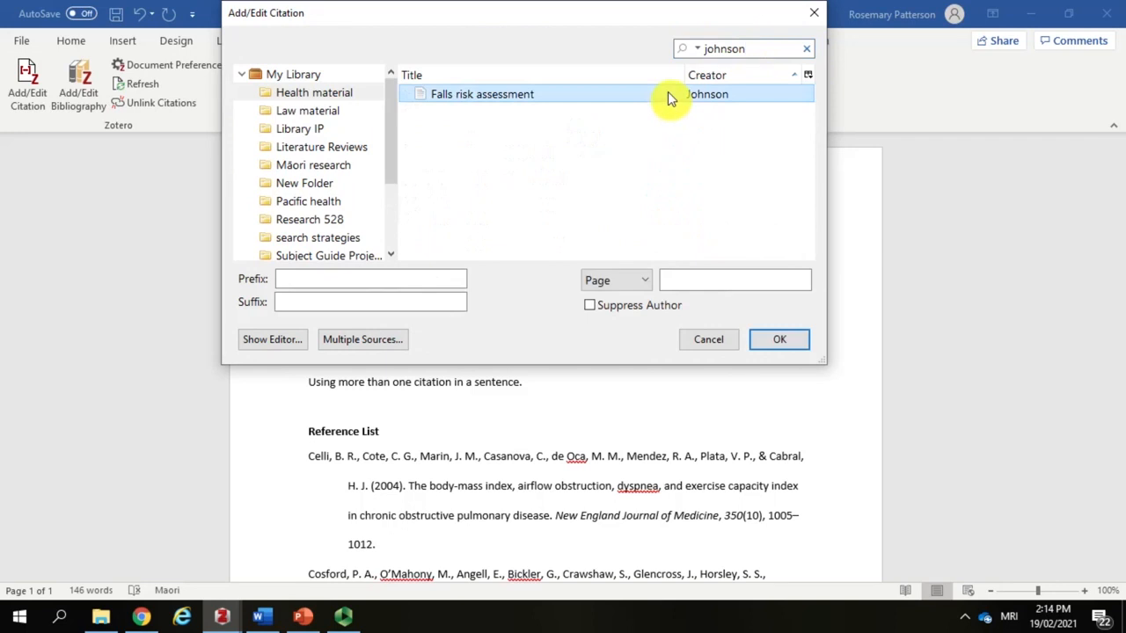
pyautogui.click(589, 304)
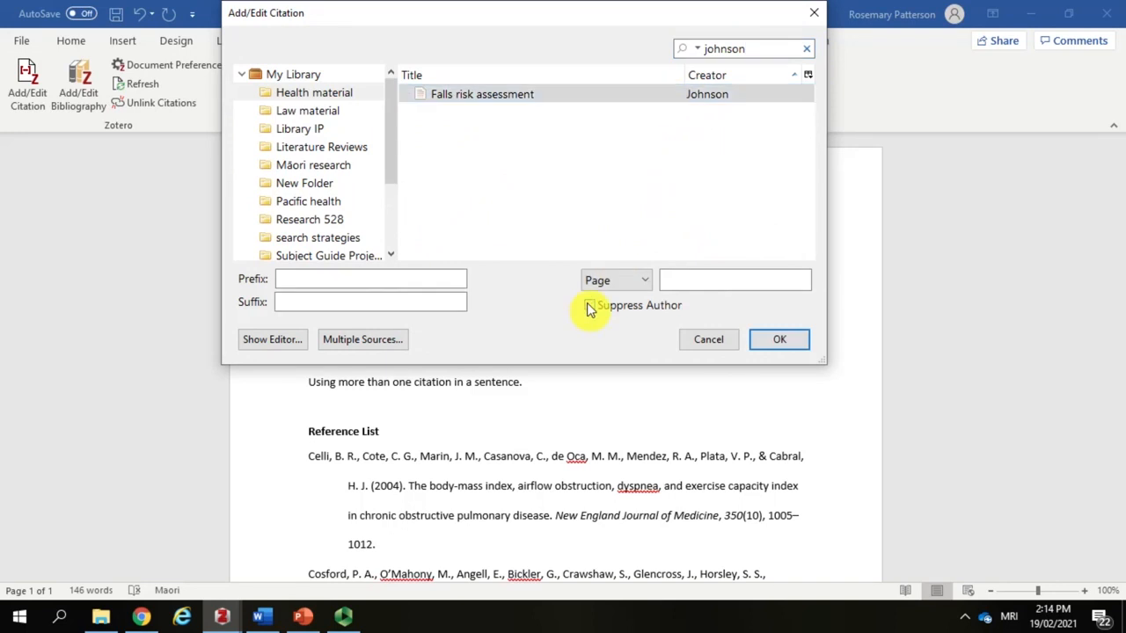
pyautogui.click(776, 336)
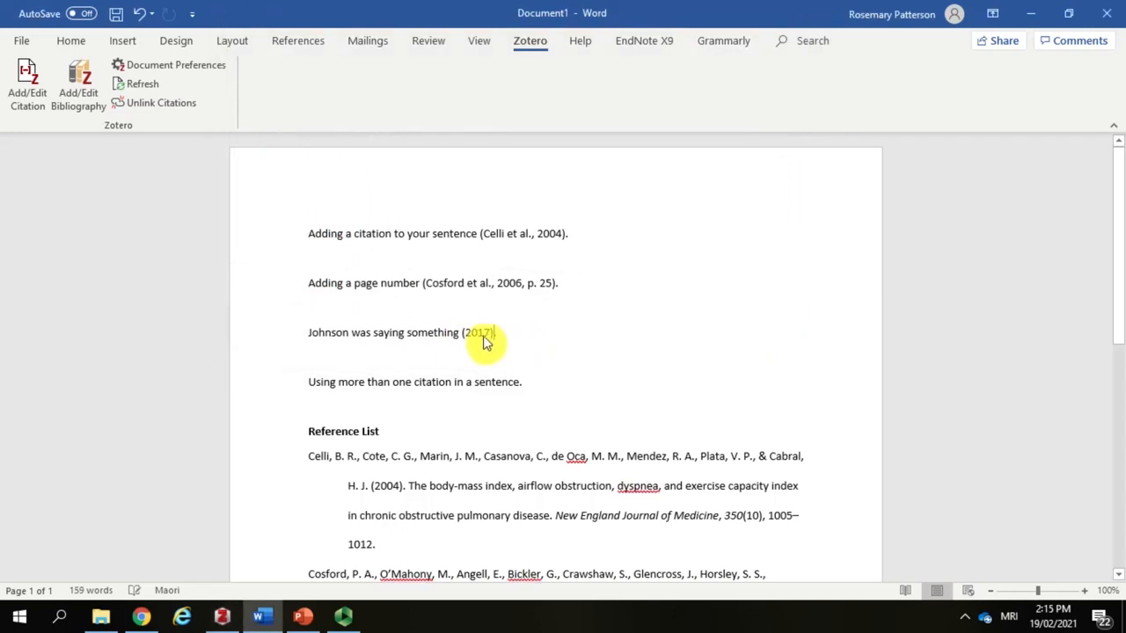
pyautogui.write('.')
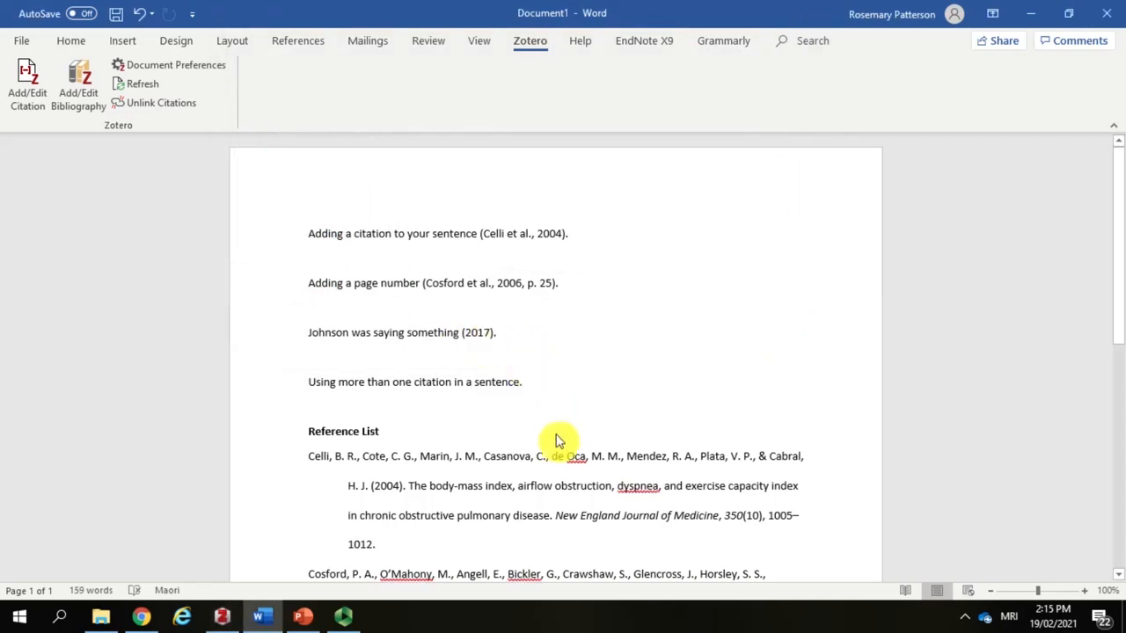
# Step: Start a multiple-source citation at the end of the last example sentence with "An innovation center model..." and "Nurses' attitudes to a med..." as sources
pyautogui.scroll(-3, 555, 431)
pyautogui.scroll(-1, 556, 440)
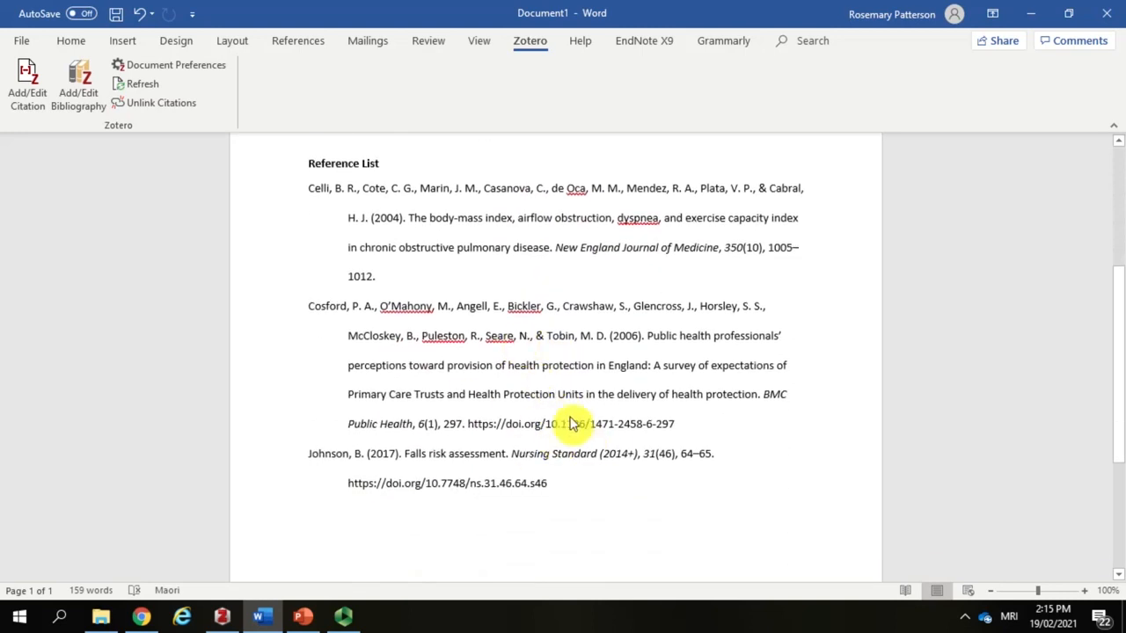
pyautogui.scroll(4, 569, 423)
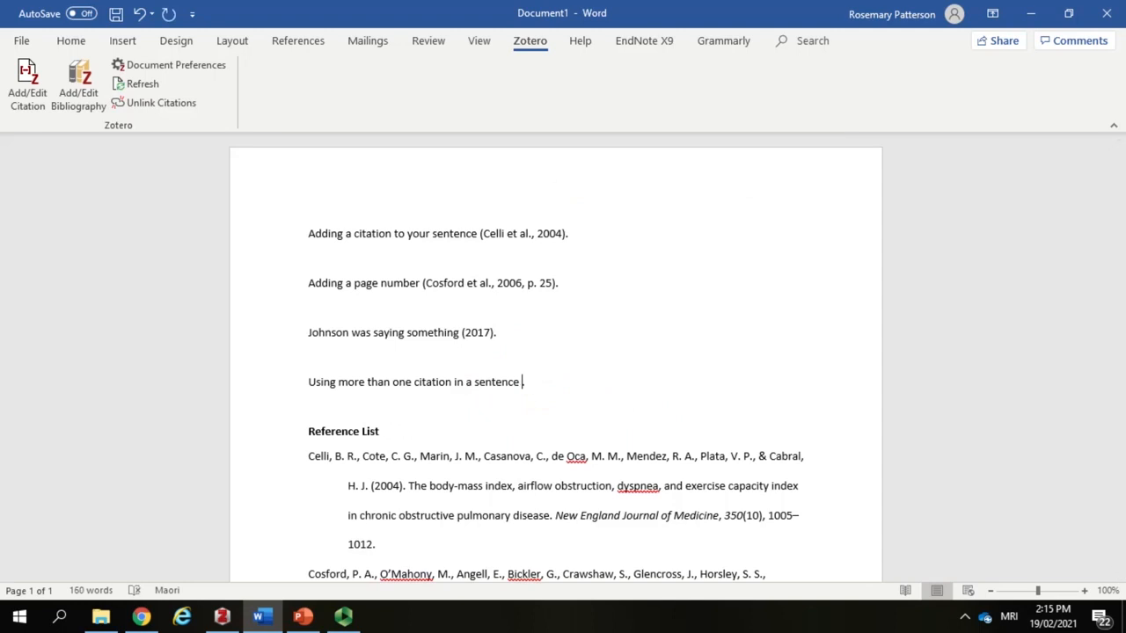
pyautogui.click(30, 104)
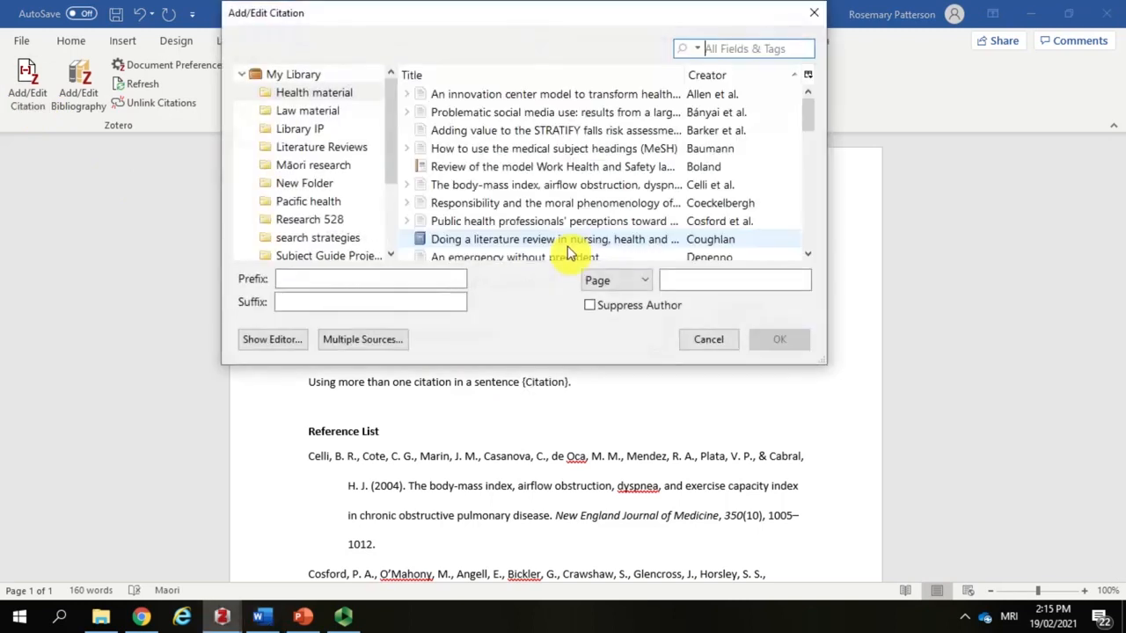
pyautogui.click(653, 96)
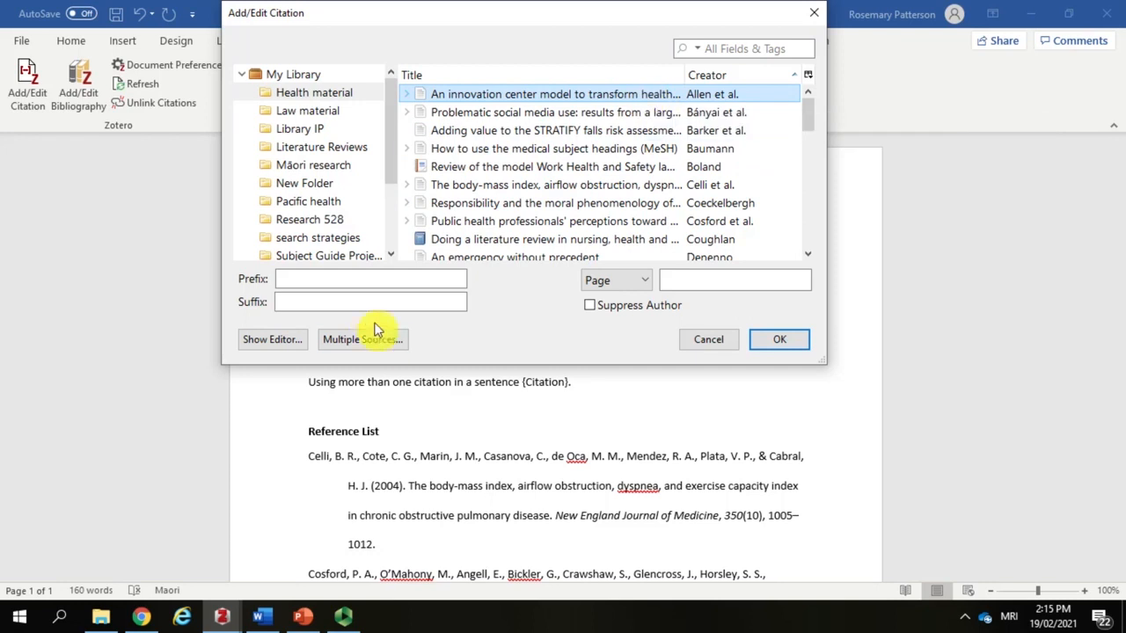
pyautogui.click(379, 339)
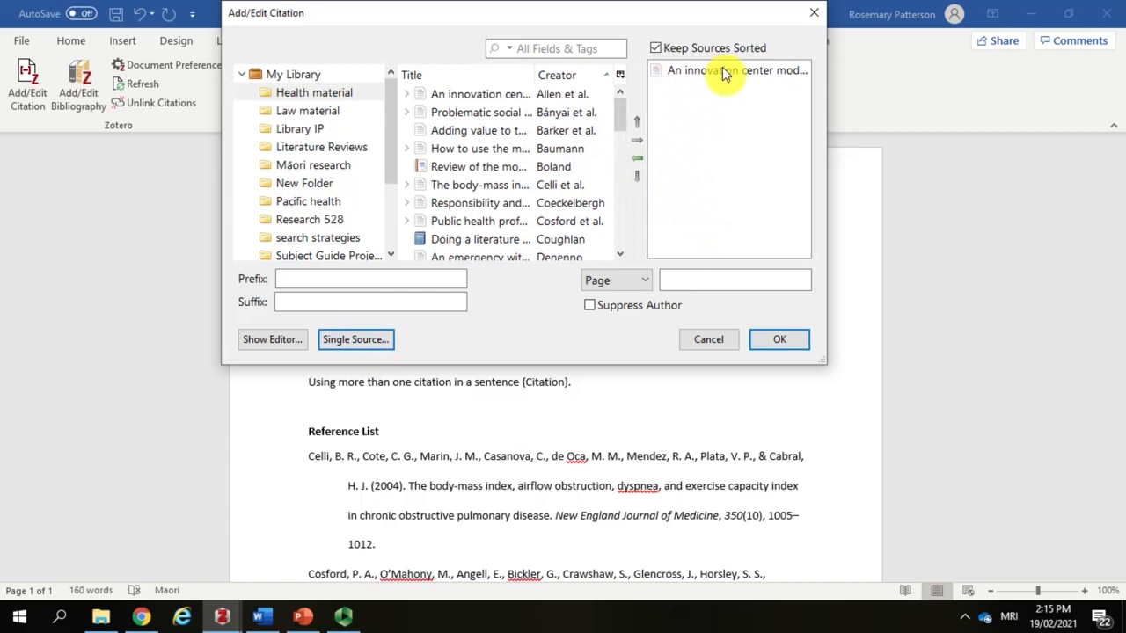
pyautogui.scroll(-5, 550, 180)
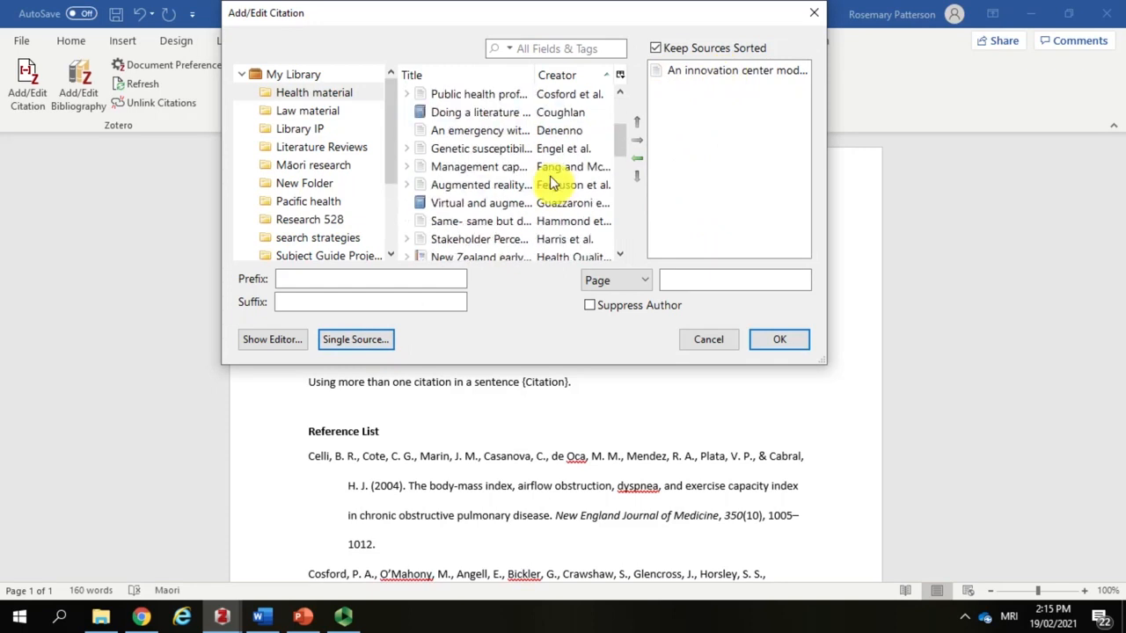
pyautogui.click(547, 186)
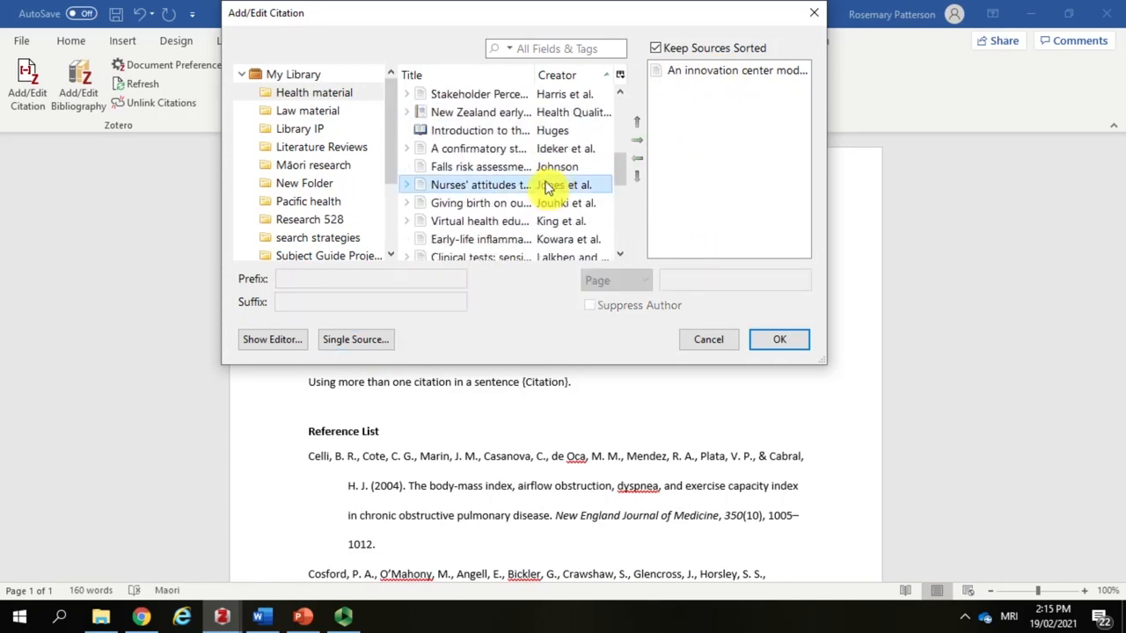
pyautogui.click(637, 142)
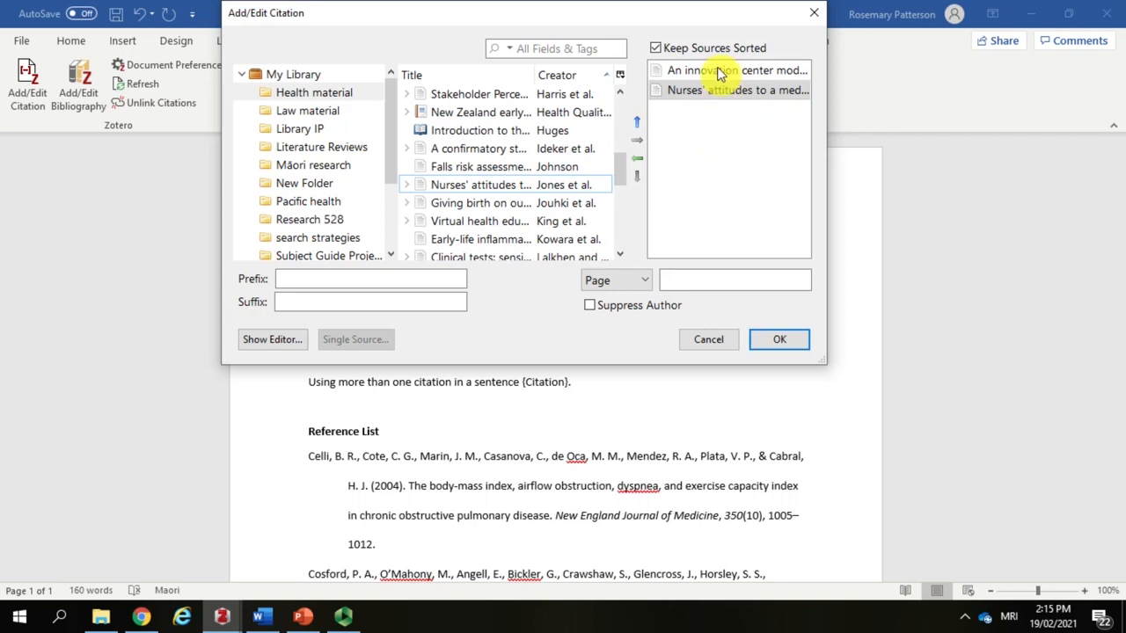
# Step: Set page 12 for the nurses' attitudes source and page 1 for the innovation center source, and insert the combined citation
pyautogui.click(709, 92)
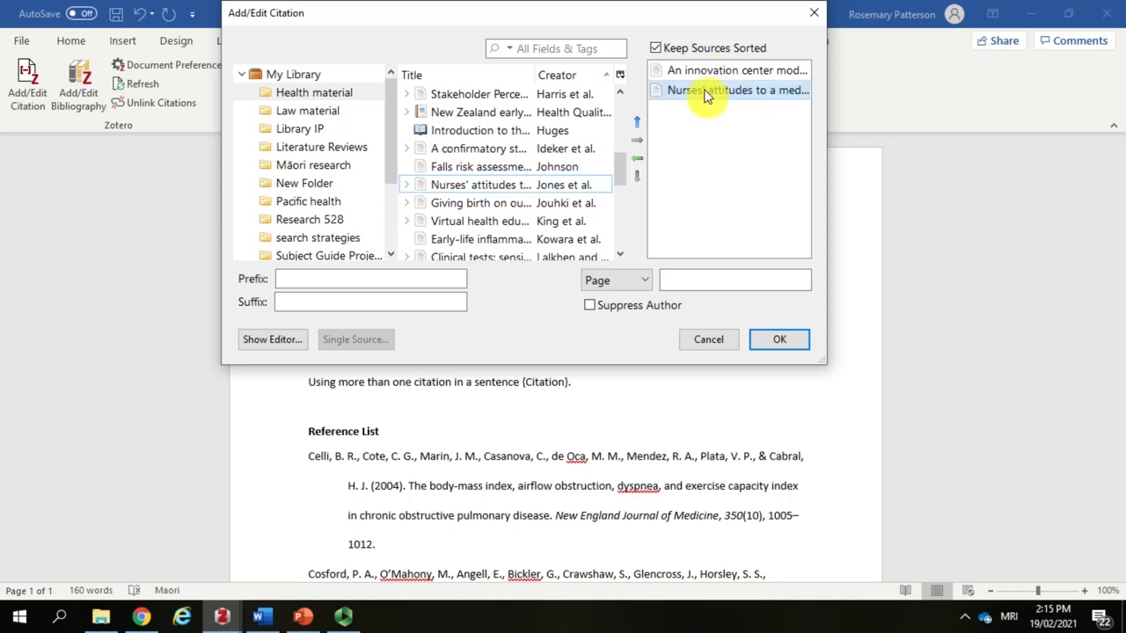
pyautogui.click(695, 281)
pyautogui.write('12')
pyautogui.click(711, 74)
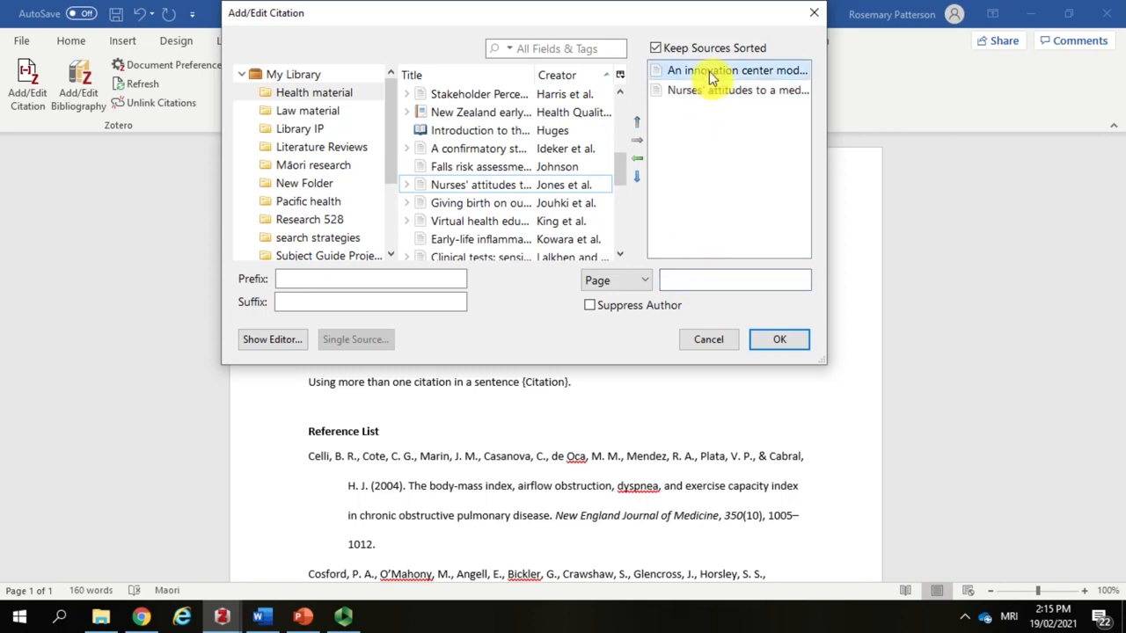
pyautogui.click(714, 280)
pyautogui.write('1')
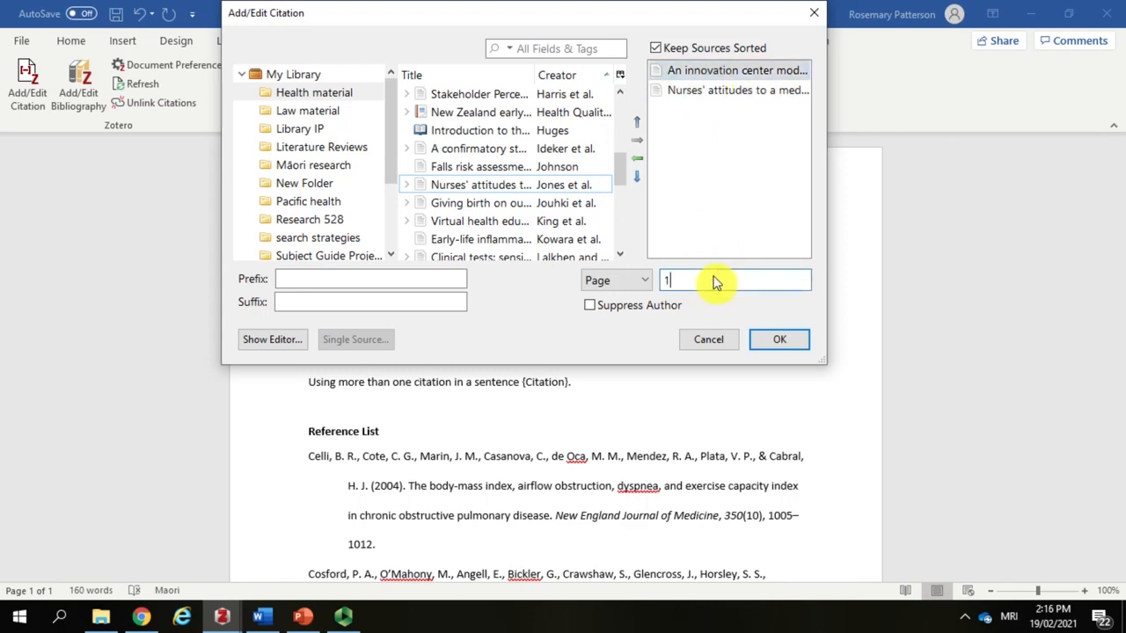
pyautogui.click(780, 339)
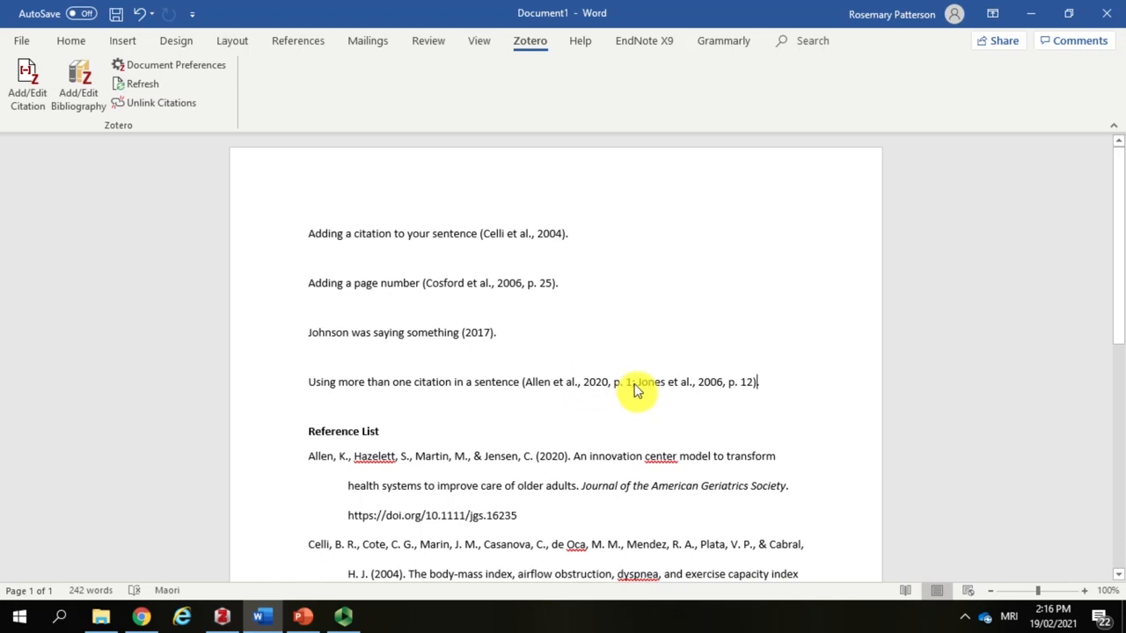
pyautogui.scroll(-4, 794, 376)
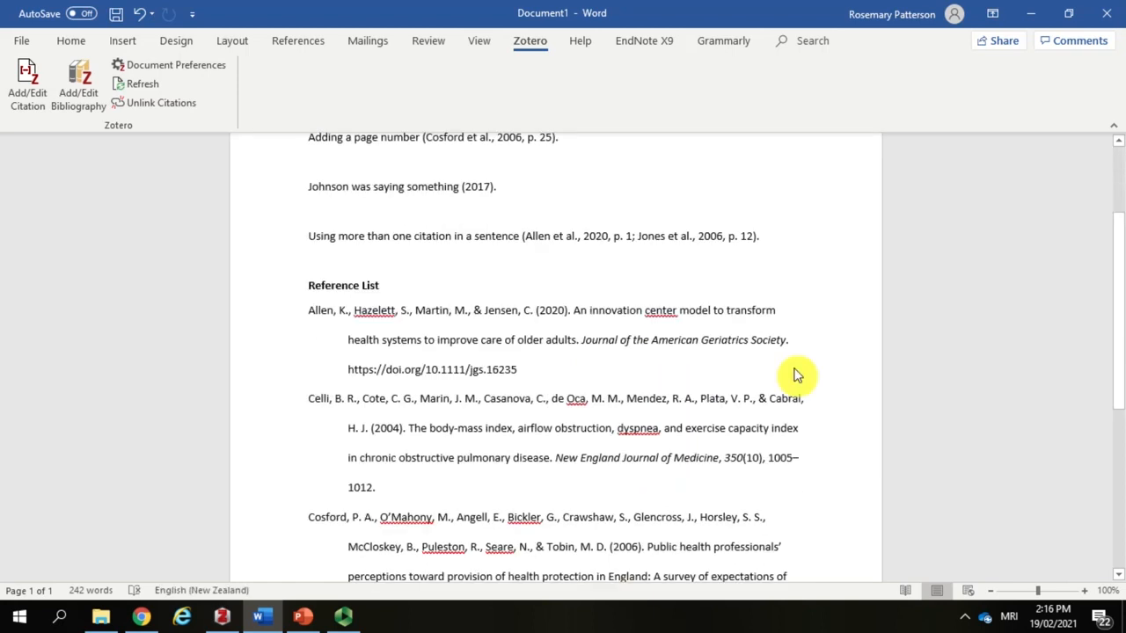
pyautogui.scroll(-6, 794, 376)
pyautogui.scroll(4, 794, 375)
pyautogui.scroll(5, 794, 377)
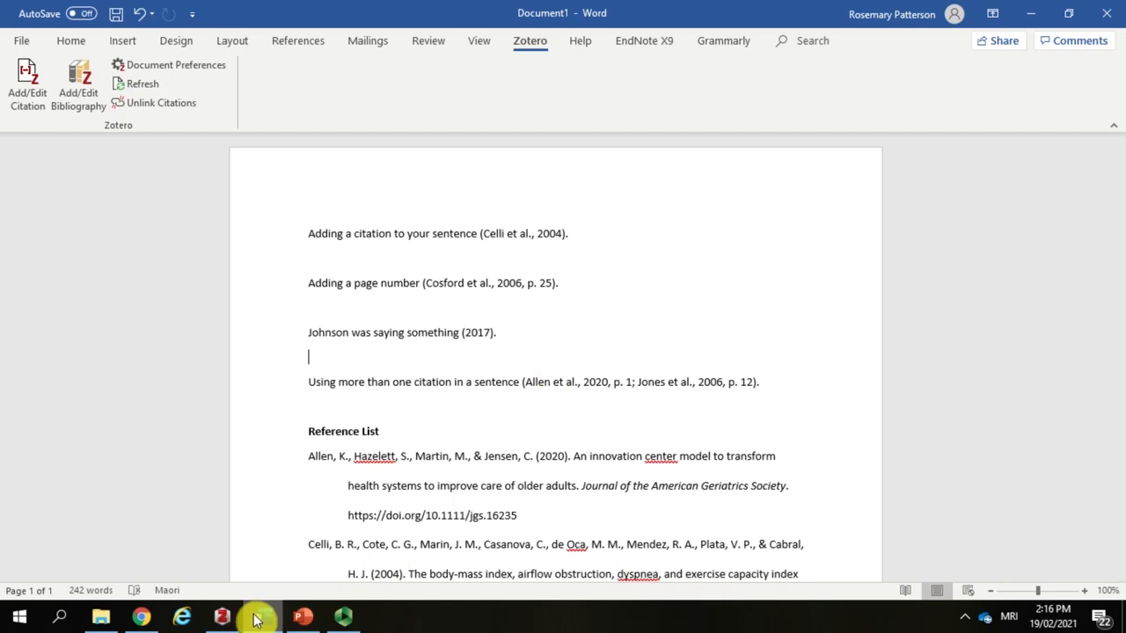
# Step: Examine the generated reference list in the Word document for formatting errors, including the journal title of the "Falls risk assessment" entry
pyautogui.moveTo(226, 619)
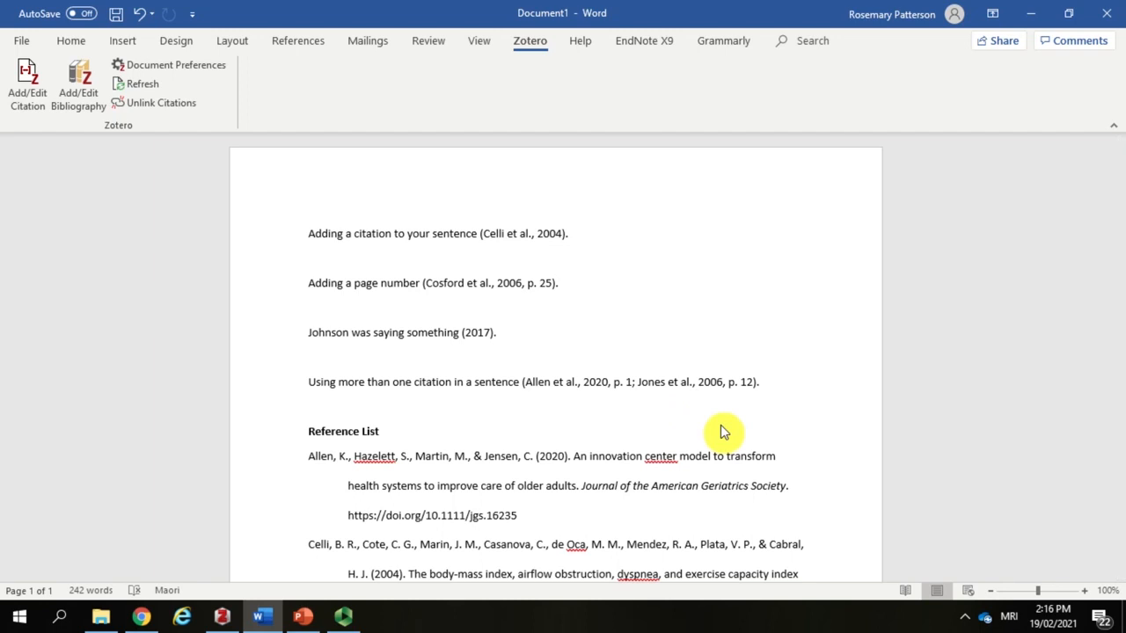
pyautogui.scroll(-1, 720, 424)
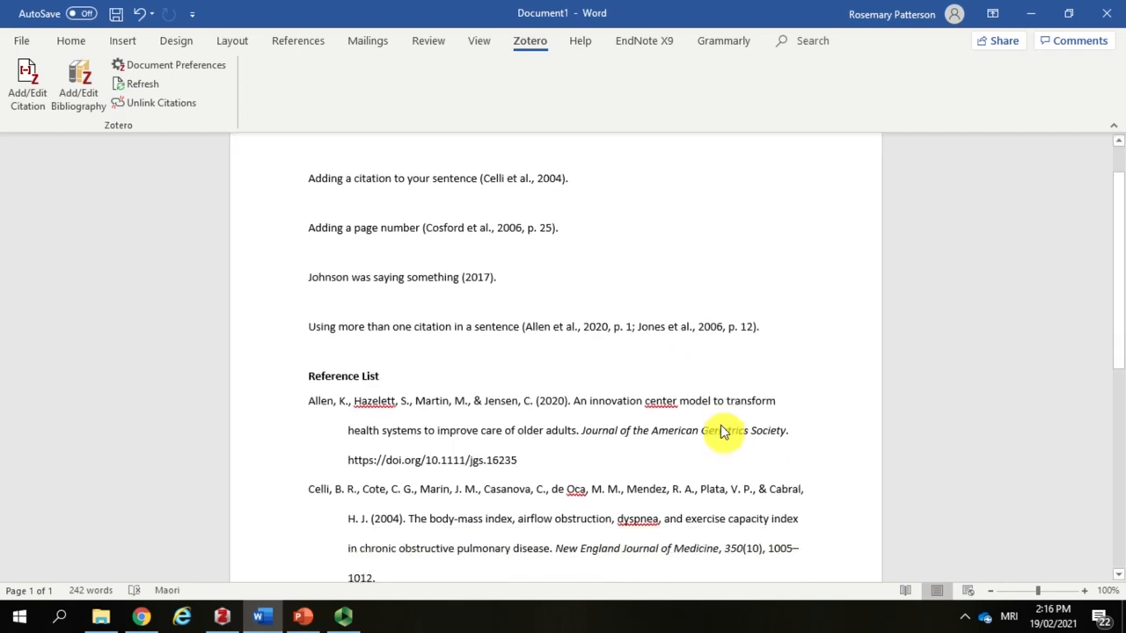
pyautogui.click(710, 422)
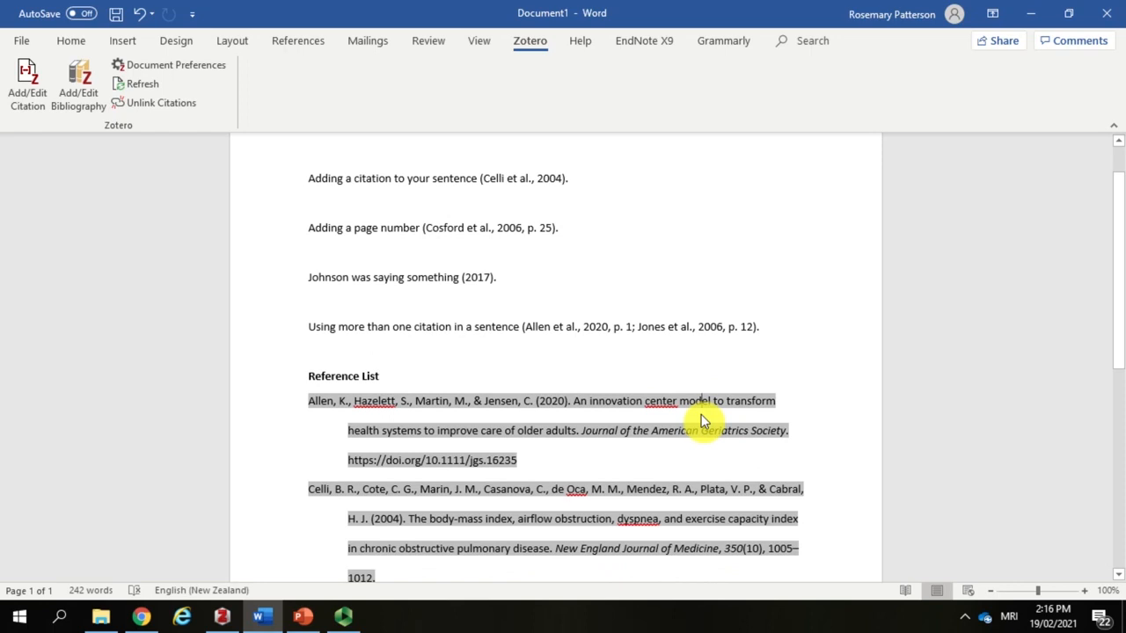
pyautogui.click(475, 277)
pyautogui.click(524, 490)
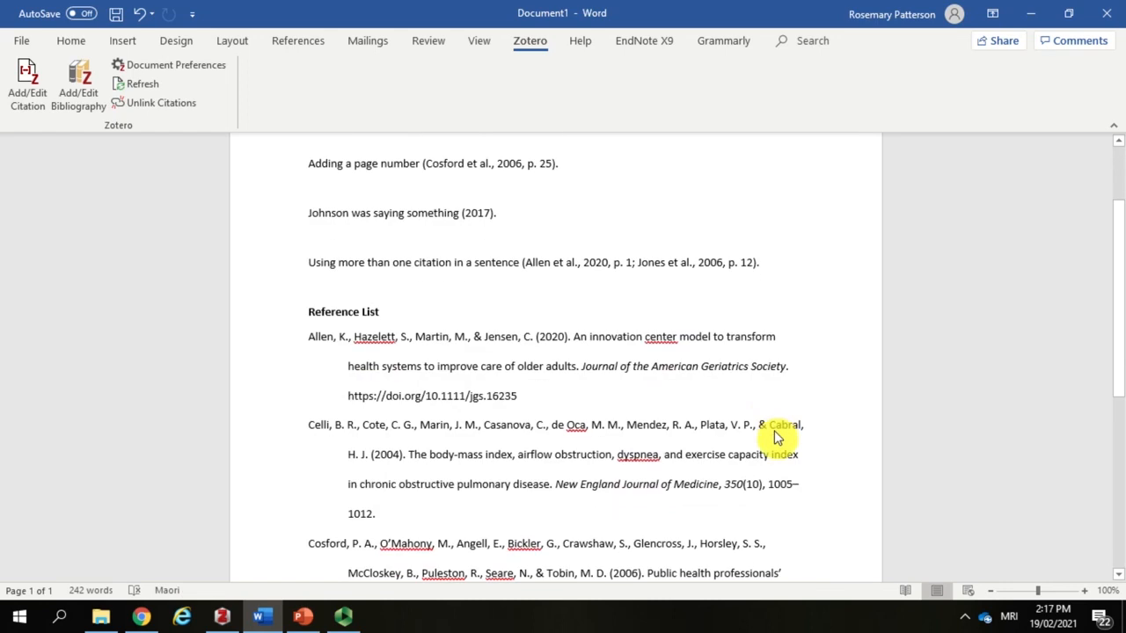
pyautogui.scroll(-1, 774, 431)
pyautogui.scroll(-4, 774, 430)
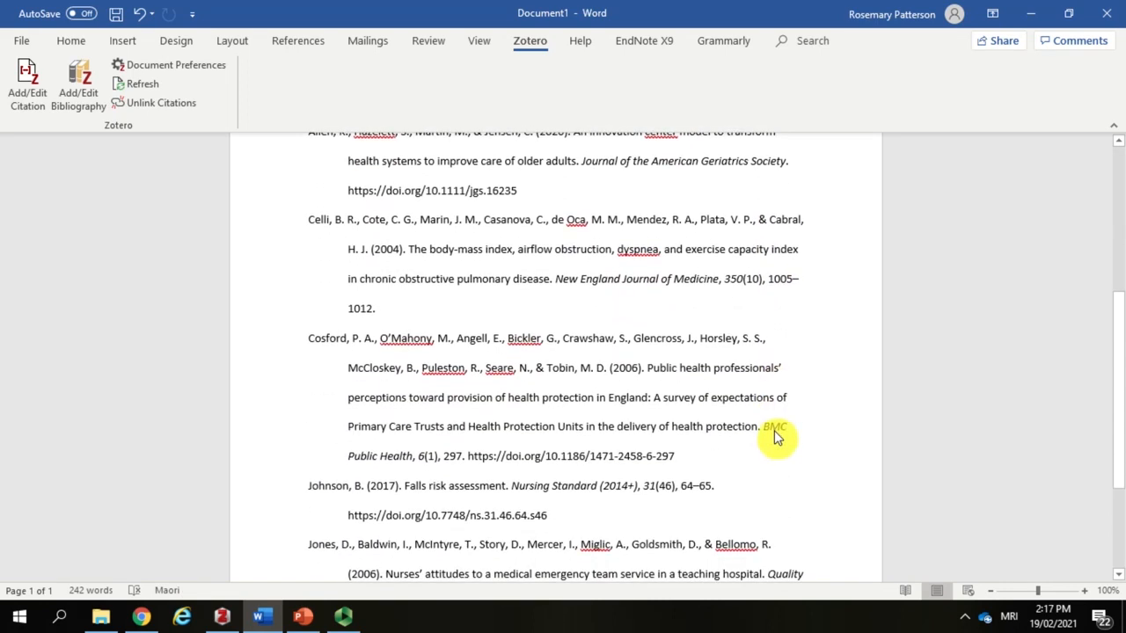
pyautogui.scroll(-1, 774, 430)
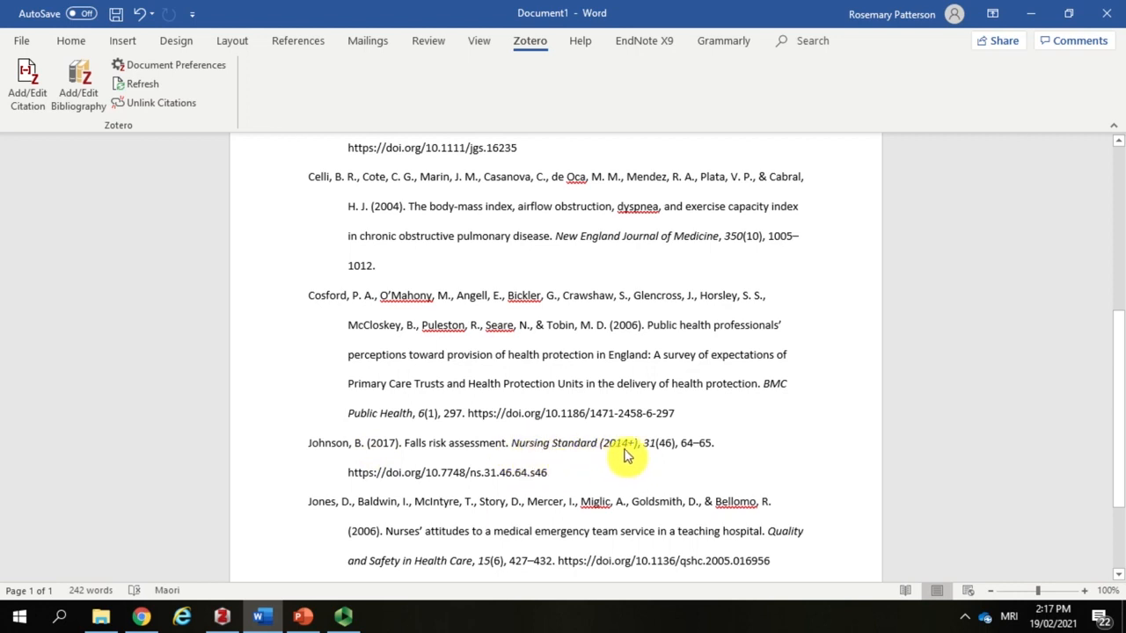
pyautogui.hotkey('ctrl', 'a')
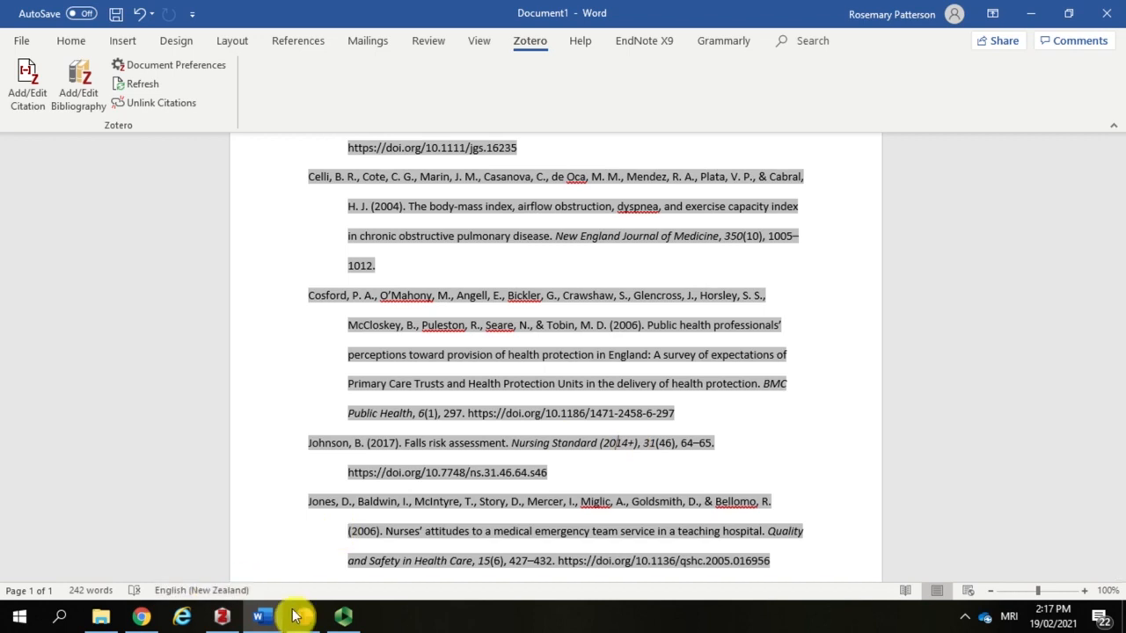
# Step: Switch to Zotero, search the library by the author's surname and show the details of "Falls risk assessment"
pyautogui.click(221, 622)
pyautogui.click(761, 53)
pyautogui.write('johnson')
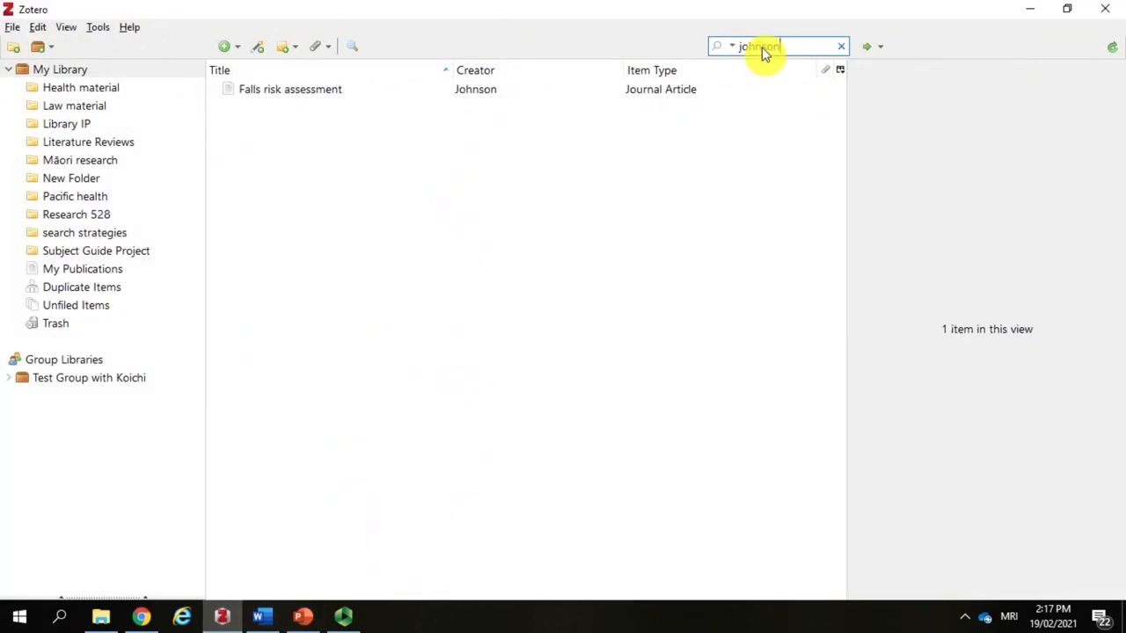
pyautogui.click(568, 91)
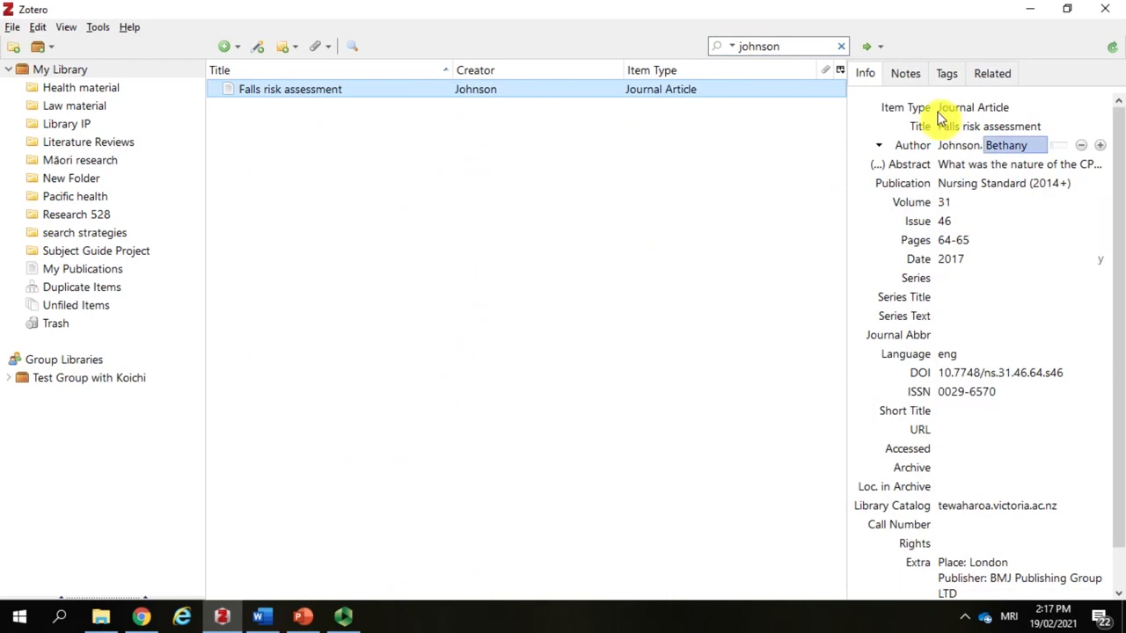
# Step: Remove "(2014+)" from the publication title of "Falls risk assessment" so that it reads "Nursing Standard"
pyautogui.click(1009, 185)
pyautogui.click(1012, 187)
pyautogui.click(1083, 187)
pyautogui.moveTo(1084, 186); pyautogui.dragTo(1034, 186)
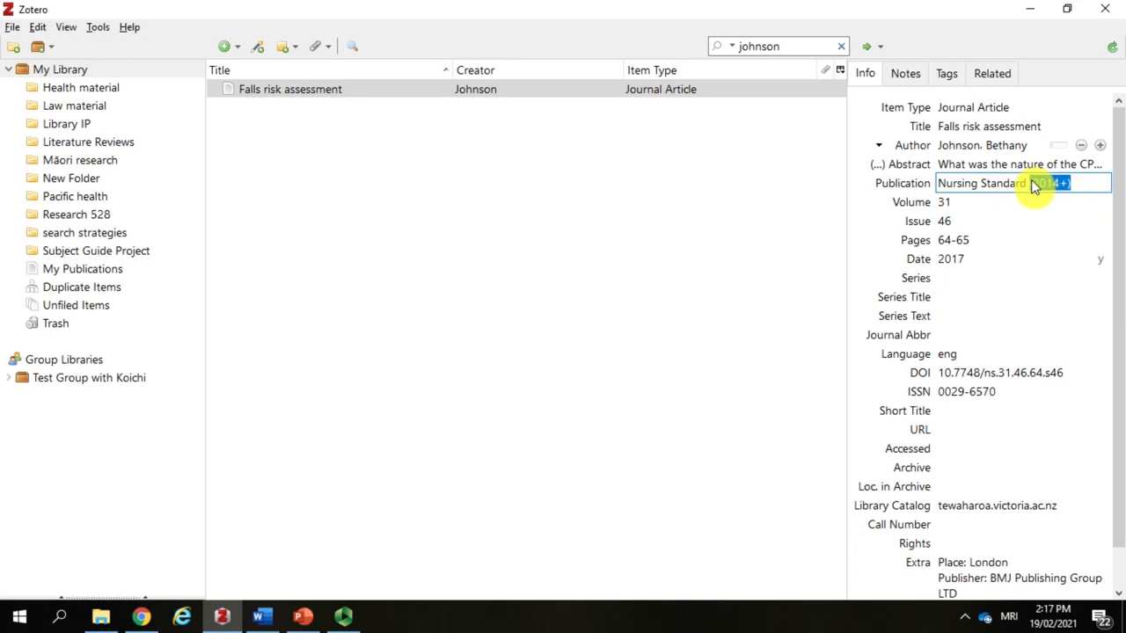
pyautogui.press('BackSpace')
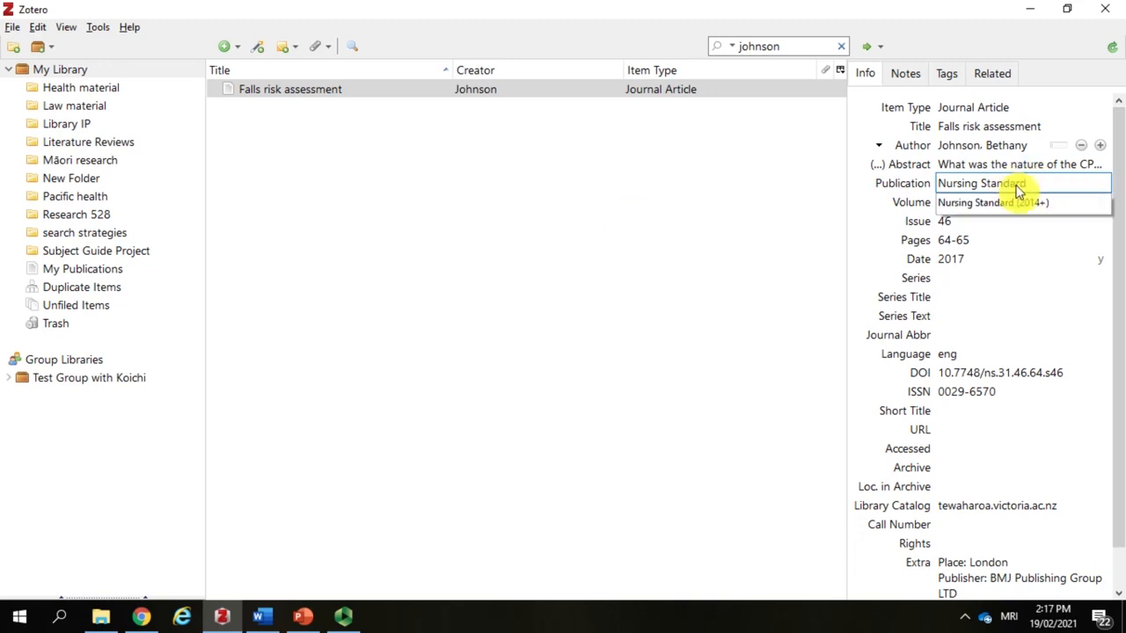
pyautogui.click(734, 191)
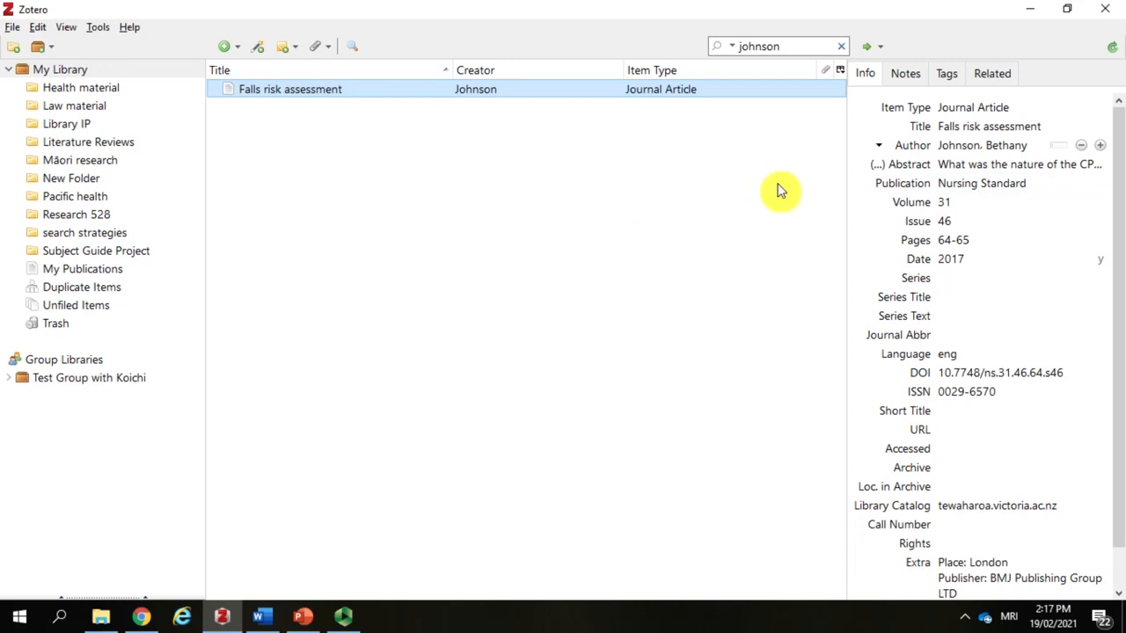
pyautogui.click(983, 184)
pyautogui.click(699, 359)
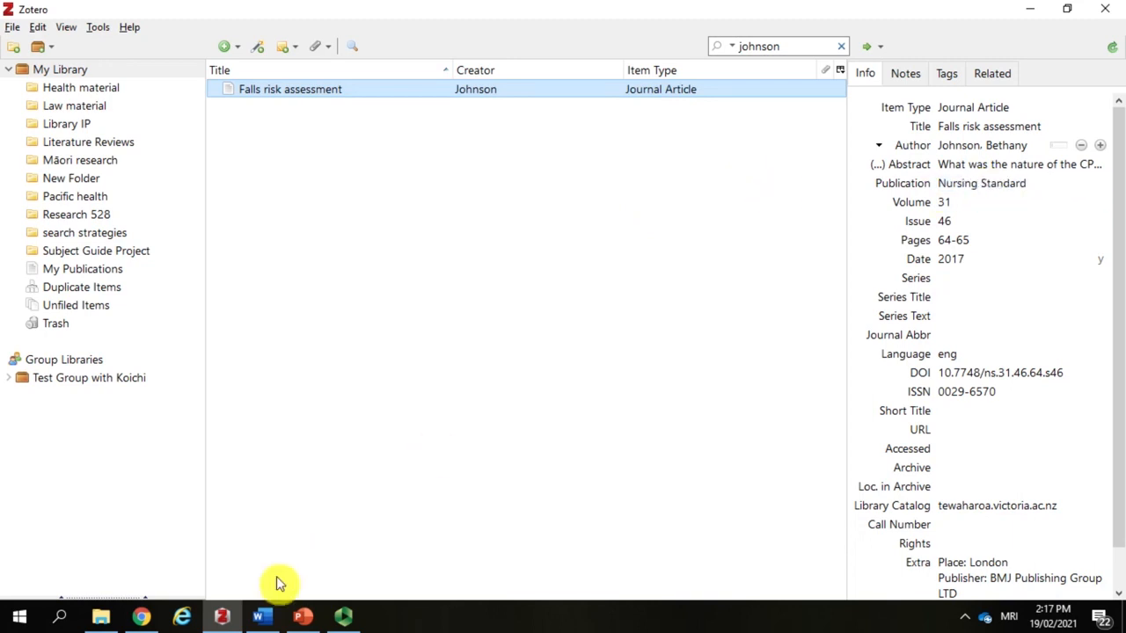
# Step: Switch to Word and refresh the document's Zotero citations and reference list
pyautogui.click(261, 617)
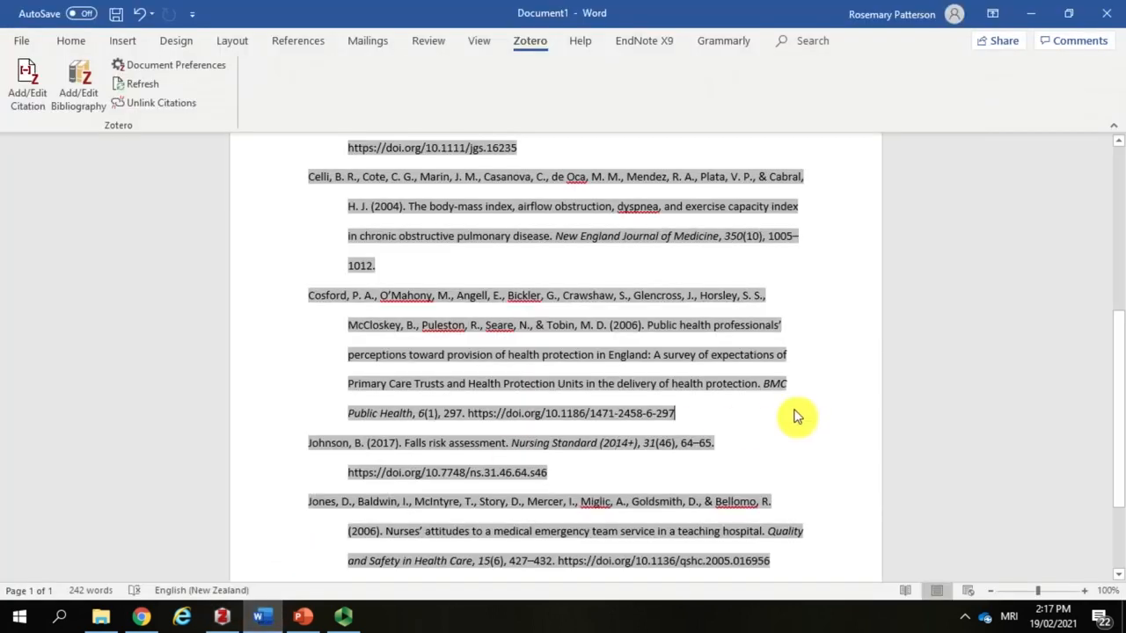
pyautogui.click(123, 81)
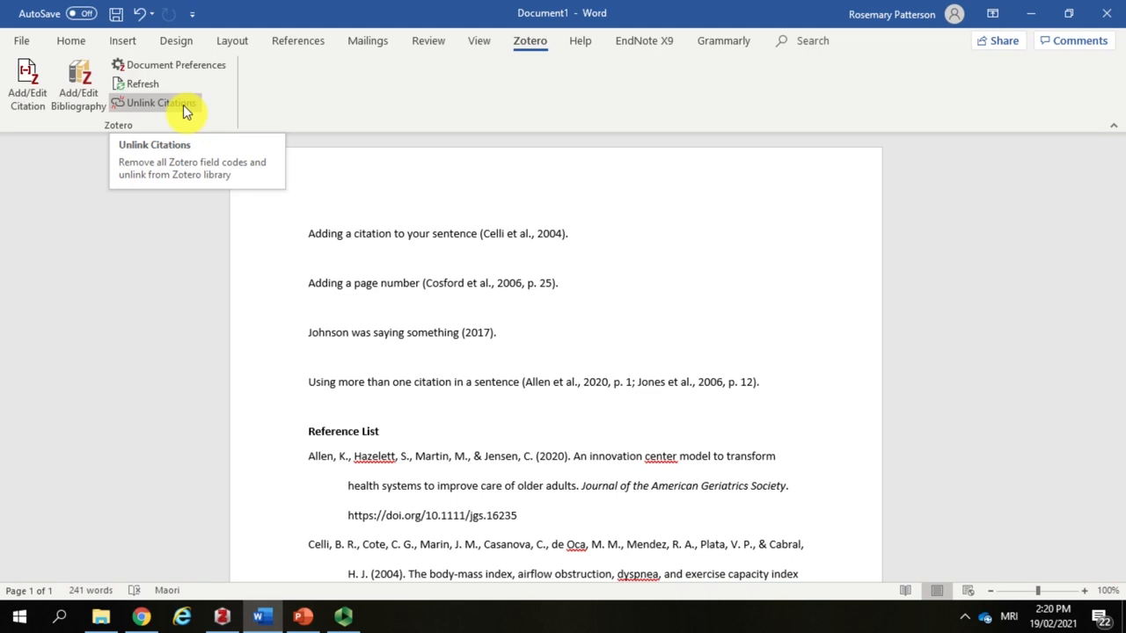
# Step: Check whether the citations in the first example sentence and the page-number sentence are linked Zotero fields
pyautogui.click(514, 235)
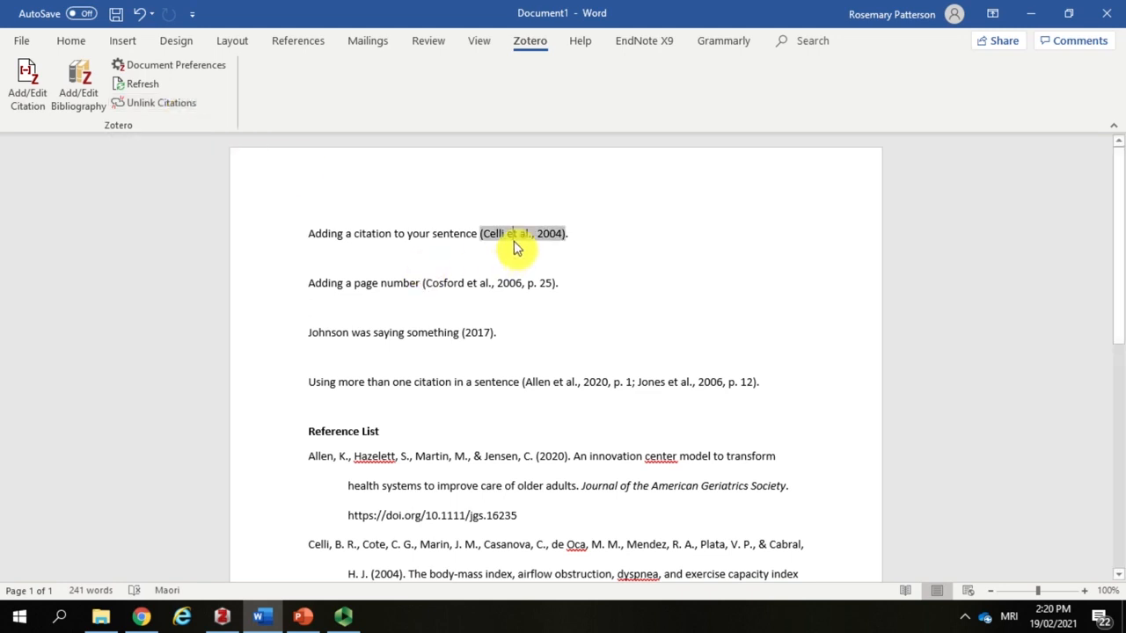
pyautogui.click(492, 283)
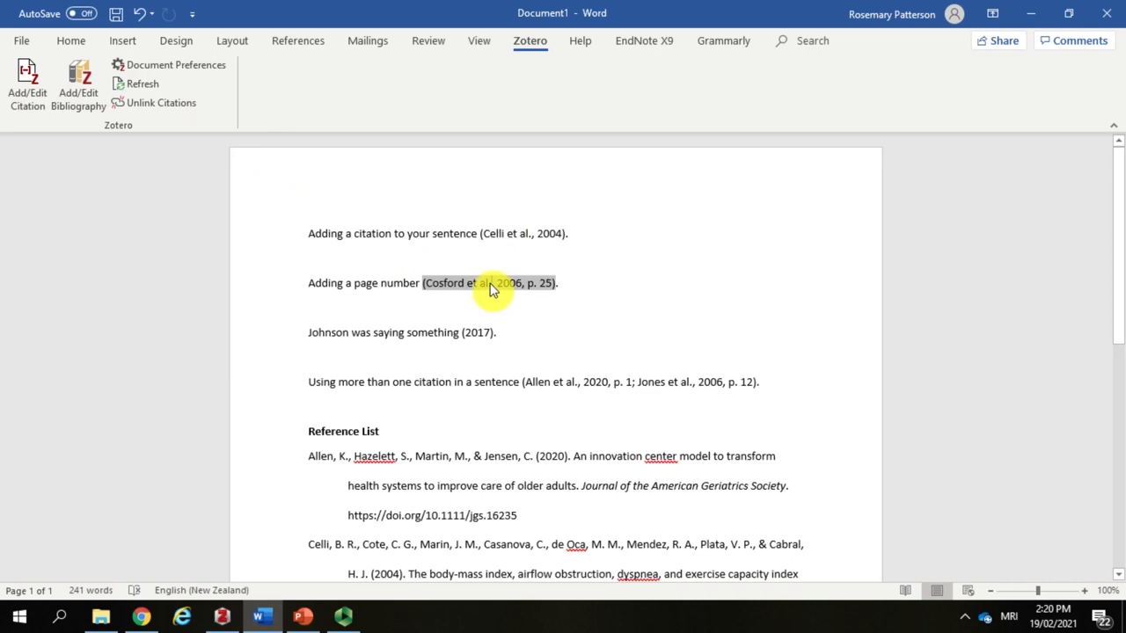
pyautogui.click(626, 297)
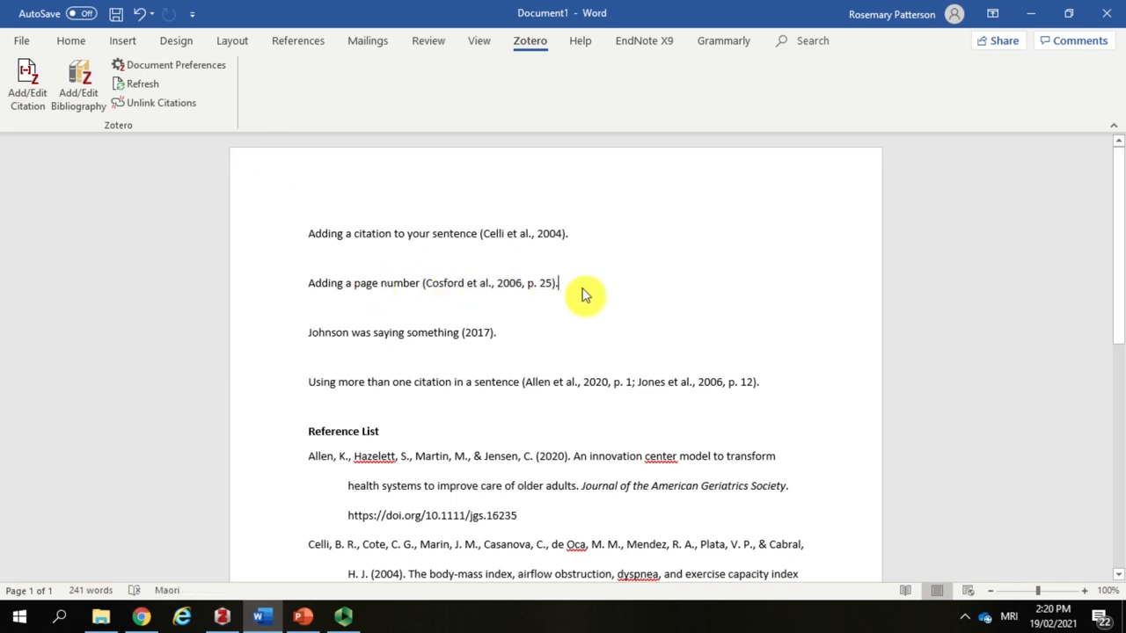